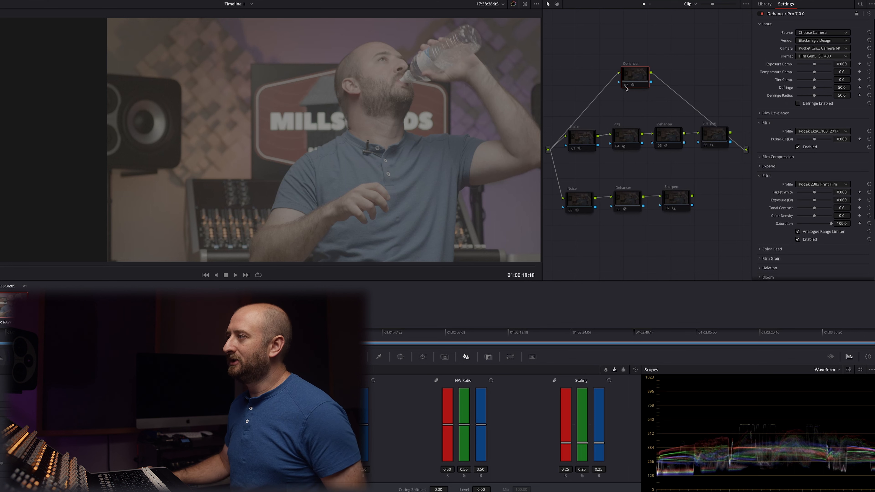
Enable the upper Dehancer node, compare the image with it off and on, and nudge it slightly in the node graph.
{"action": "left_click_drag", "start_coordinate": [633, 80], "coordinate": [627, 76]}
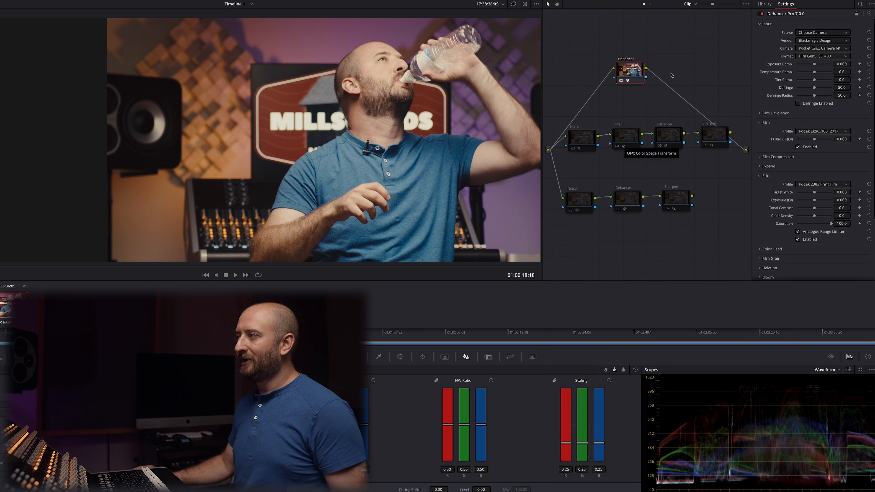
{"action": "left_click_drag", "start_coordinate": [626, 79], "coordinate": [631, 77]}
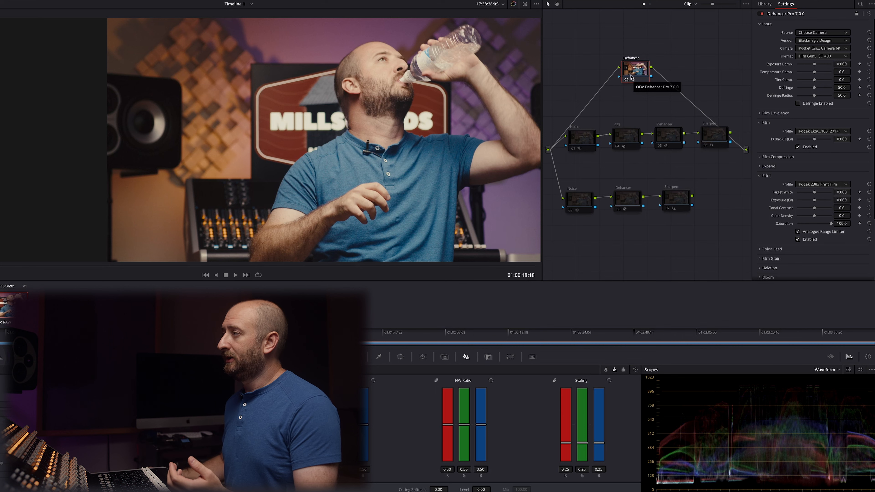
{"action": "left_click", "coordinate": [625, 79]}
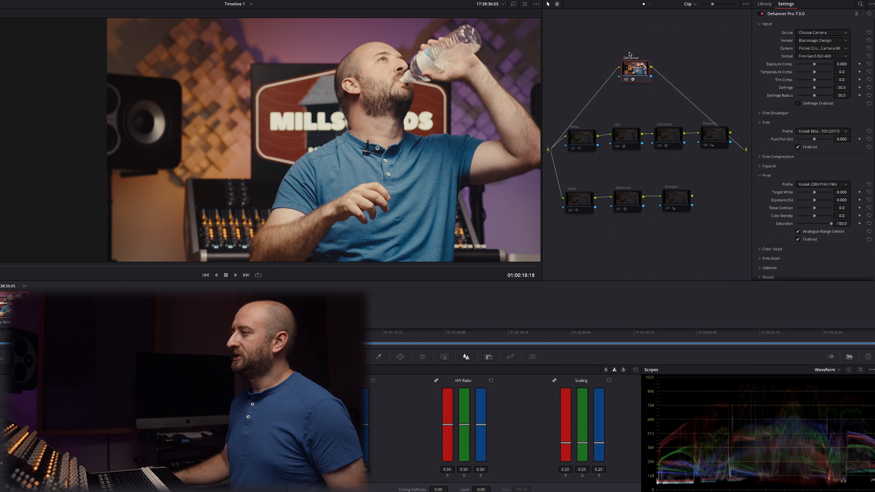
{"action": "left_click_drag", "start_coordinate": [638, 73], "coordinate": [634, 79]}
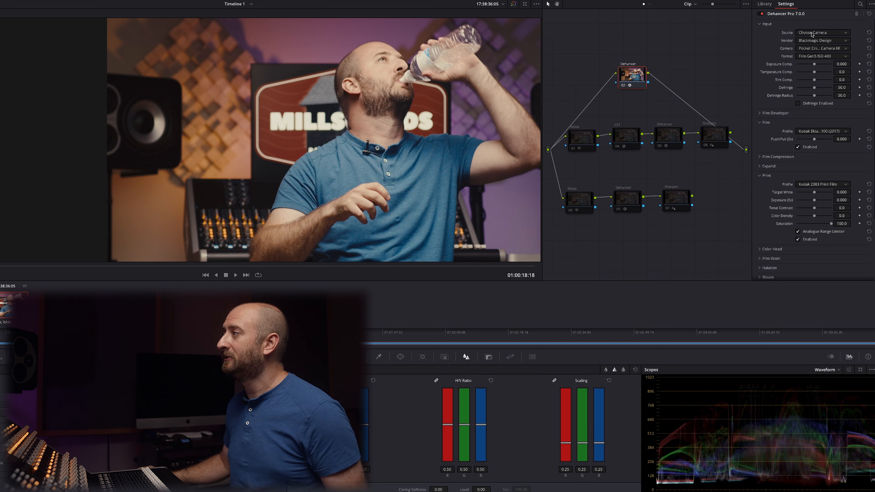
Set the Dehancer input to Choose Camera, Blackmagic Design, Pocket Cinema Camera 6K, with the Film Gen5 ISO 400 format.
{"action": "left_click", "coordinate": [827, 34]}
{"action": "left_click", "coordinate": [763, 53]}
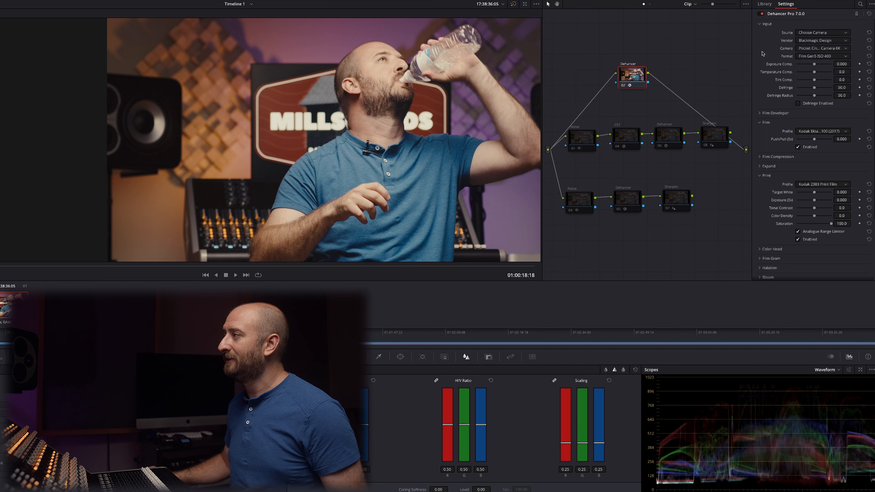
{"action": "left_click", "coordinate": [830, 40]}
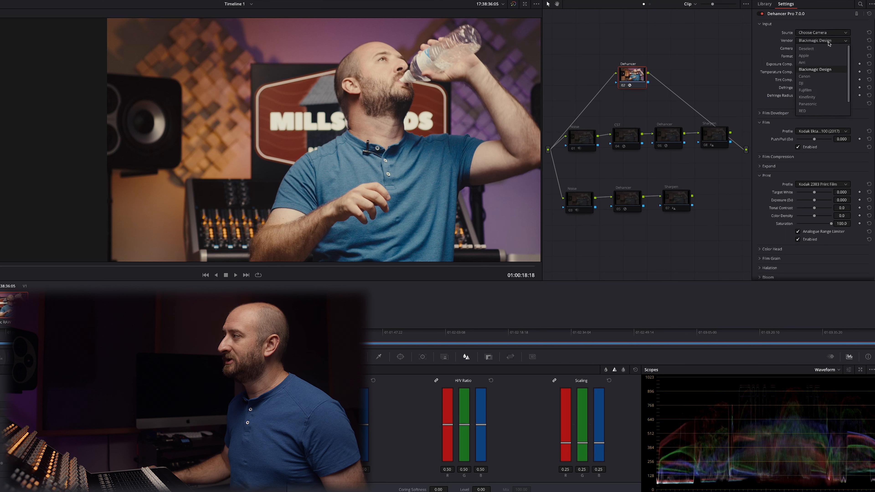
{"action": "left_click", "coordinate": [819, 69]}
{"action": "left_click", "coordinate": [823, 49]}
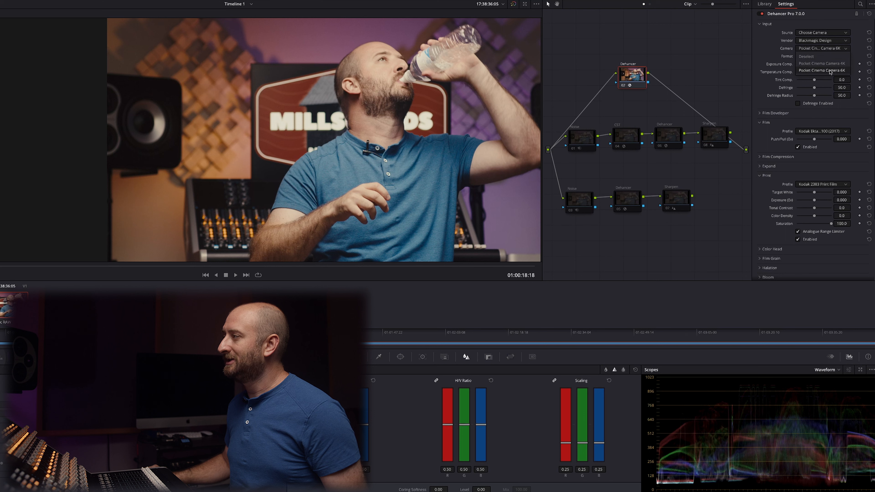
{"action": "left_click", "coordinate": [822, 70]}
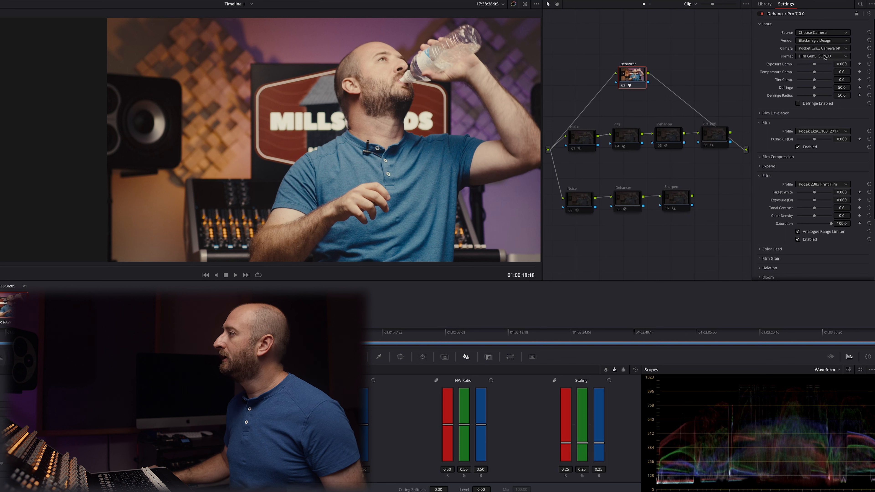
{"action": "left_click", "coordinate": [823, 56]}
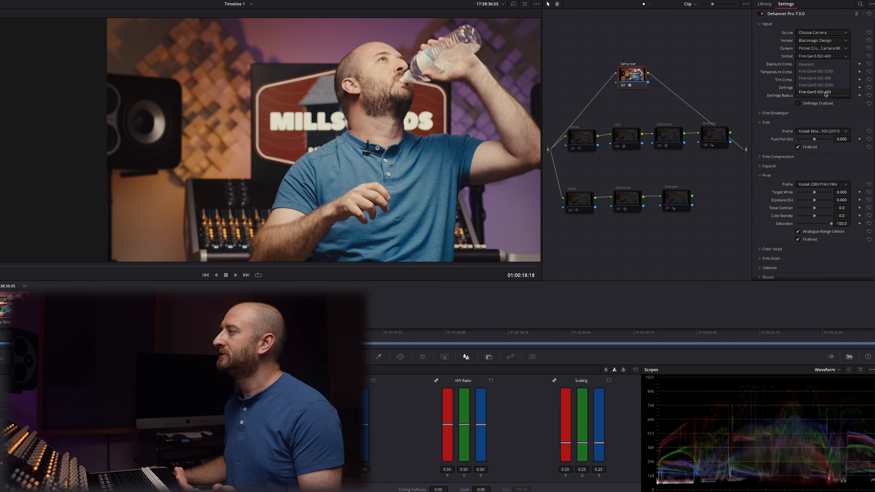
{"action": "left_click", "coordinate": [825, 92]}
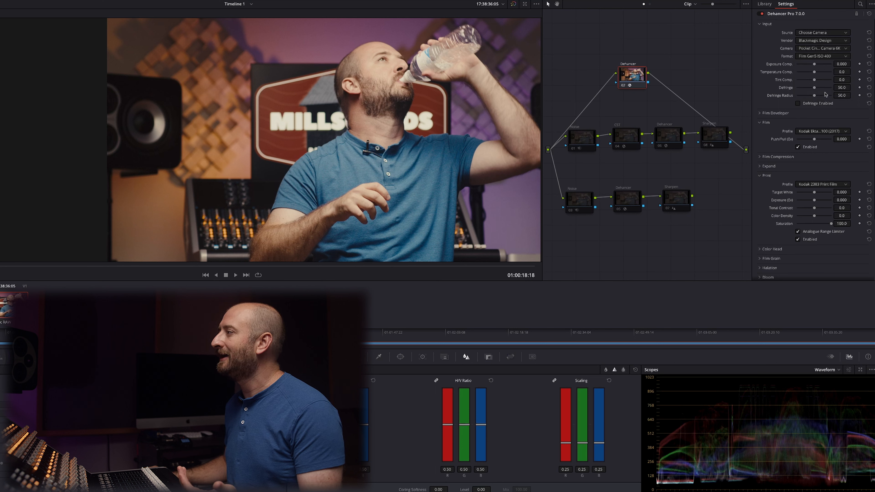
Check Dehancer's bare camera conversion with the Film and Print sections temporarily disabled, and re-enable both sections.
{"action": "left_click", "coordinate": [797, 147]}
{"action": "left_click", "coordinate": [797, 239]}
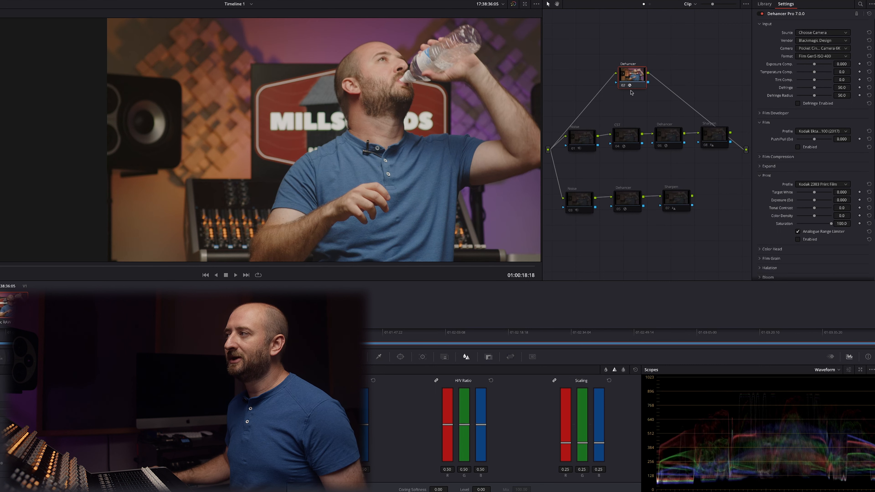
{"action": "left_click", "coordinate": [623, 86]}
{"action": "left_click", "coordinate": [623, 85]}
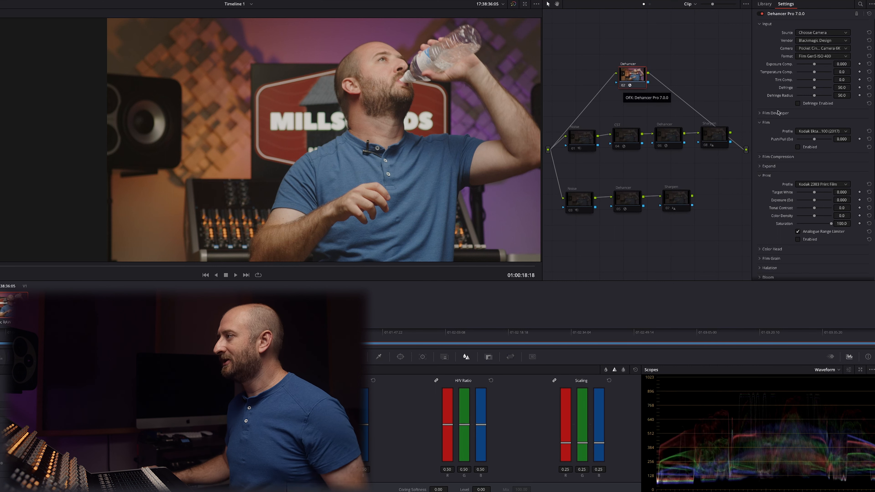
{"action": "left_click", "coordinate": [798, 148]}
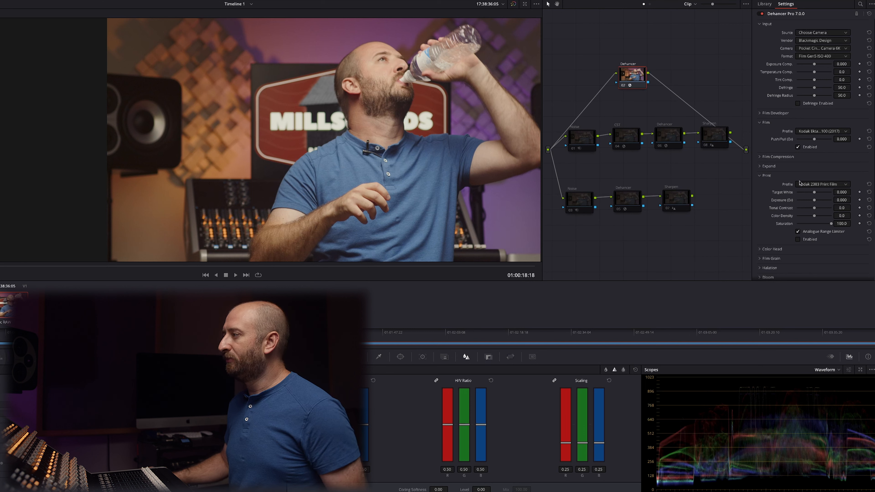
{"action": "left_click", "coordinate": [798, 239]}
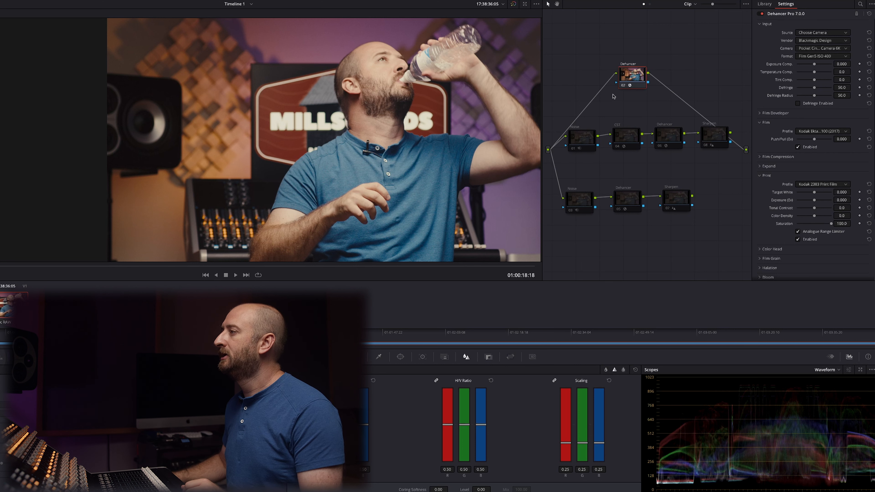
Disable the upper Dehancer node and connect the middle row's Sharpen node to the graph output in its place.
{"action": "left_click", "coordinate": [623, 86]}
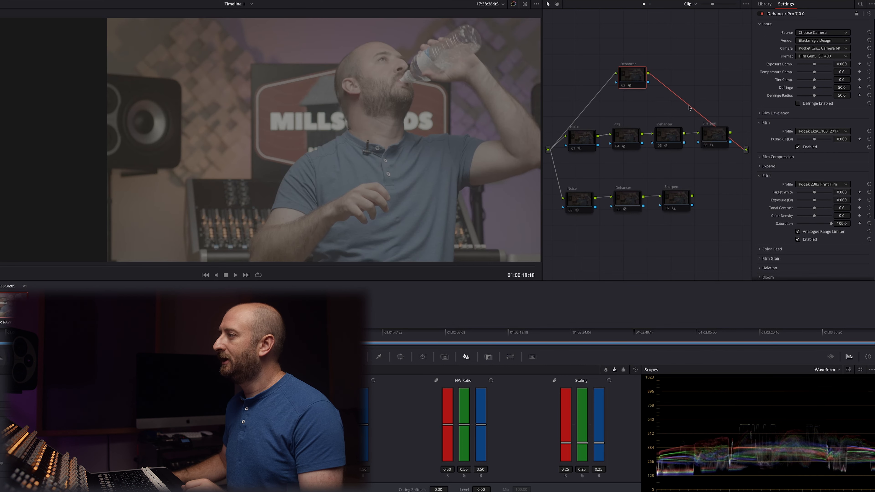
{"action": "left_click_drag", "start_coordinate": [735, 142], "coordinate": [740, 121]}
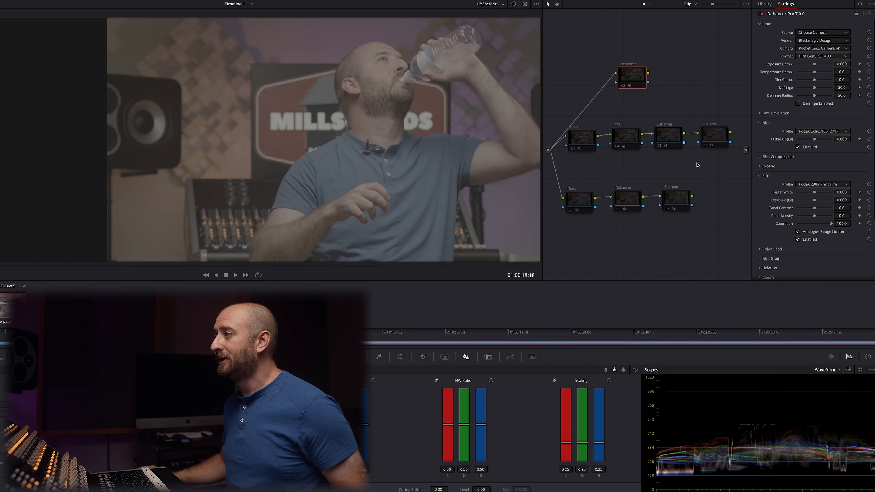
{"action": "left_click_drag", "start_coordinate": [731, 133], "coordinate": [746, 149]}
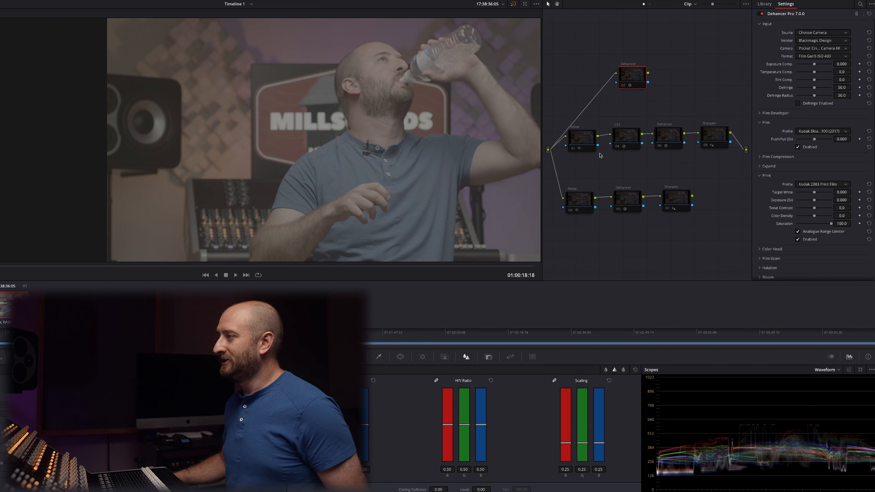
Shift the middle row of nodes slightly and enable its Noise, CST and Dehancer nodes.
{"action": "left_click_drag", "start_coordinate": [587, 140], "coordinate": [712, 143]}
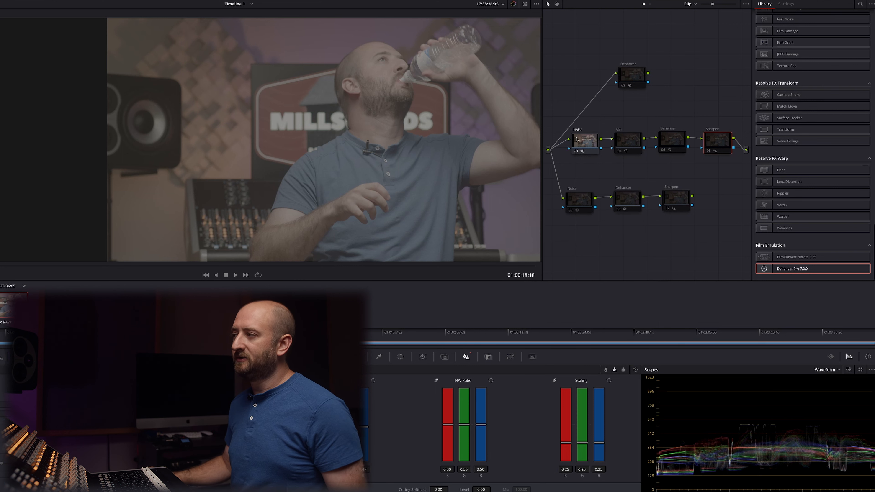
{"action": "left_click", "coordinate": [578, 140]}
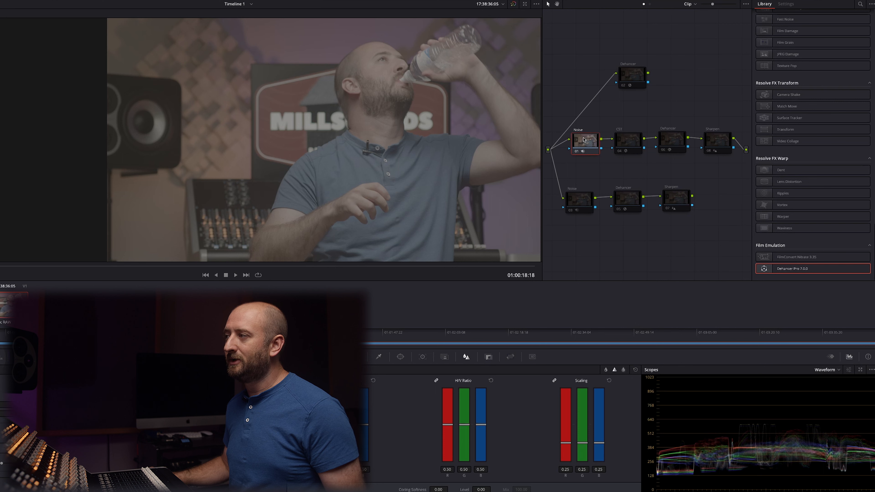
{"action": "left_click", "coordinate": [620, 152]}
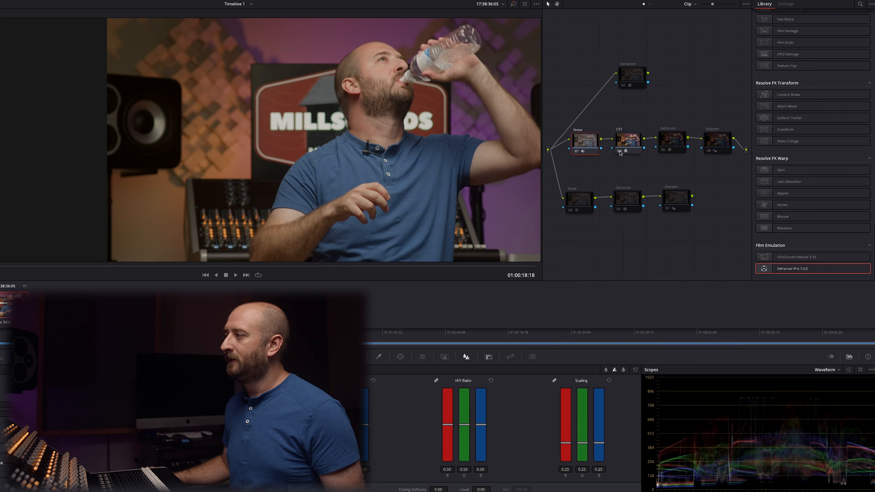
{"action": "left_click", "coordinate": [628, 144]}
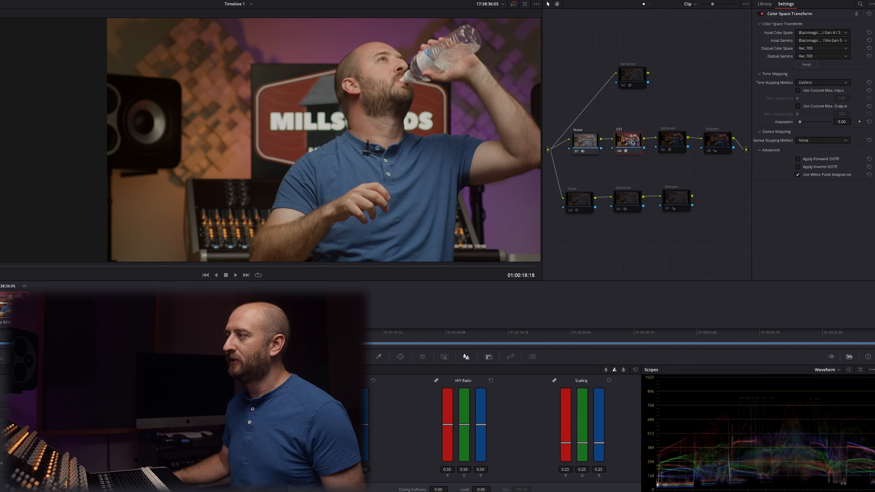
{"action": "left_click", "coordinate": [668, 141]}
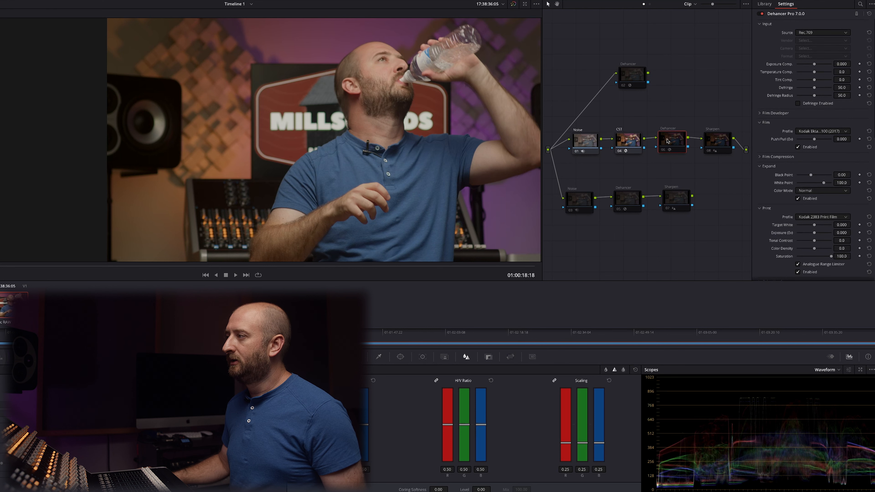
{"action": "left_click", "coordinate": [663, 151]}
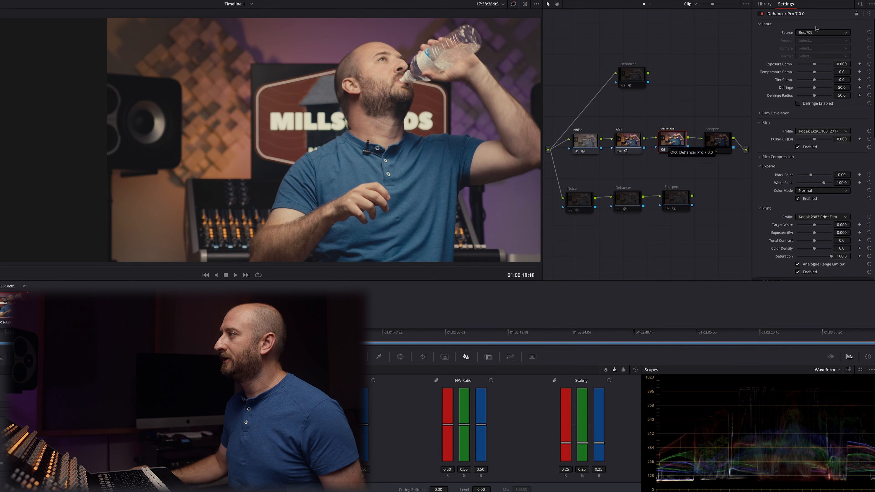
Examine the middle Dehancer node's input source options and the CST node's Color Space Transform settings.
{"action": "left_click", "coordinate": [815, 33]}
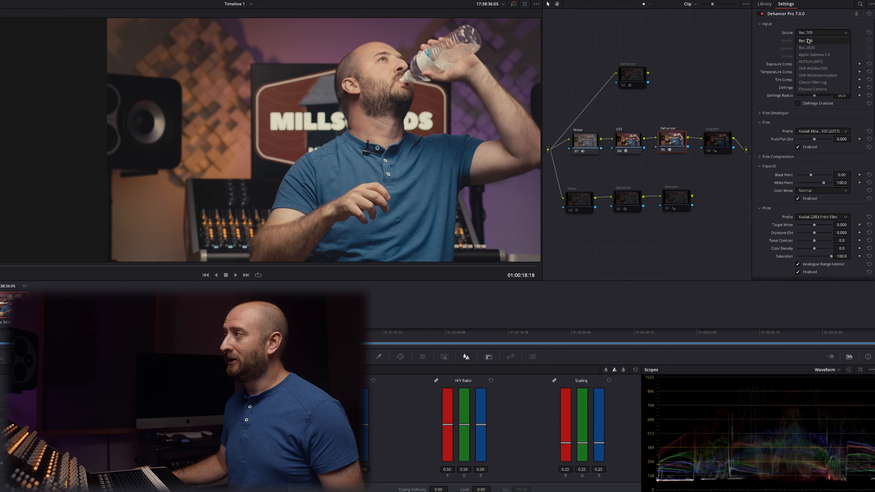
{"action": "left_click", "coordinate": [803, 24]}
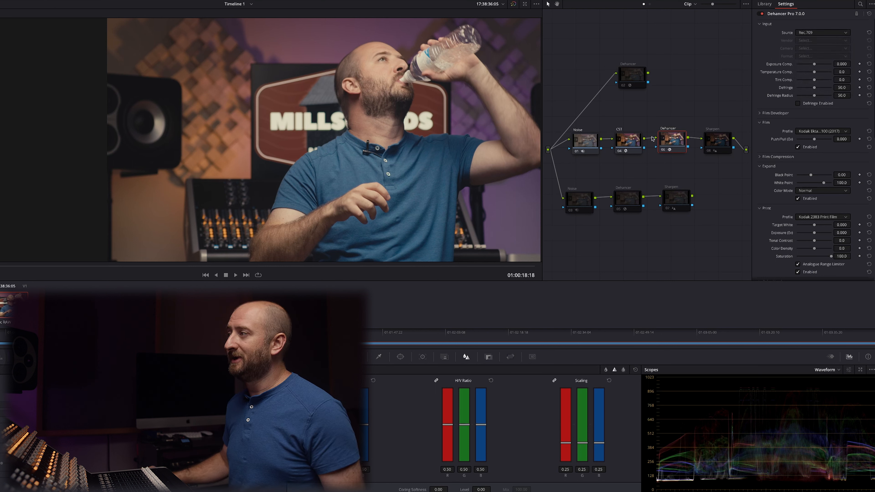
{"action": "left_click", "coordinate": [617, 151]}
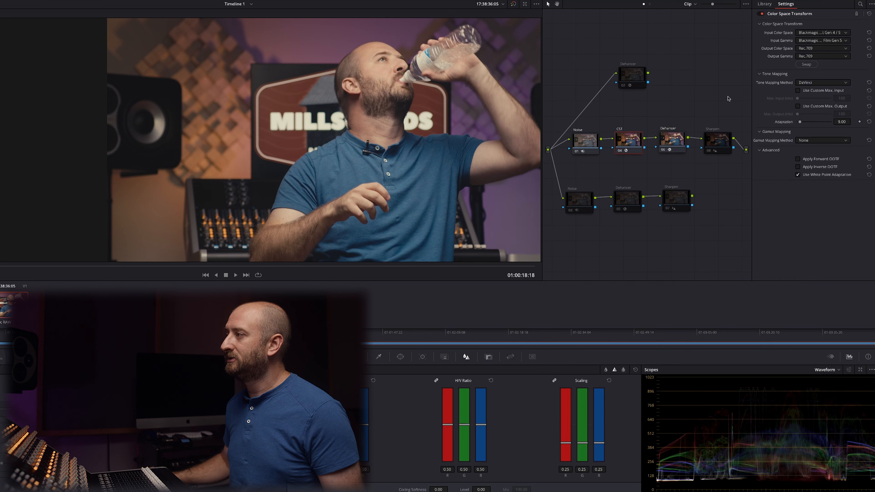
{"action": "left_click", "coordinate": [667, 152]}
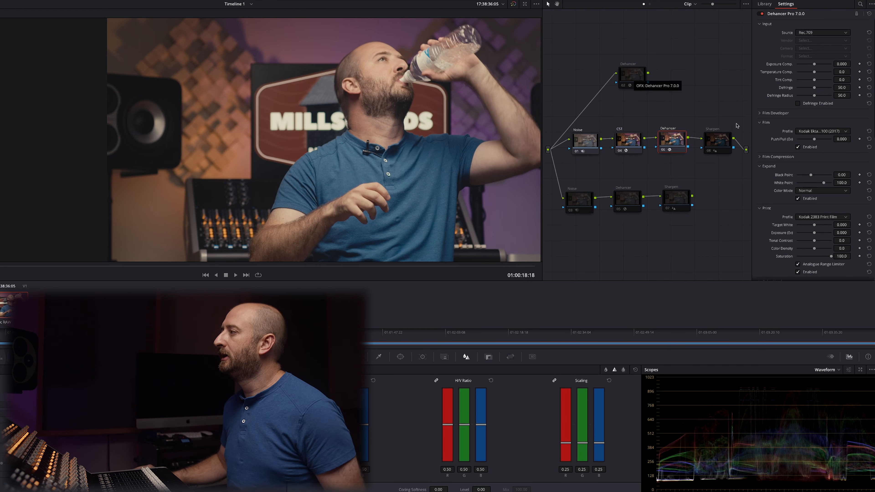
Enable the middle row's Sharpen node, nudge it closer to Dehancer, and compare the image with it off and on.
{"action": "left_click", "coordinate": [710, 149]}
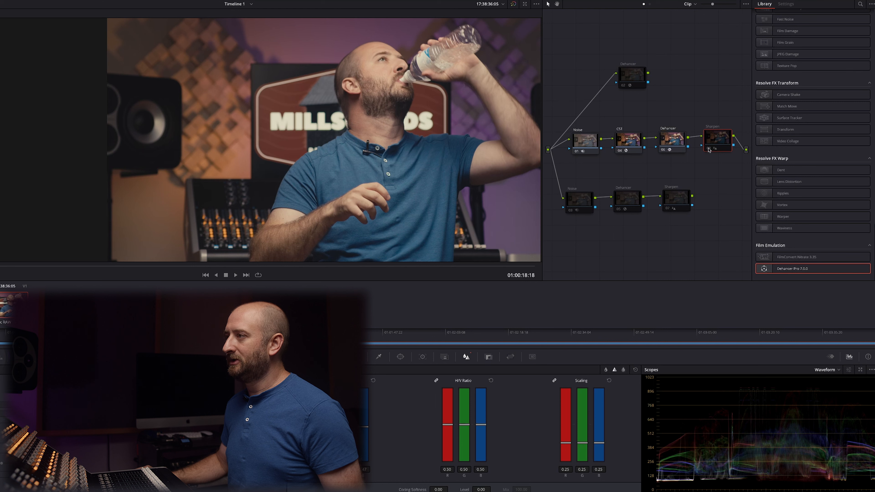
{"action": "left_click", "coordinate": [708, 148]}
{"action": "left_click_drag", "start_coordinate": [718, 140], "coordinate": [716, 141]}
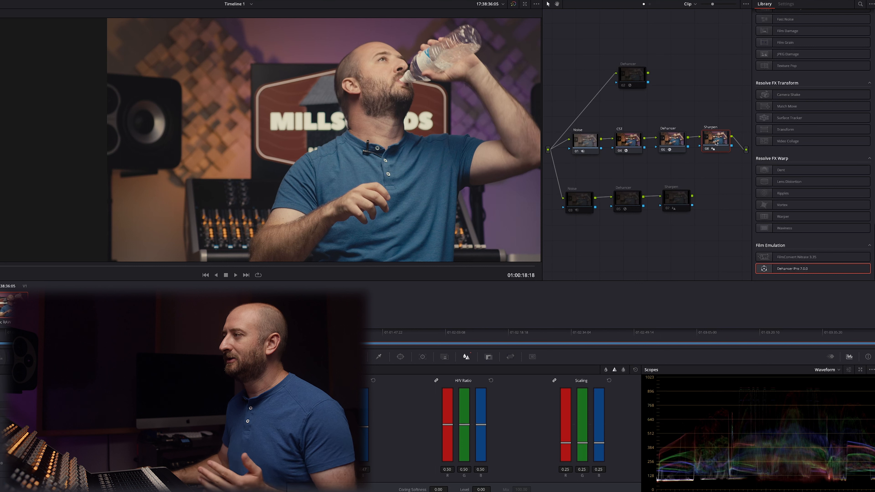
{"action": "left_click", "coordinate": [706, 149]}
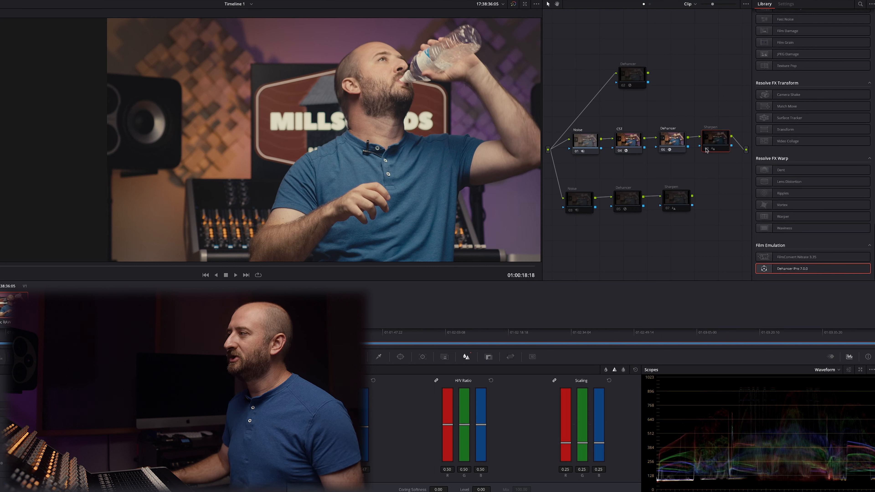
{"action": "left_click", "coordinate": [706, 150]}
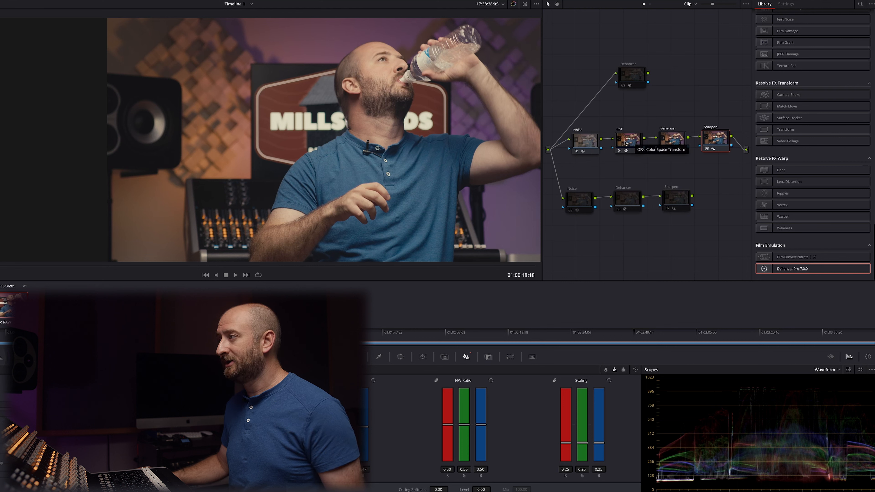
Recheck the middle Dehancer node's input source and disable all four nodes in the middle row.
{"action": "left_click", "coordinate": [672, 145]}
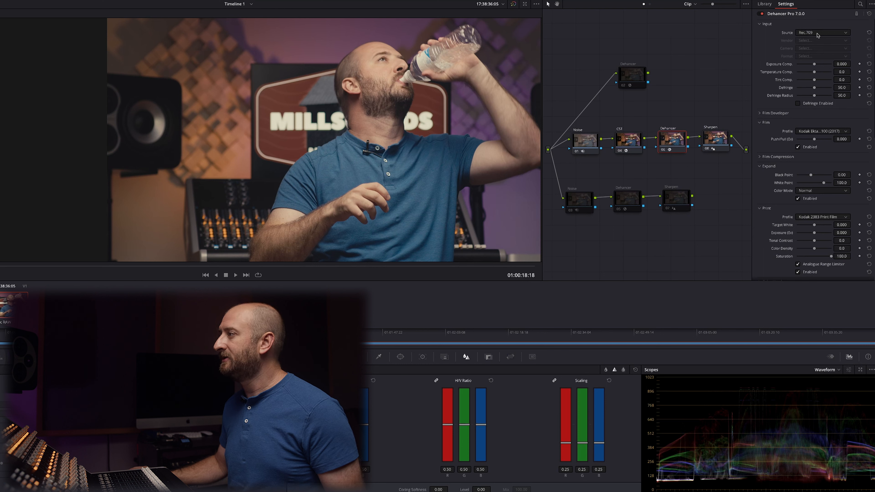
{"action": "left_click", "coordinate": [712, 139]}
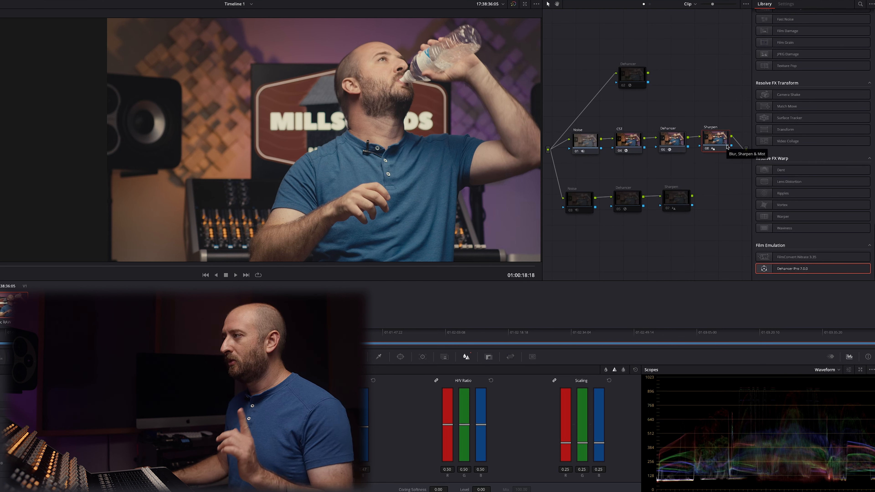
{"action": "left_click", "coordinate": [619, 151]}
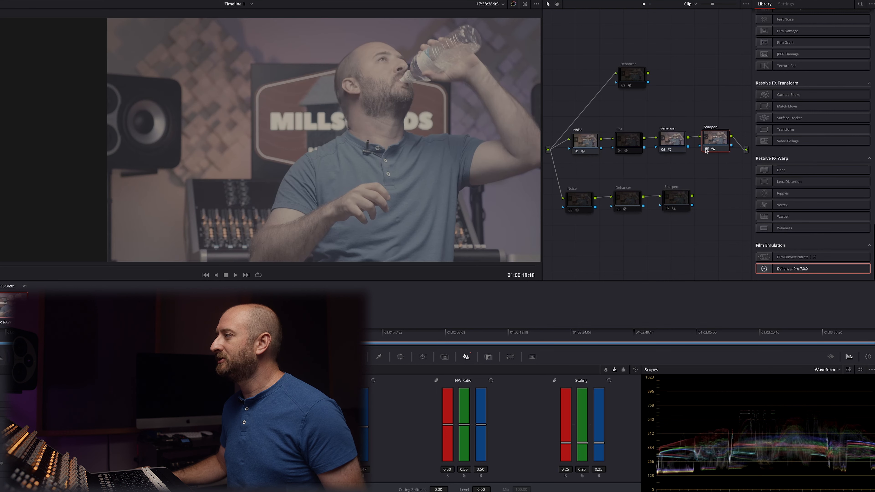
{"action": "left_click", "coordinate": [576, 151]}
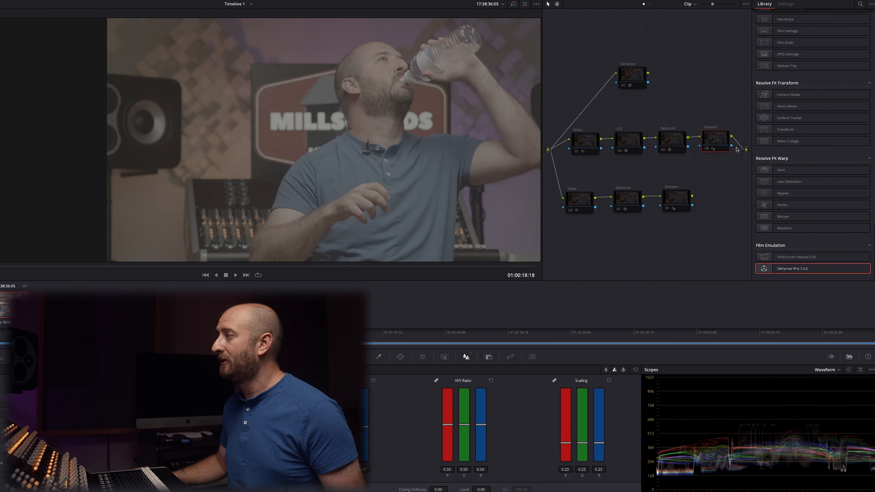
Disconnect the middle row from the output and save the project's color science as DaVinci YRGB Color Managed with SDR processing.
{"action": "left_click", "coordinate": [739, 146]}
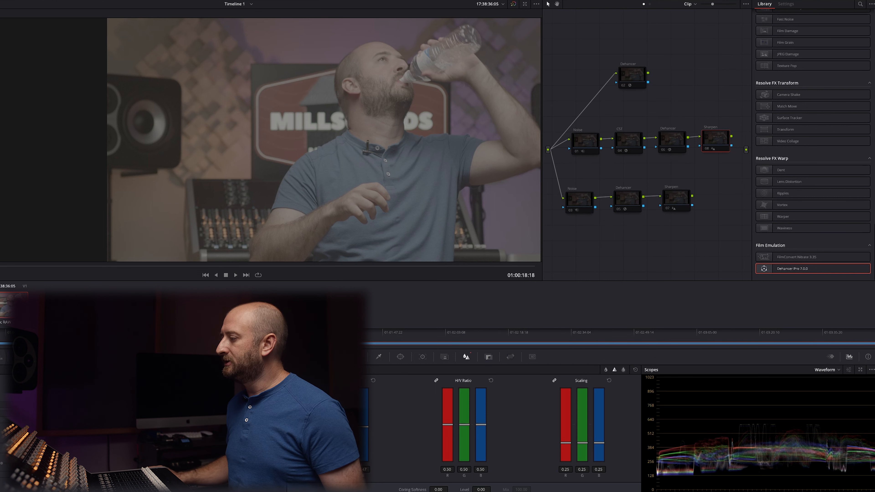
{"action": "key", "text": "shift+9"}
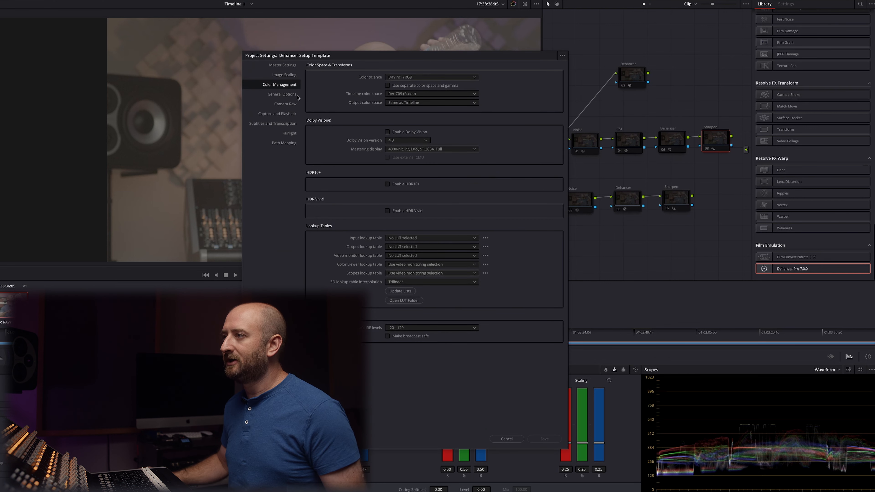
{"action": "left_click", "coordinate": [436, 77]}
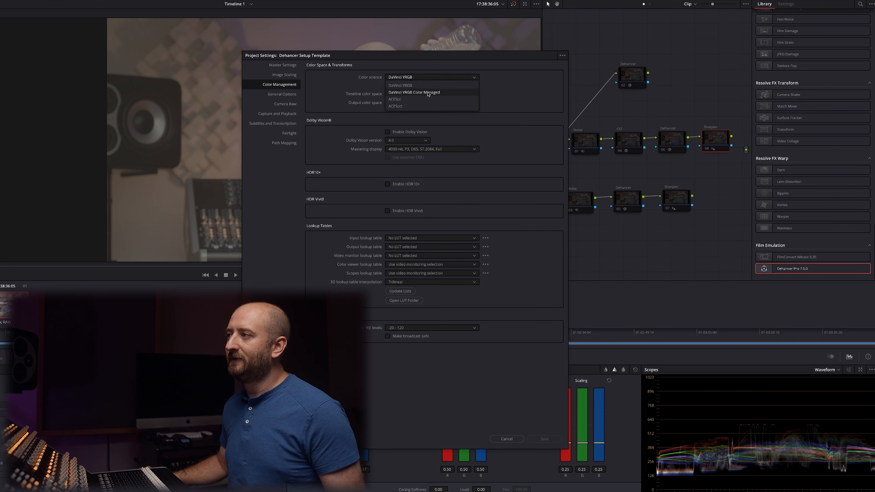
{"action": "left_click", "coordinate": [428, 94]}
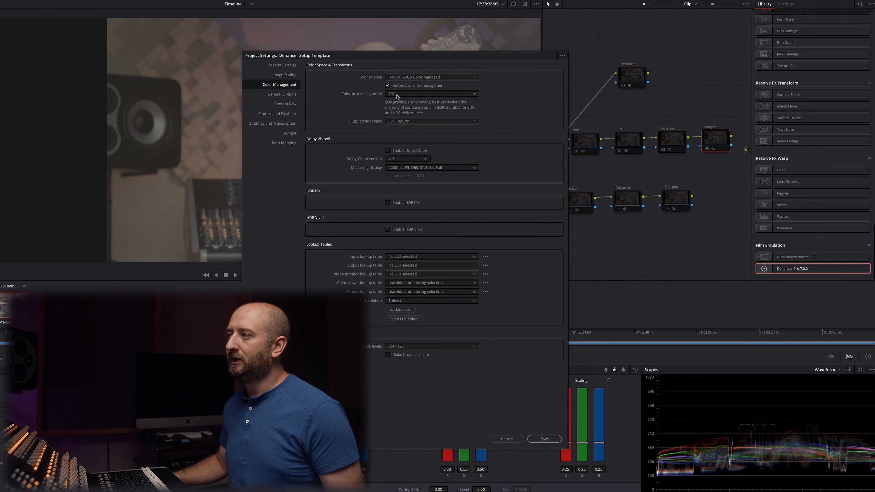
{"action": "left_click", "coordinate": [413, 97]}
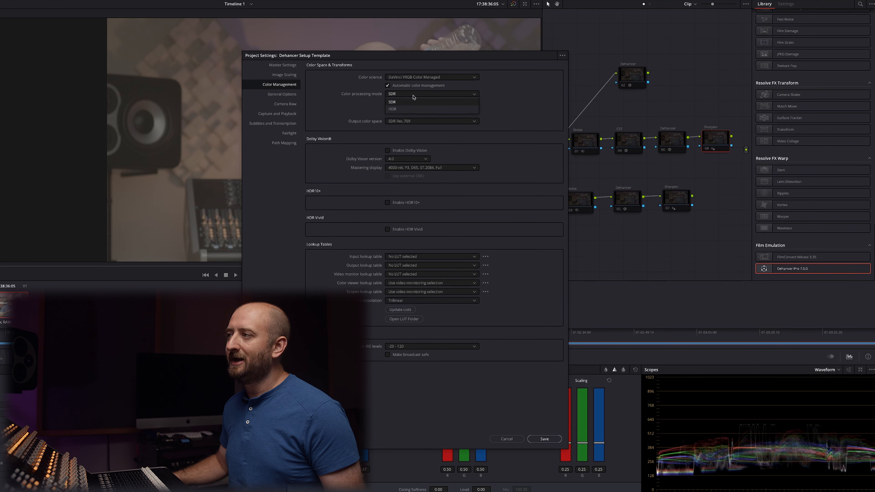
{"action": "left_click", "coordinate": [414, 100]}
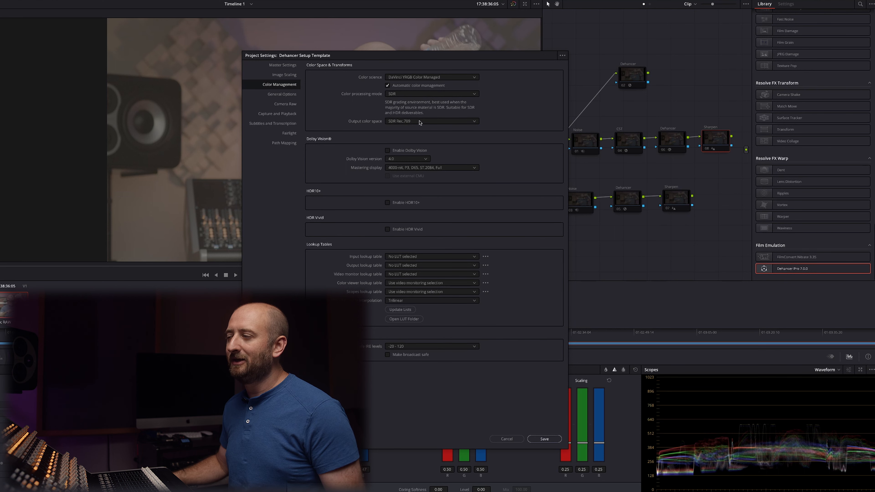
{"action": "left_click_drag", "start_coordinate": [378, 58], "coordinate": [662, 57]}
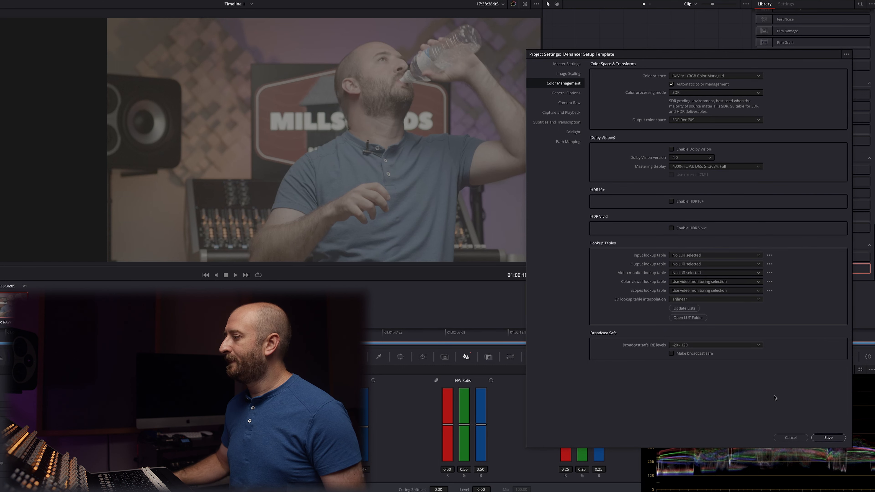
{"action": "left_click", "coordinate": [828, 438]}
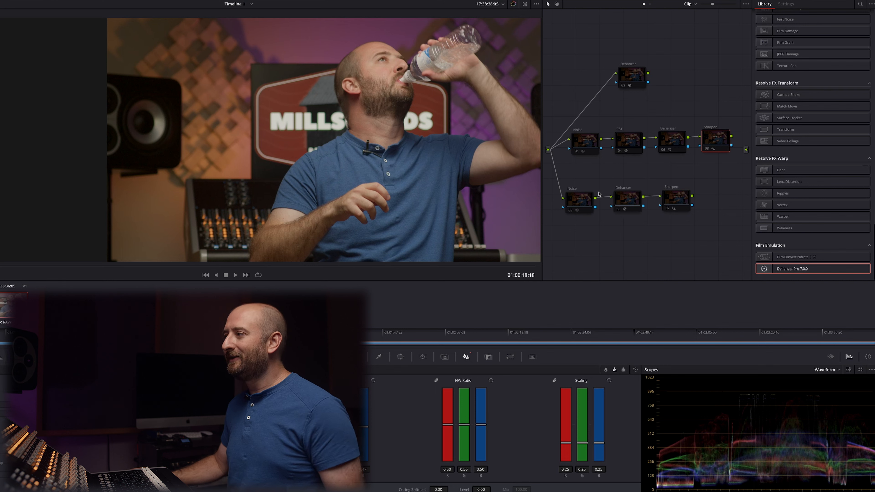
Space out the bottom row of nodes and enable its Noise, Dehancer and Sharpen nodes.
{"action": "left_click_drag", "start_coordinate": [674, 201], "coordinate": [686, 202]}
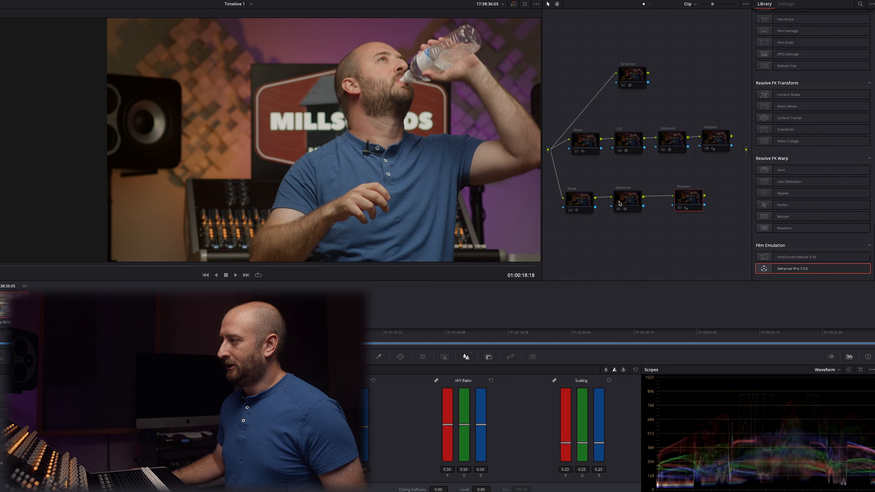
{"action": "left_click_drag", "start_coordinate": [627, 201], "coordinate": [637, 199]}
{"action": "left_click_drag", "start_coordinate": [569, 202], "coordinate": [574, 199]}
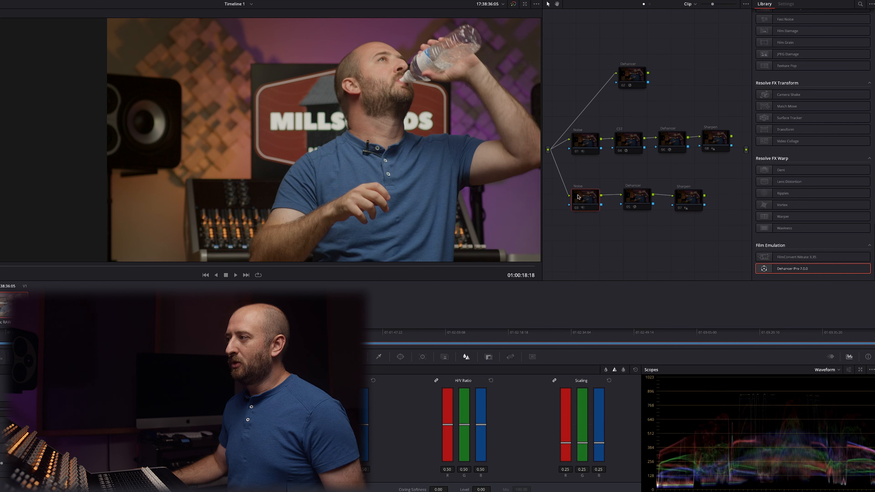
{"action": "left_click", "coordinate": [575, 208]}
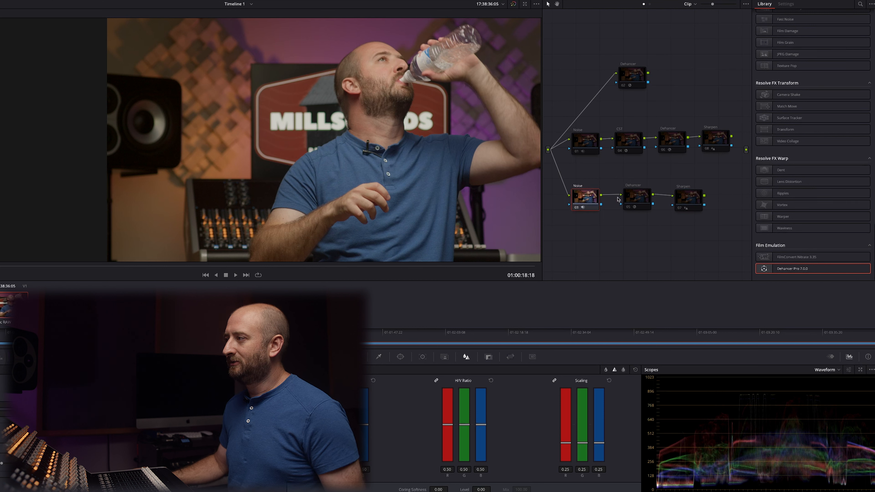
{"action": "left_click", "coordinate": [628, 208]}
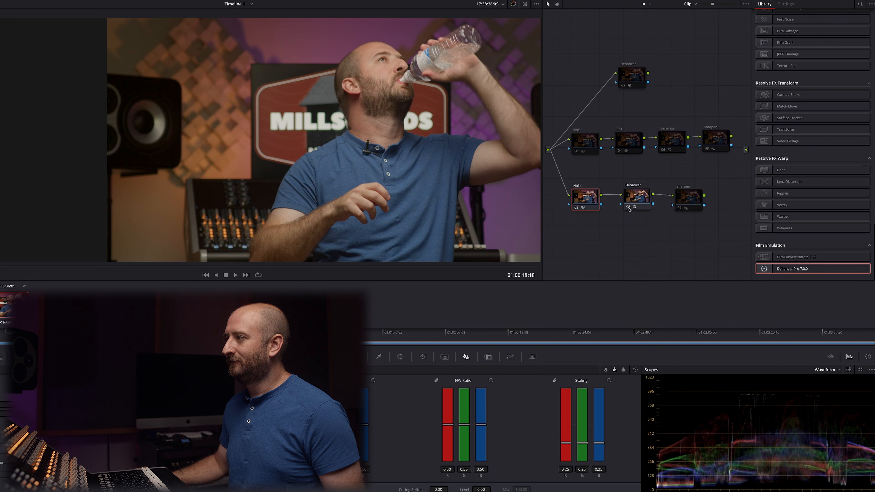
{"action": "left_click", "coordinate": [679, 209]}
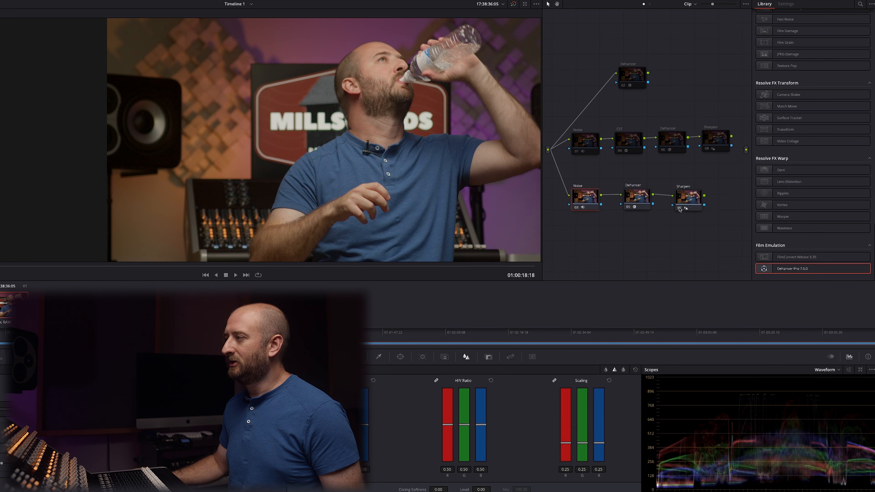
{"action": "left_click_drag", "start_coordinate": [684, 200], "coordinate": [692, 199]}
Try Rec.709 as the bottom Dehancer node's input source and return it to DVR WG/Rec709.
{"action": "left_click", "coordinate": [635, 198]}
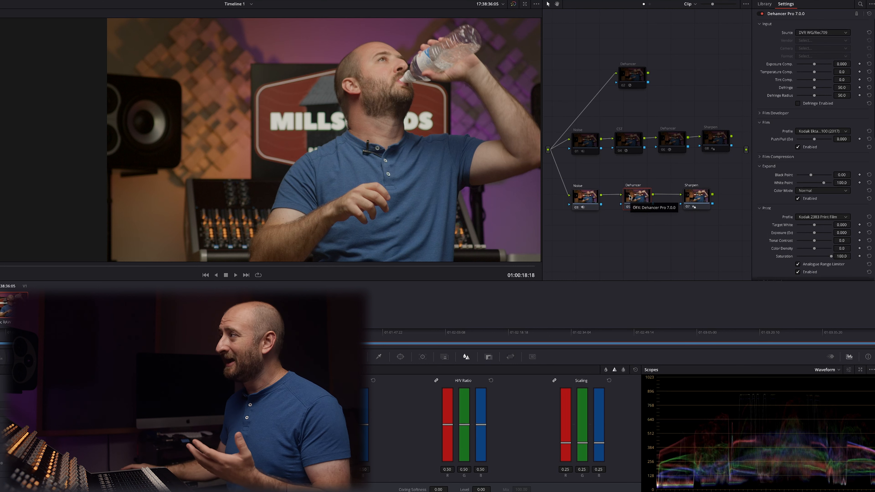
{"action": "left_click", "coordinate": [819, 33]}
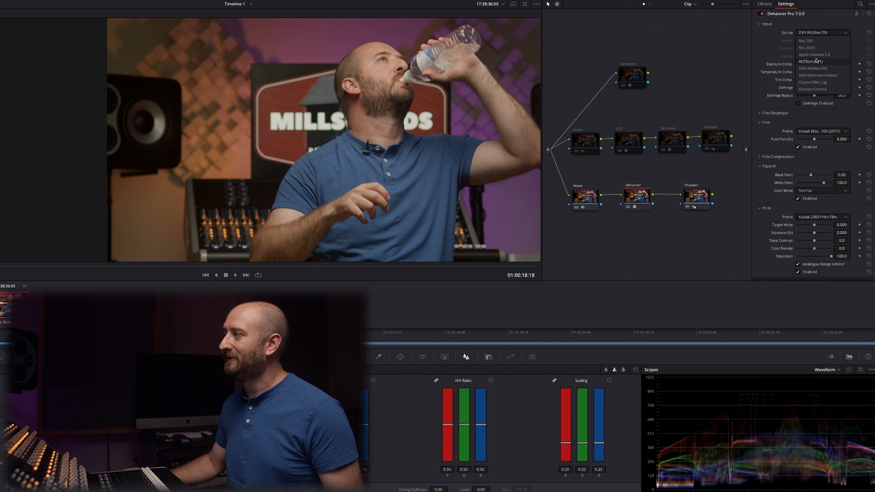
{"action": "left_click", "coordinate": [808, 41]}
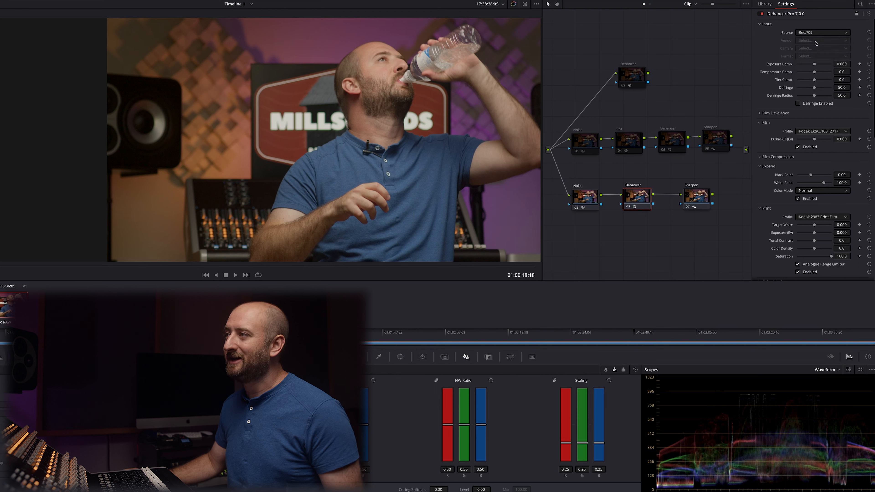
{"action": "left_click", "coordinate": [820, 33]}
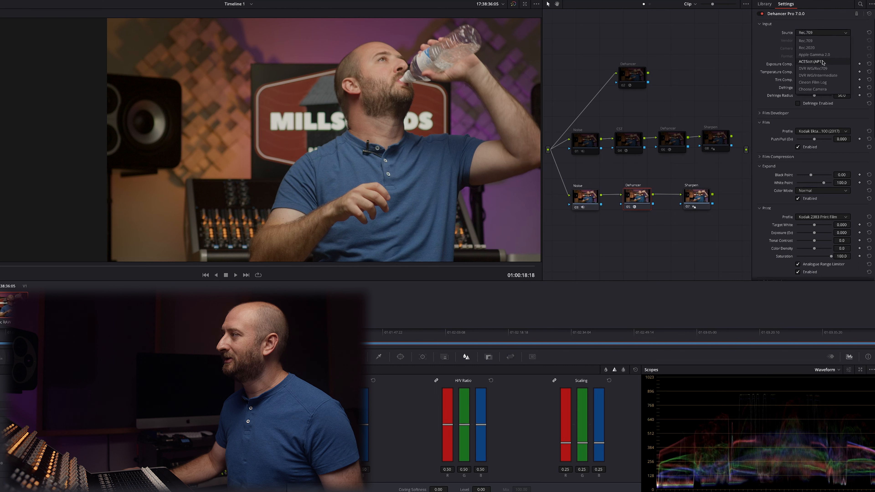
{"action": "left_click", "coordinate": [823, 69]}
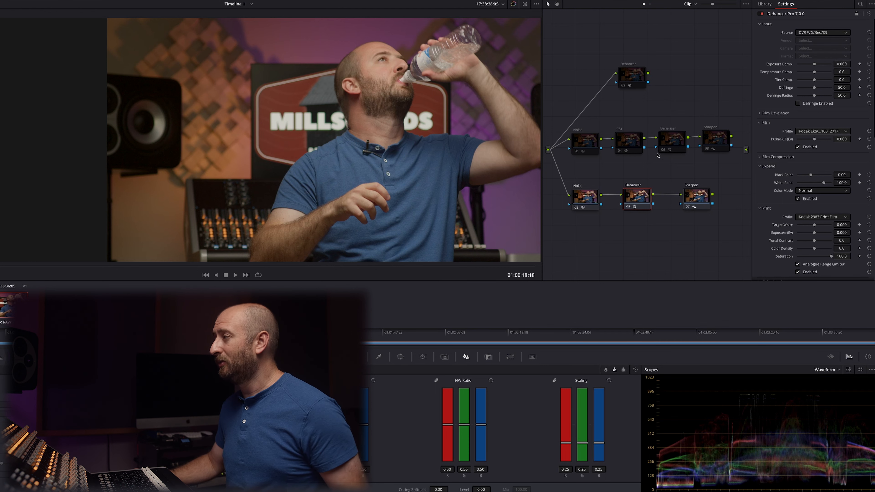
Set the bottom Dehancer node's output Total Impact to 0 and connect the bottom Sharpen node to the graph output.
{"action": "scroll", "coordinate": [831, 214], "scroll_direction": "down", "scroll_amount": 10}
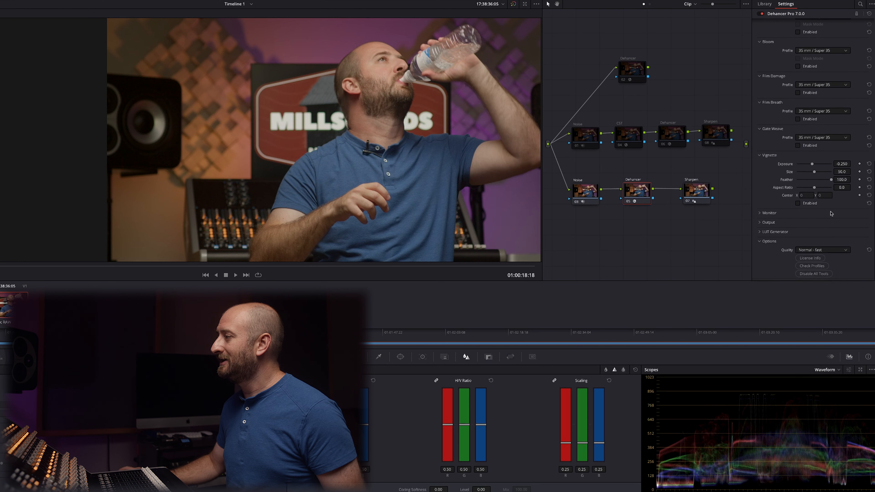
{"action": "left_click", "coordinate": [768, 222]}
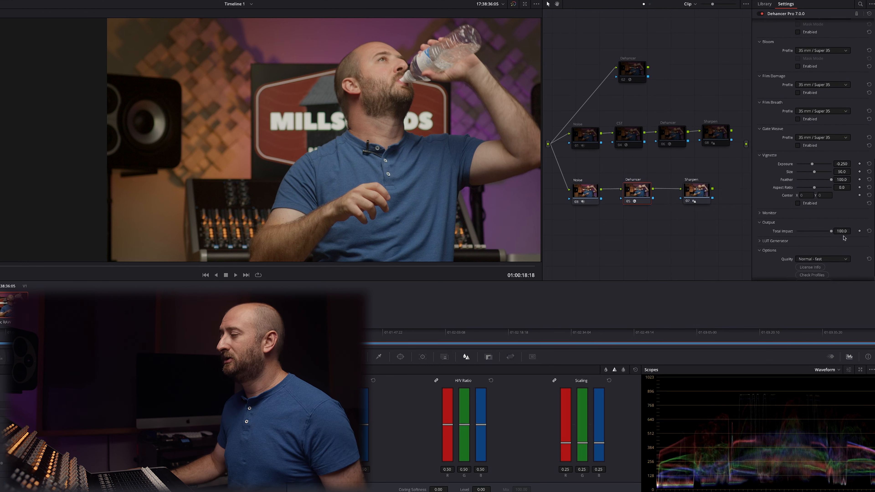
{"action": "left_click_drag", "start_coordinate": [831, 231], "coordinate": [769, 233]}
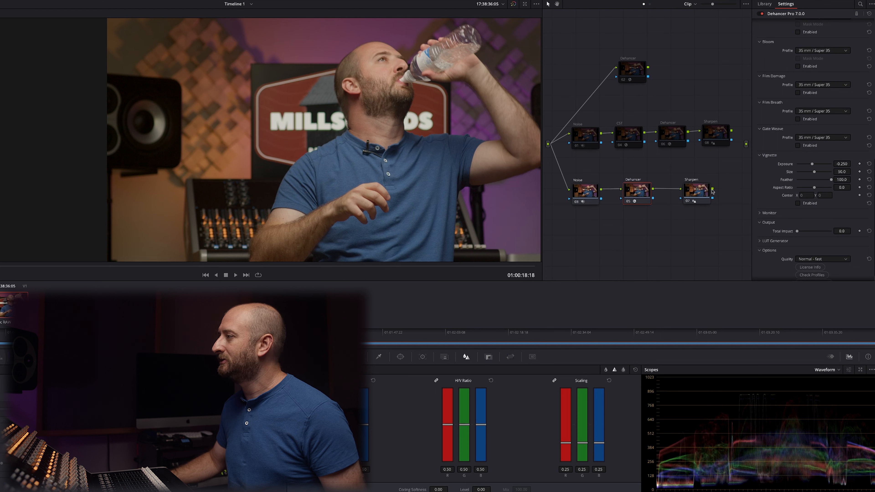
{"action": "left_click_drag", "start_coordinate": [712, 188], "coordinate": [746, 144]}
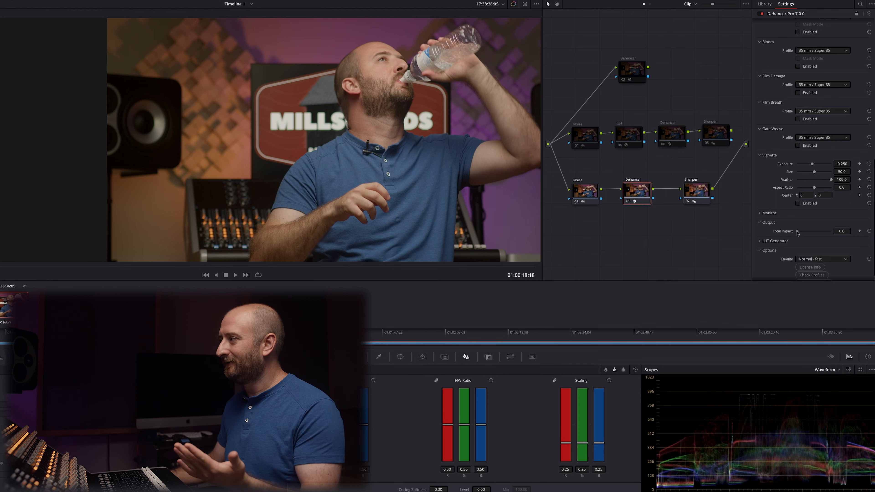
Try Total Impact at 100, set it to 50, and compare the image with the bottom Dehancer node off and on.
{"action": "left_click_drag", "start_coordinate": [798, 233], "coordinate": [835, 227]}
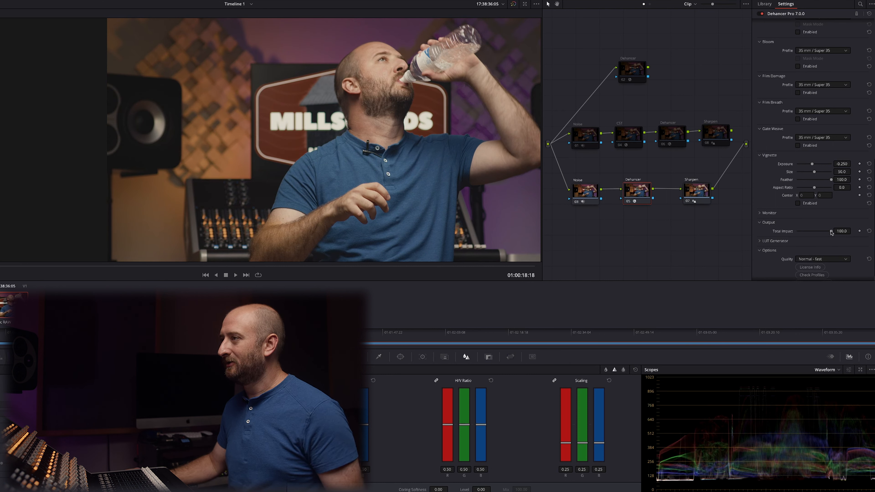
{"action": "left_click_drag", "start_coordinate": [831, 231], "coordinate": [812, 238]}
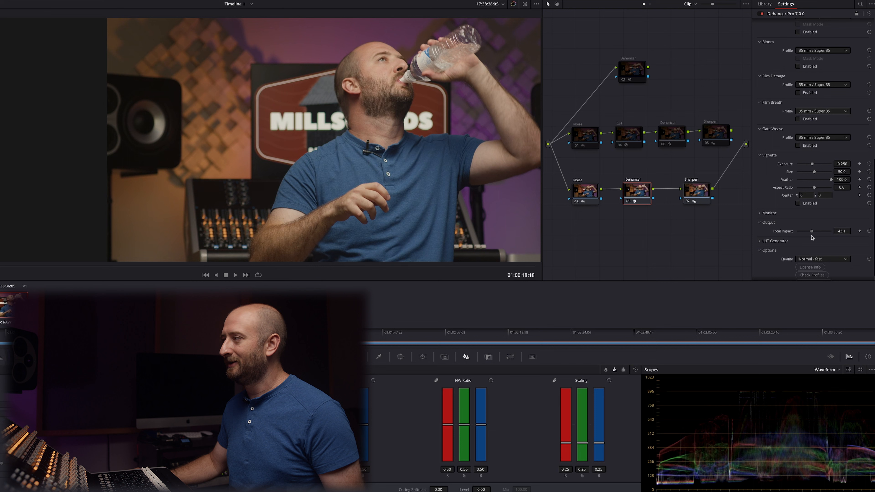
{"action": "double_click", "coordinate": [842, 231]}
{"action": "type", "text": "5"}
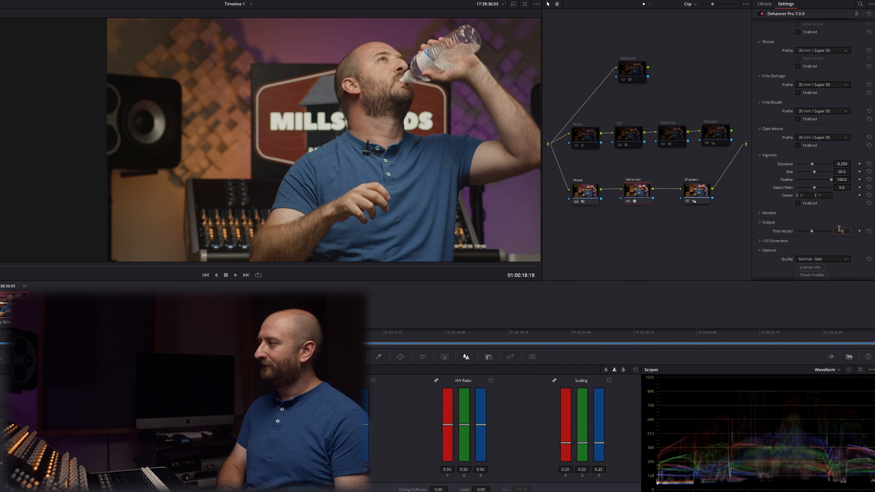
{"action": "type", "text": "0"}
{"action": "key", "text": "Return"}
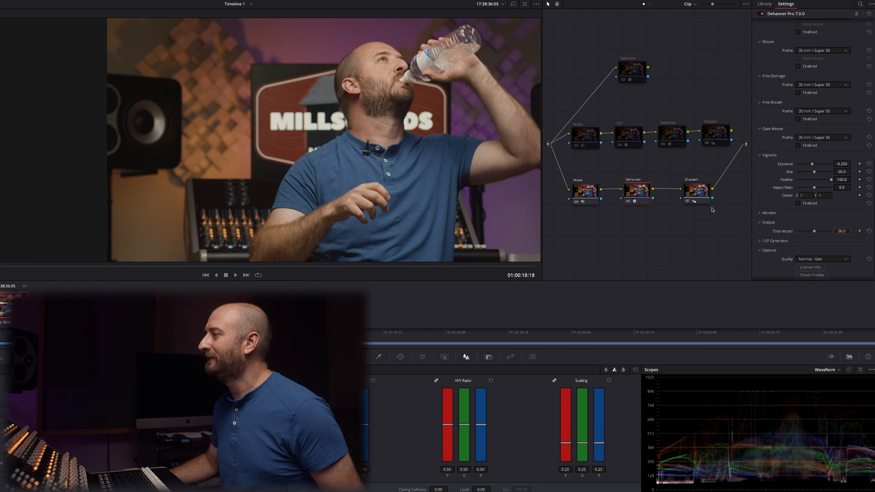
{"action": "left_click", "coordinate": [629, 202]}
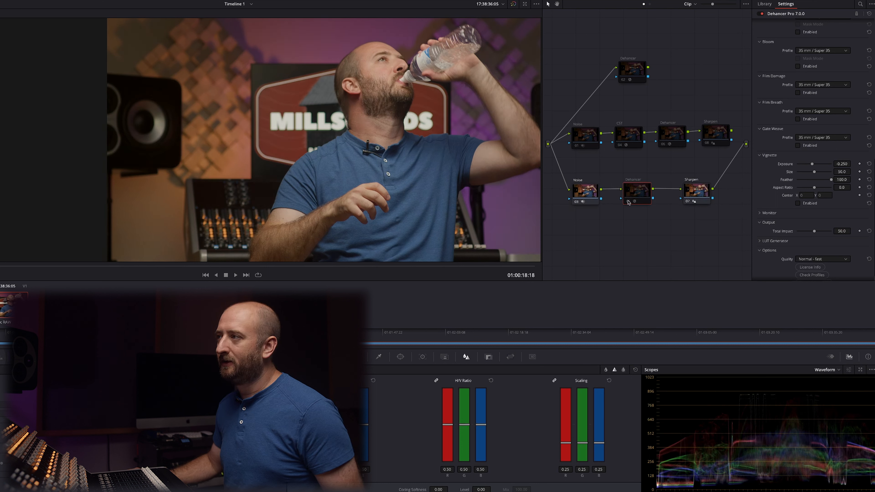
{"action": "left_click", "coordinate": [629, 202]}
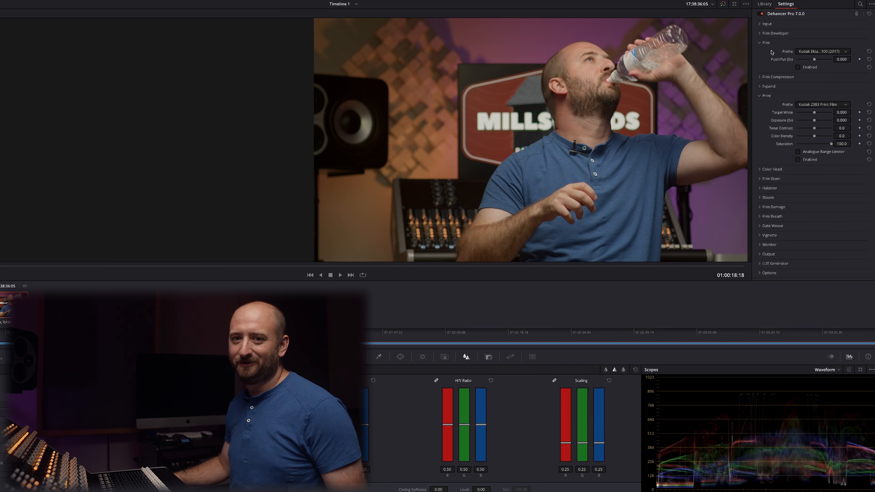
Browse Dehancer's film profiles, choose Kodak Ektachrome E100 (2017), and enable the Film section.
{"action": "left_click", "coordinate": [821, 51]}
{"action": "scroll", "coordinate": [825, 111], "scroll_direction": "down", "scroll_amount": 10}
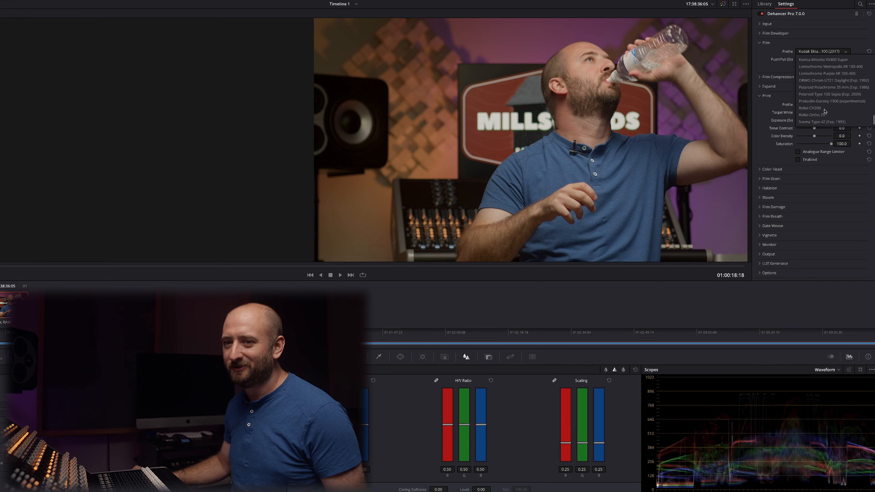
{"action": "left_click", "coordinate": [767, 59]}
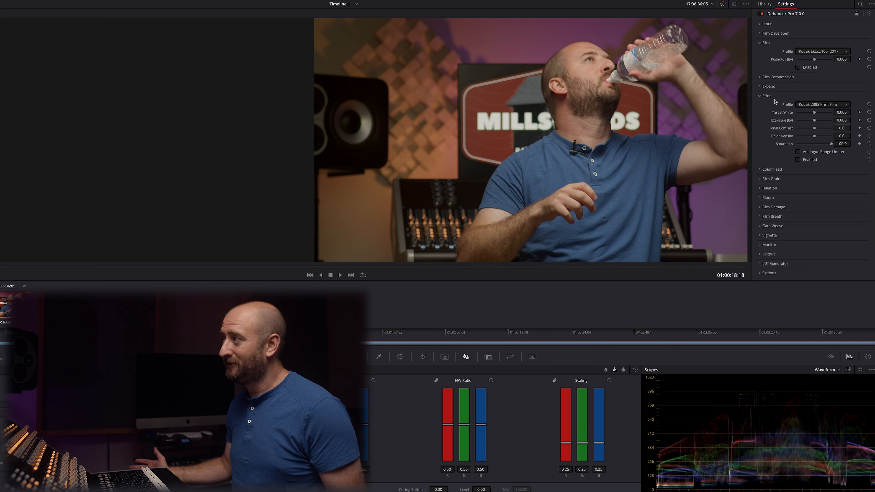
{"action": "left_click", "coordinate": [812, 51]}
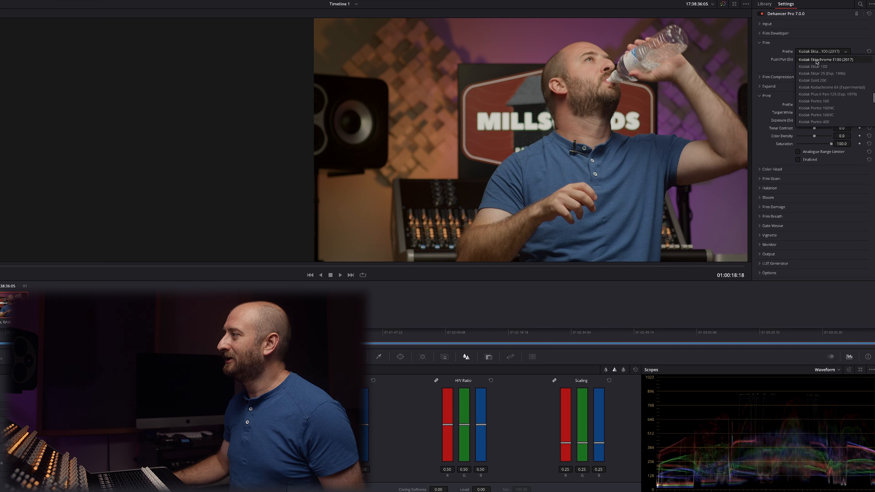
{"action": "left_click", "coordinate": [816, 60]}
{"action": "left_click", "coordinate": [798, 67]}
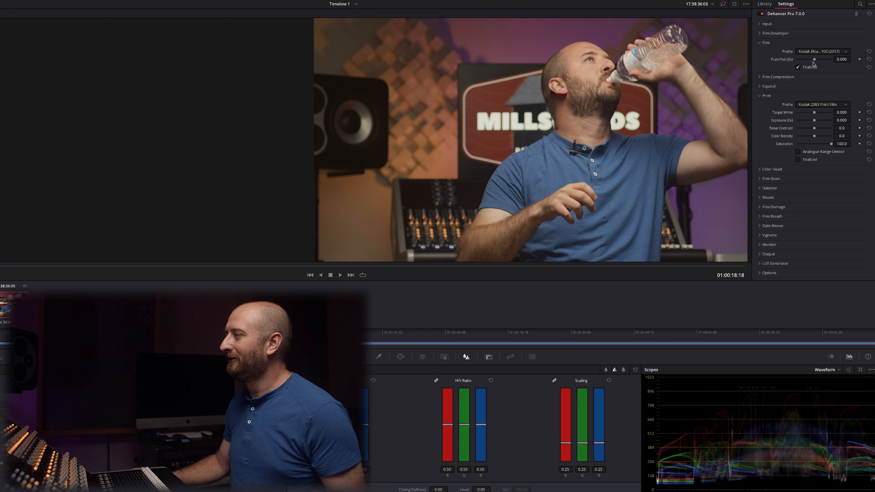
{"action": "mouse_move", "coordinate": [815, 61]}
{"action": "left_mouse_down"}
{"action": "mouse_move", "coordinate": [798, 61]}
{"action": "mouse_move", "coordinate": [831, 61]}
{"action": "mouse_move", "coordinate": [798, 62]}
{"action": "mouse_move", "coordinate": [829, 61]}
{"action": "mouse_move", "coordinate": [816, 62]}
{"action": "left_mouse_up"}
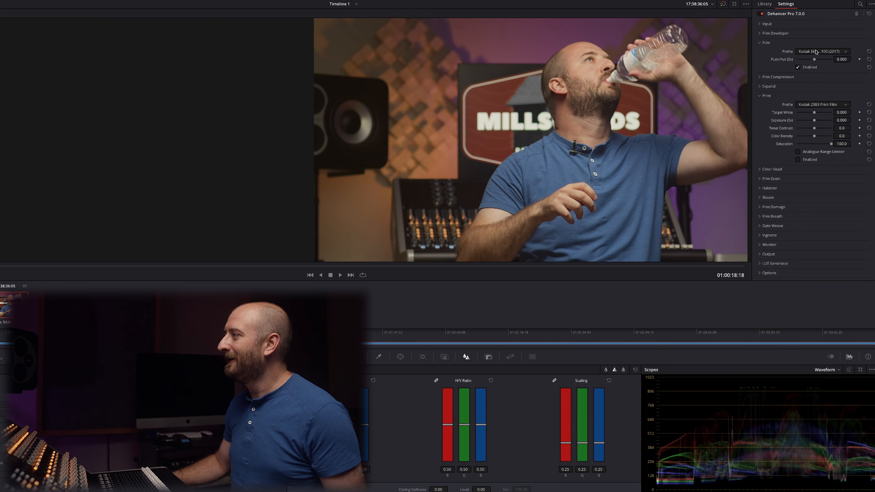
Change the Film profile to Kodak Vision3 200T.
{"action": "left_click", "coordinate": [815, 51]}
{"action": "scroll", "coordinate": [817, 93], "scroll_direction": "down", "scroll_amount": 3}
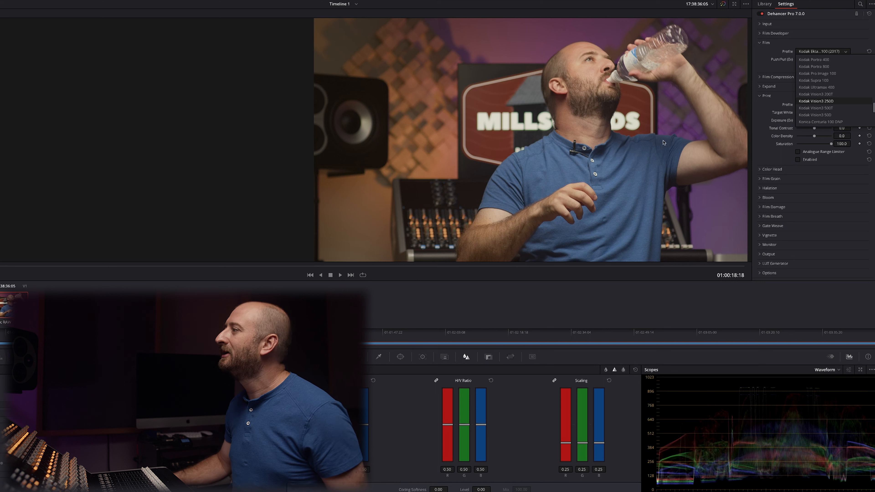
{"action": "left_click", "coordinate": [826, 94]}
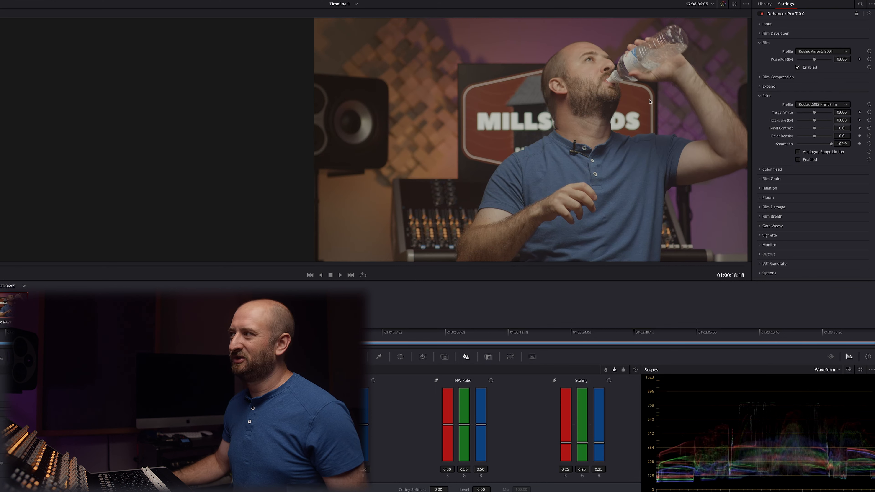
Try the Film section's Push/Pull at about 0.86 and about 1.85, resetting it after each trial.
{"action": "mouse_move", "coordinate": [817, 61]}
{"action": "left_mouse_down"}
{"action": "mouse_move", "coordinate": [798, 62]}
{"action": "mouse_move", "coordinate": [832, 62]}
{"action": "mouse_move", "coordinate": [822, 63]}
{"action": "left_mouse_up"}
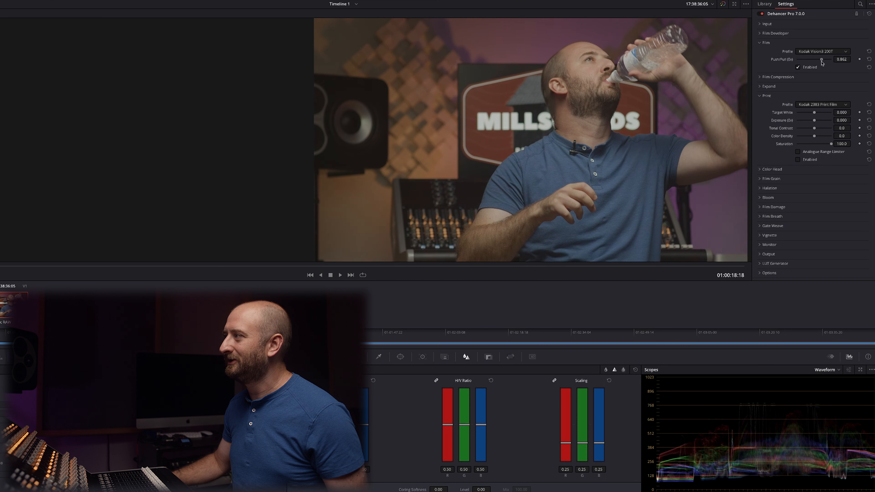
{"action": "double_click", "coordinate": [775, 60]}
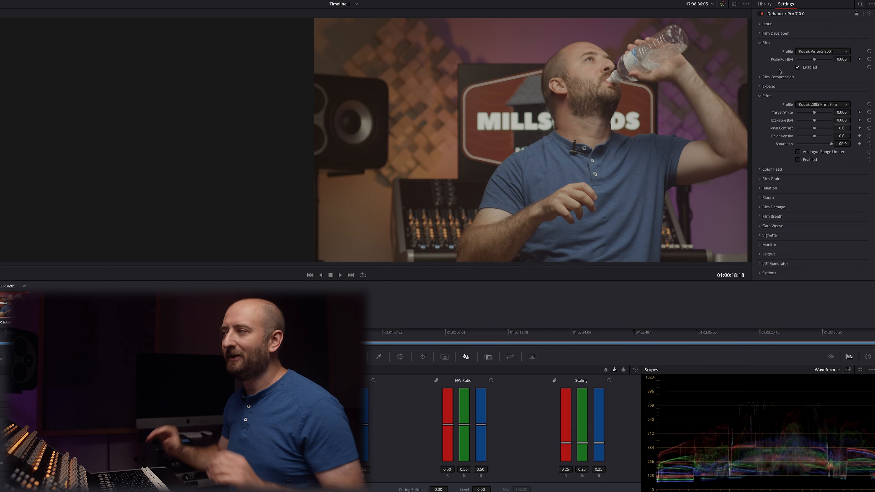
{"action": "mouse_move", "coordinate": [816, 60]}
{"action": "left_mouse_down"}
{"action": "mouse_move", "coordinate": [798, 64]}
{"action": "mouse_move", "coordinate": [833, 63]}
{"action": "mouse_move", "coordinate": [791, 66]}
{"action": "mouse_move", "coordinate": [829, 67]}
{"action": "left_mouse_up"}
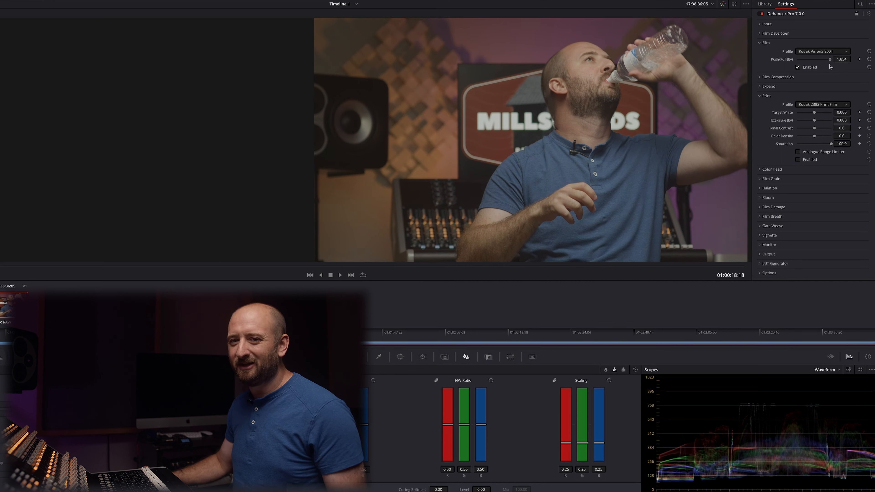
{"action": "double_click", "coordinate": [787, 59]}
Try the Ambrotype (by Anatolie Green) film profile with a slight Push/Pull adjustment, and reset Push/Pull.
{"action": "left_click", "coordinate": [822, 51]}
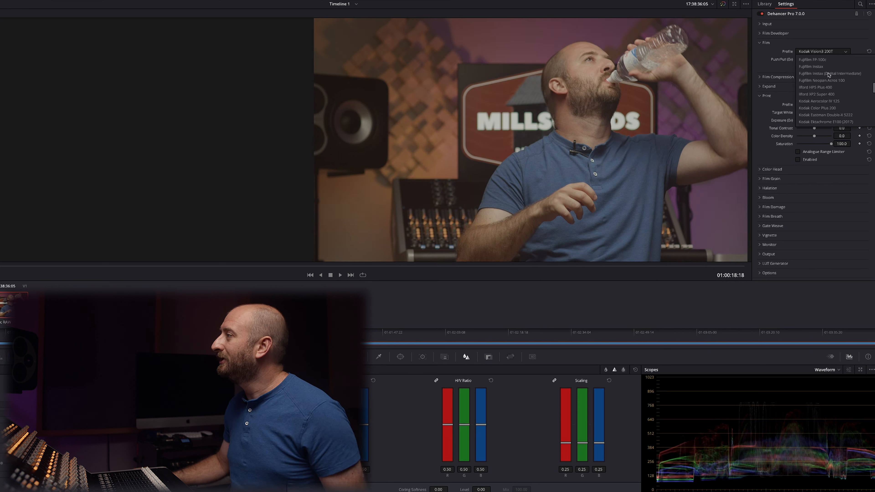
{"action": "scroll", "coordinate": [828, 74], "scroll_direction": "down", "scroll_amount": 1}
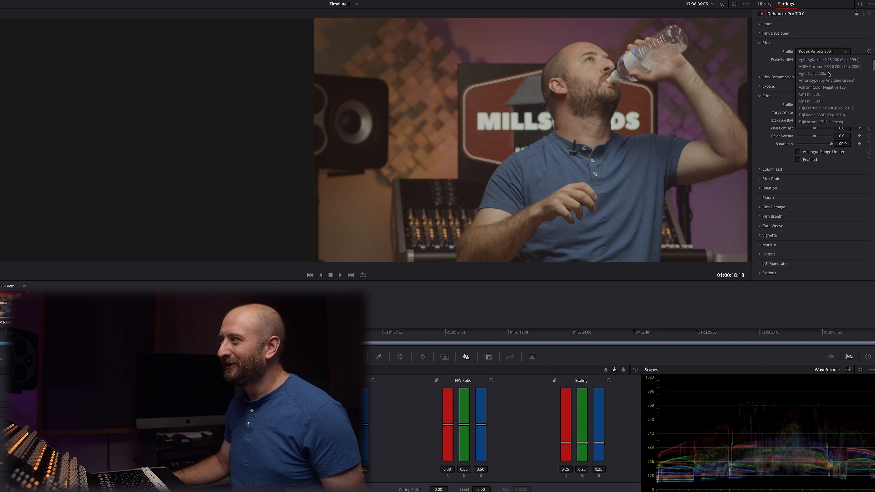
{"action": "scroll", "coordinate": [829, 94], "scroll_direction": "down", "scroll_amount": 1}
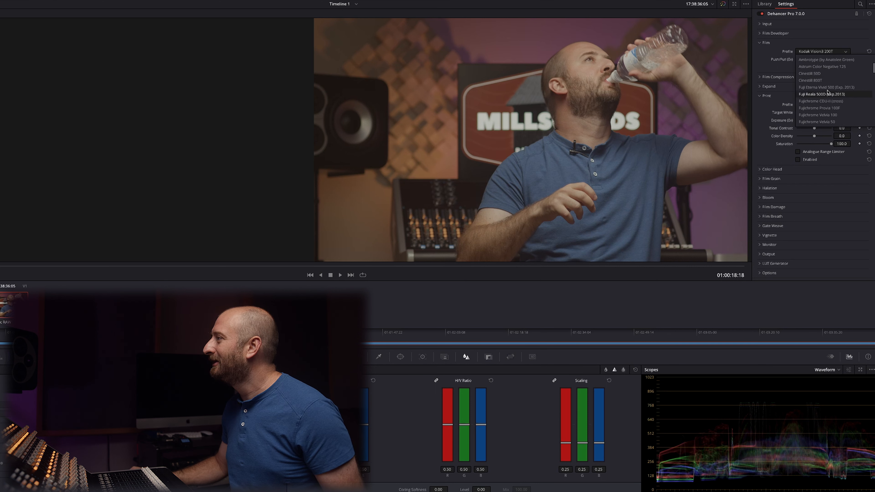
{"action": "left_click", "coordinate": [823, 60]}
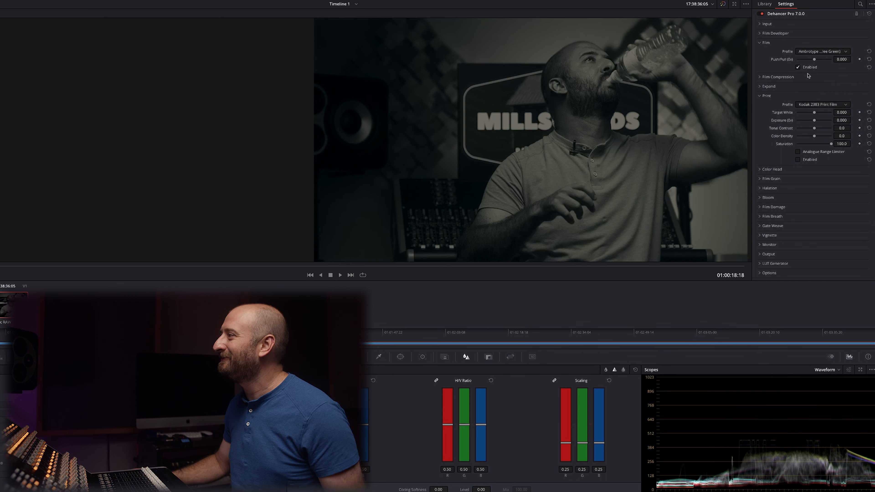
{"action": "mouse_move", "coordinate": [814, 59]}
{"action": "left_mouse_down"}
{"action": "mouse_move", "coordinate": [799, 60]}
{"action": "mouse_move", "coordinate": [828, 61]}
{"action": "mouse_move", "coordinate": [816, 62]}
{"action": "left_mouse_up"}
{"action": "double_click", "coordinate": [777, 61]}
Set the Film profile to Prokudin-Gorsky 1906 (experimental), try Push/Pull at about -0.72, and reset it.
{"action": "left_click", "coordinate": [815, 53]}
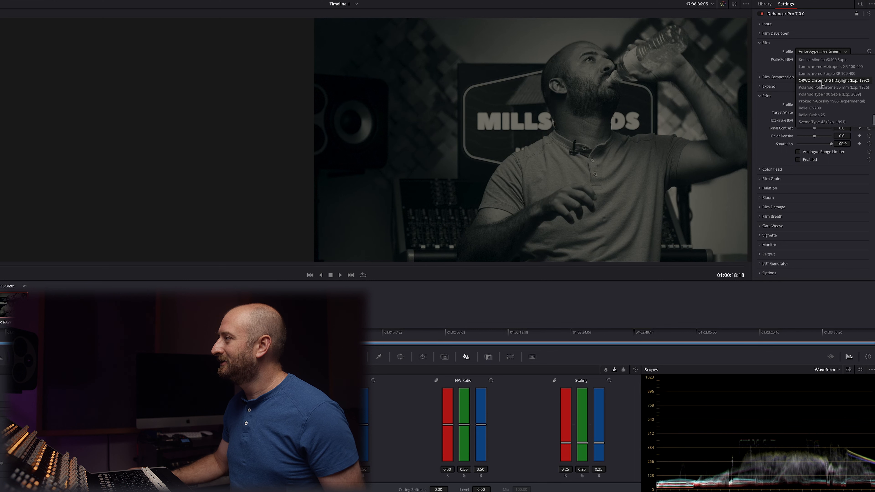
{"action": "left_click", "coordinate": [831, 101]}
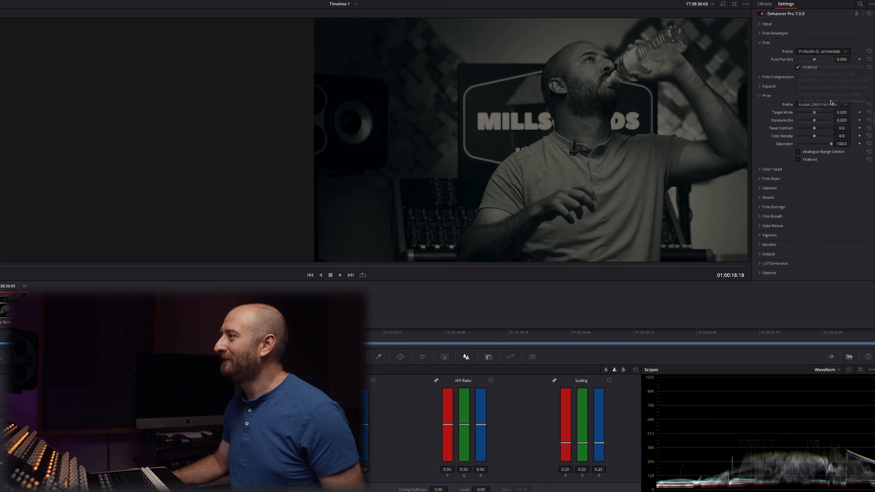
{"action": "mouse_move", "coordinate": [814, 59]}
{"action": "left_mouse_down"}
{"action": "mouse_move", "coordinate": [829, 60]}
{"action": "mouse_move", "coordinate": [798, 61]}
{"action": "mouse_move", "coordinate": [810, 60]}
{"action": "left_mouse_up"}
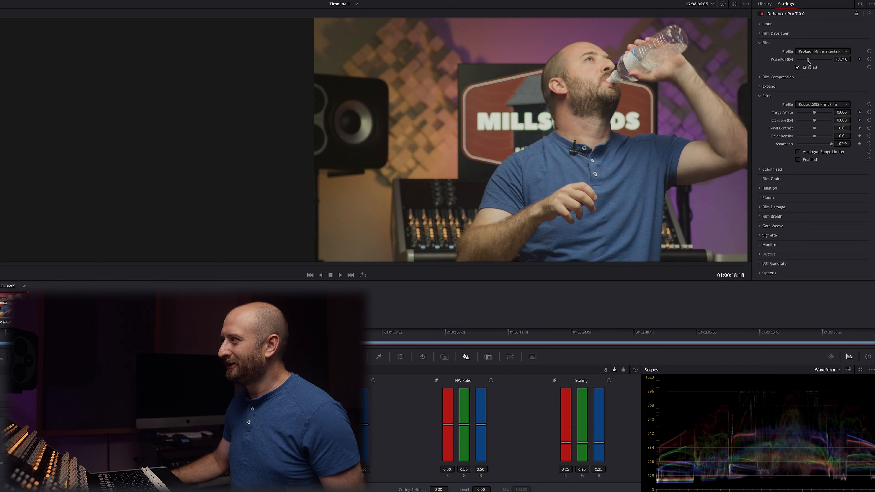
{"action": "double_click", "coordinate": [781, 60]}
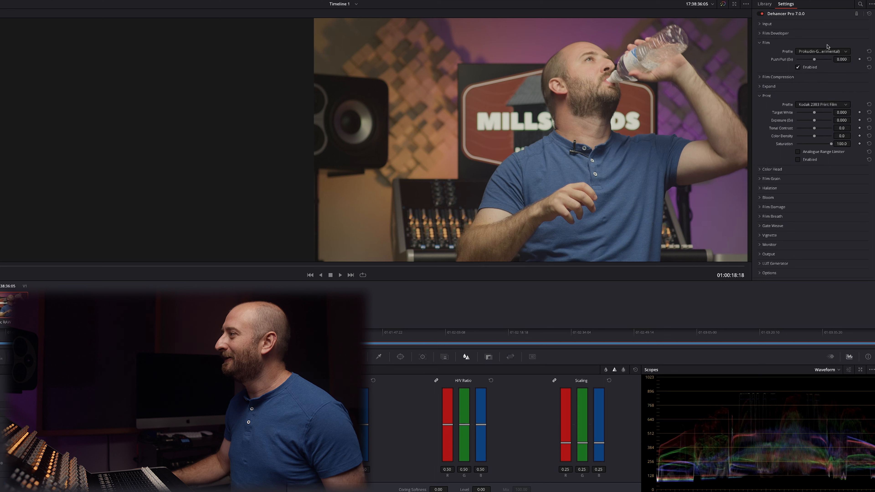
Compare the film profile's Push/Pull extremes at -2.000 and 2.000, and reset Push/Pull to 0.000.
{"action": "left_click", "coordinate": [827, 52]}
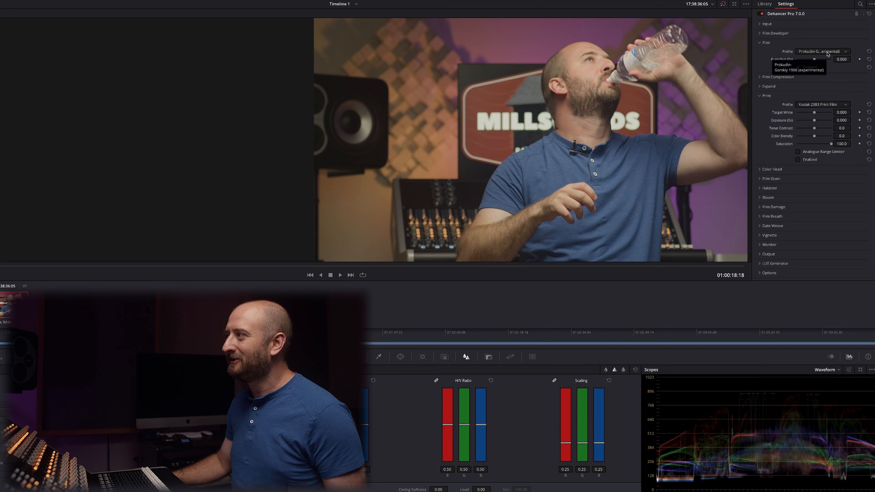
{"action": "left_click", "coordinate": [827, 101]}
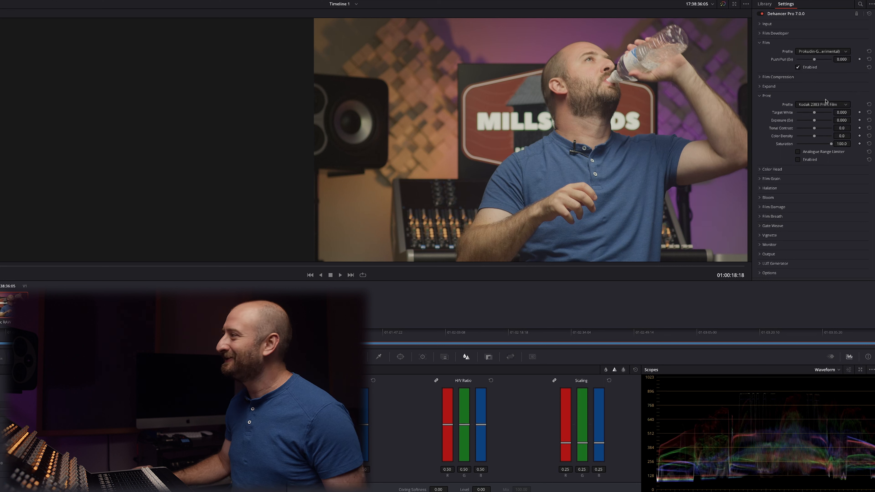
{"action": "left_click_drag", "start_coordinate": [814, 60], "coordinate": [796, 64]}
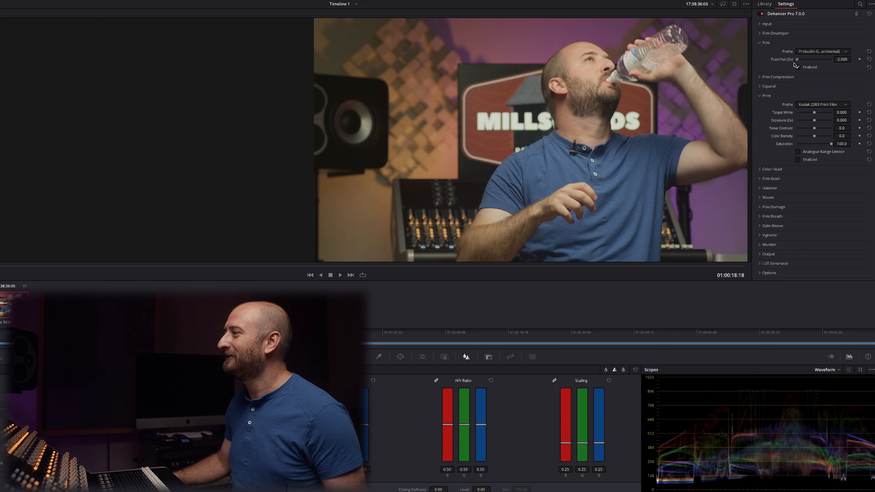
{"action": "left_click", "coordinate": [798, 67]}
{"action": "left_click_drag", "start_coordinate": [797, 59], "coordinate": [851, 68]}
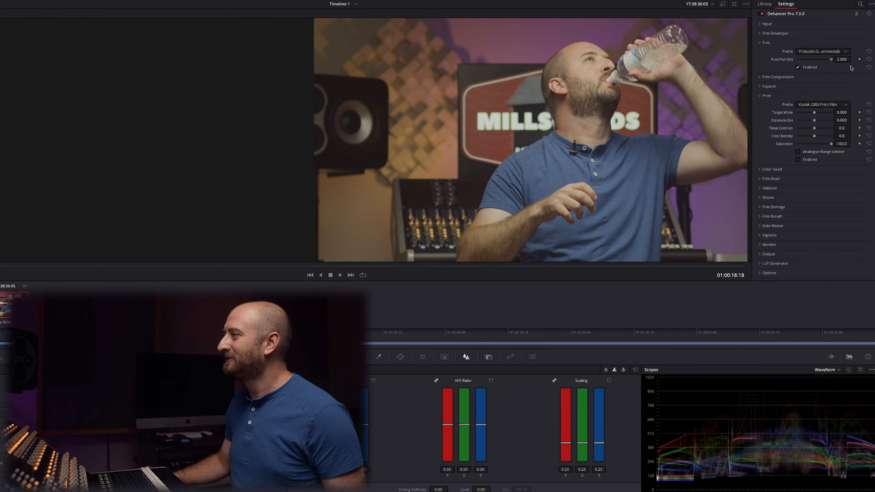
{"action": "double_click", "coordinate": [780, 61]}
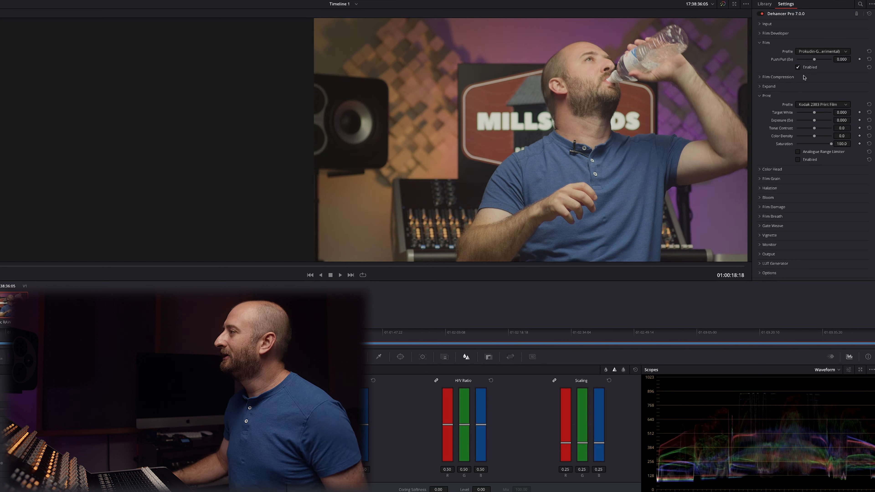
{"action": "left_click", "coordinate": [797, 68]}
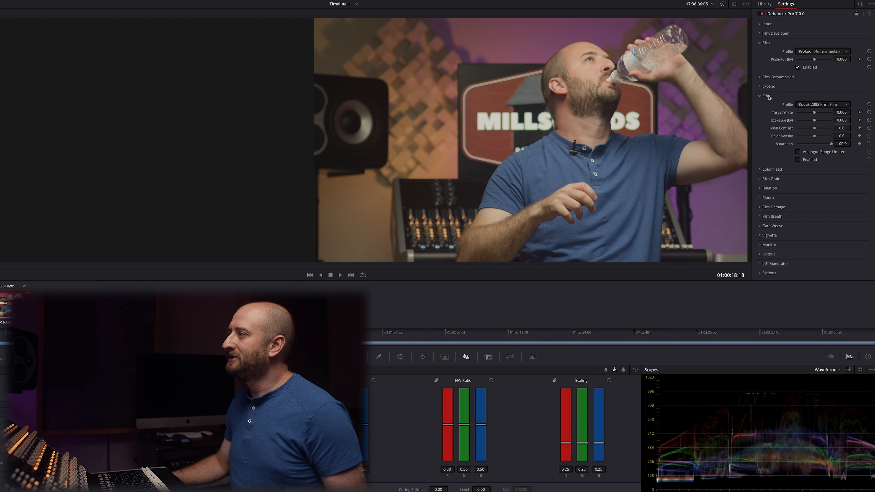
Try the Linear print profile with Print enabled and compare the image with the Analogue Range Limiter on and off.
{"action": "left_click", "coordinate": [821, 104]}
{"action": "left_click", "coordinate": [812, 115]}
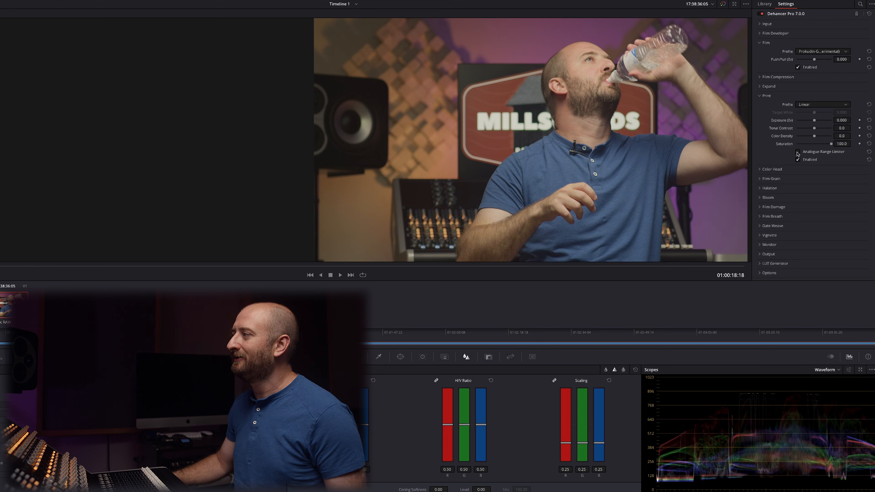
{"action": "left_click", "coordinate": [798, 152]}
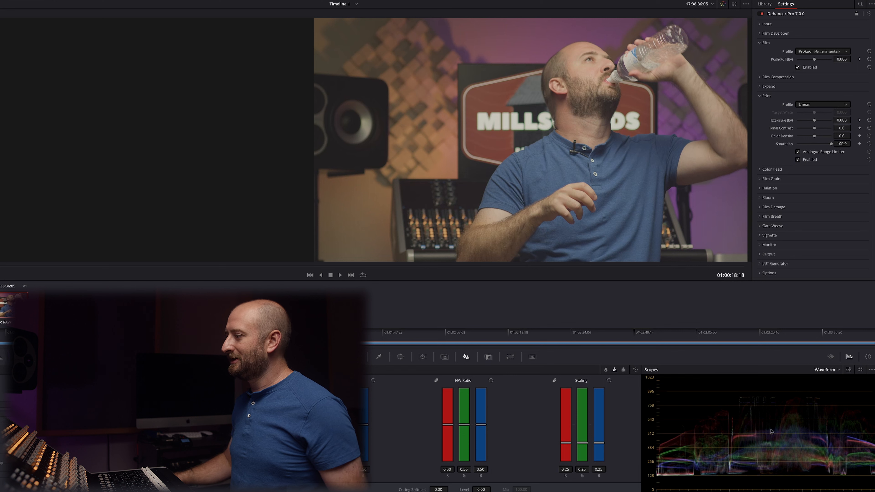
{"action": "left_click", "coordinate": [798, 152]}
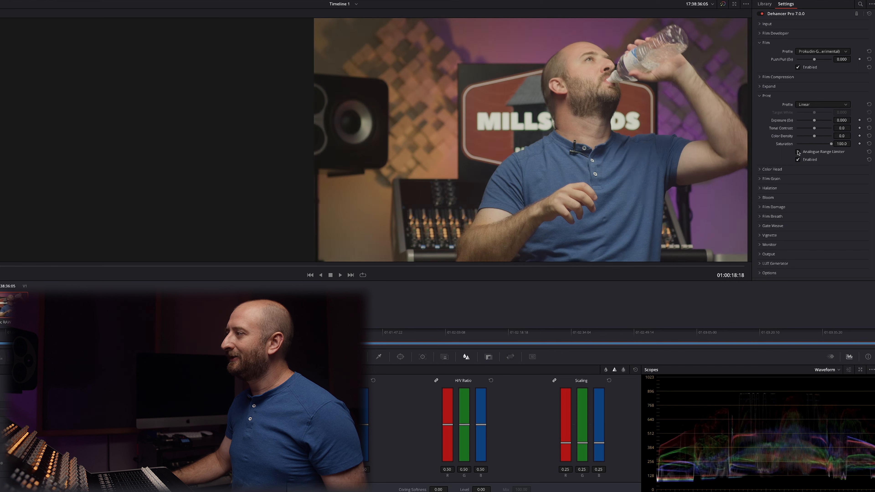
{"action": "left_click", "coordinate": [798, 152]}
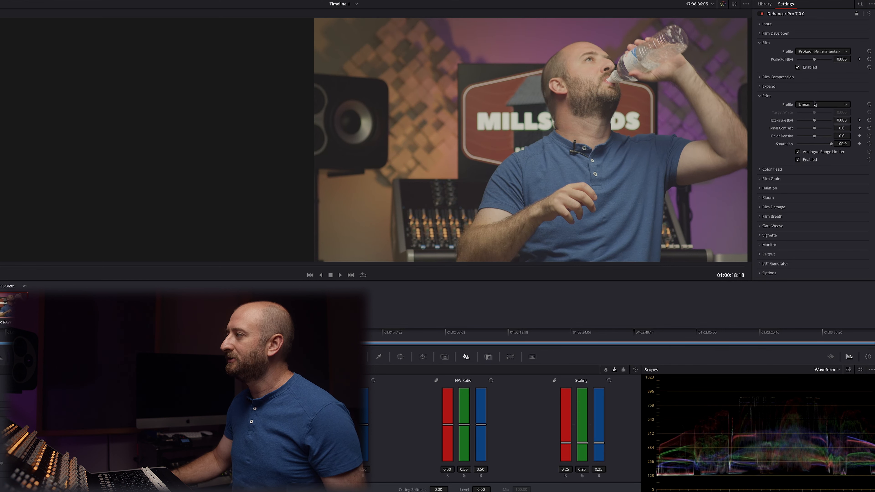
Try a print Exposure of about -0.25, reset it, and disable both the Analogue Range Limiter and the Print section.
{"action": "left_click_drag", "start_coordinate": [813, 121], "coordinate": [813, 126]}
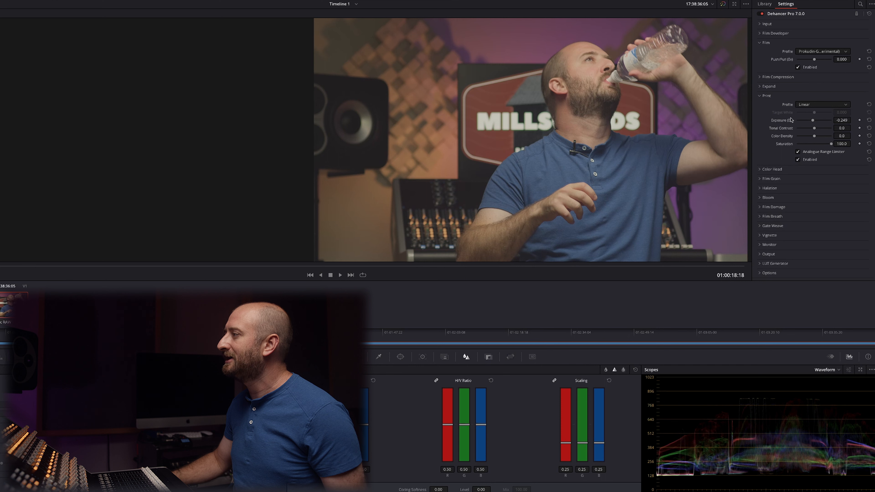
{"action": "left_click", "coordinate": [797, 152]}
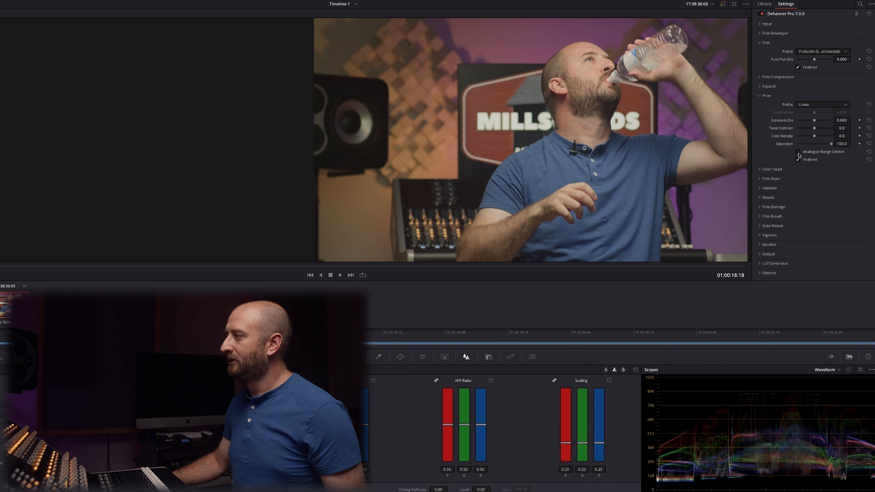
{"action": "left_click", "coordinate": [798, 160]}
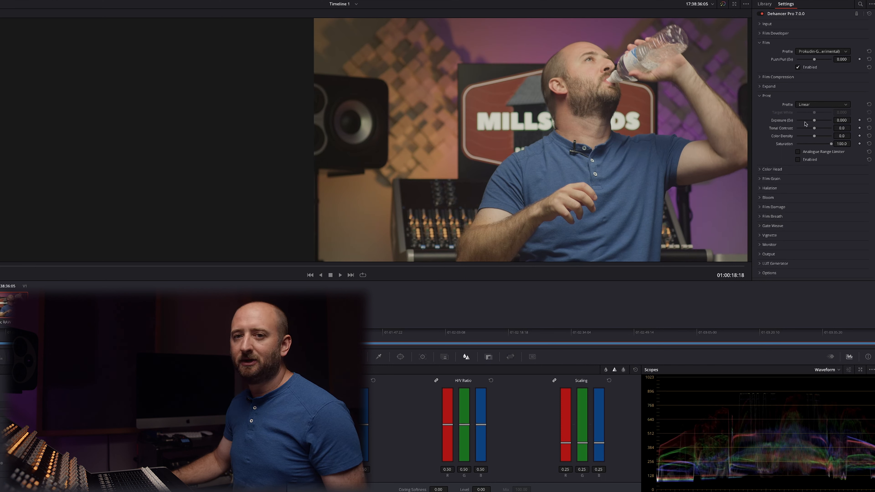
Change the Print profile to Cineon Film Log and enable the Print section.
{"action": "left_click", "coordinate": [805, 105]}
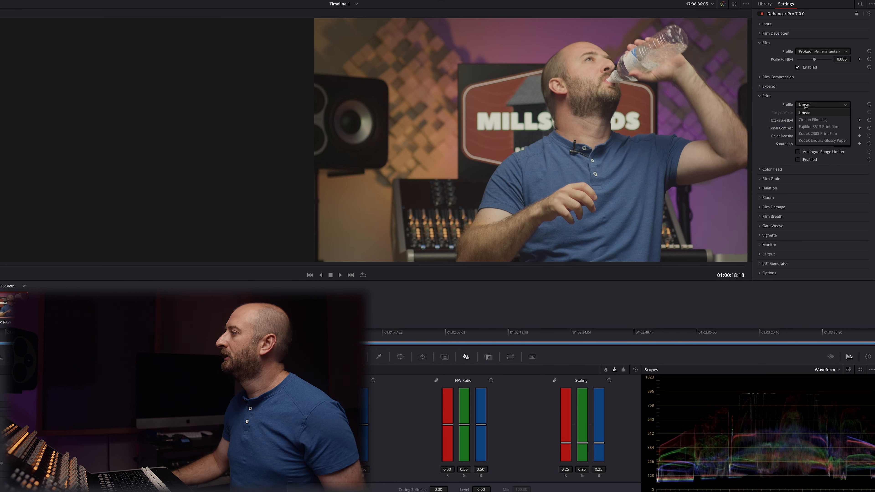
{"action": "left_click", "coordinate": [813, 121]}
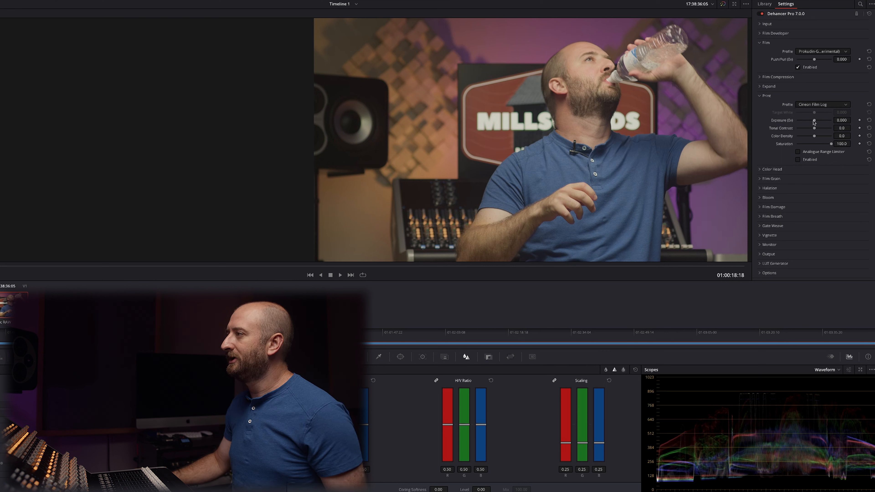
{"action": "left_click", "coordinate": [798, 160]}
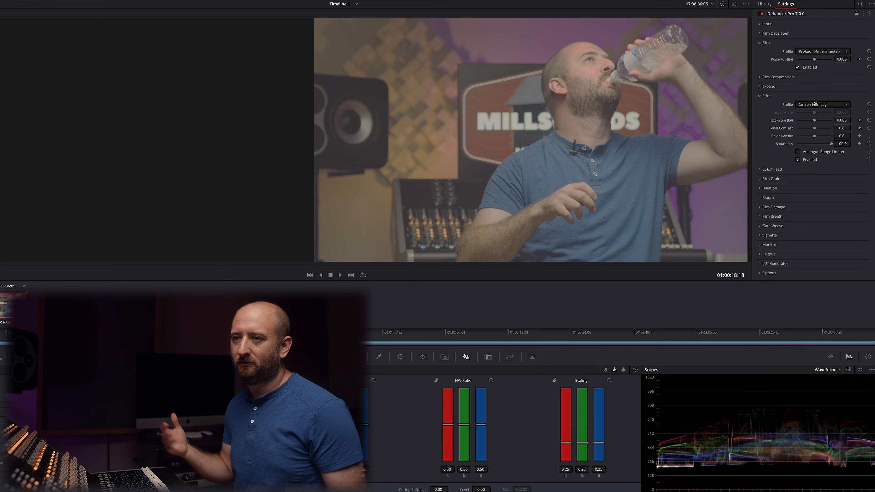
Compare the Fujifilm 3513 and Kodak 2383 print films, keep Kodak 2383 Print Film, and check the image with Print off and on.
{"action": "left_click", "coordinate": [826, 105]}
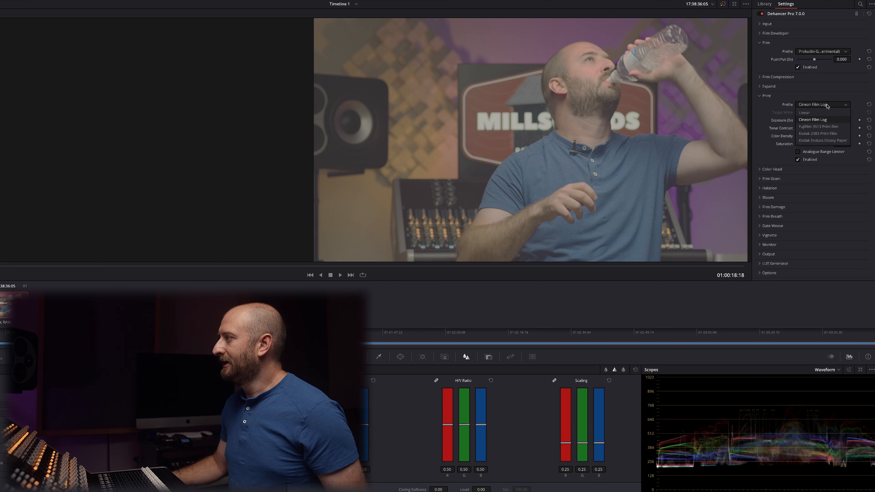
{"action": "left_click", "coordinate": [819, 127]}
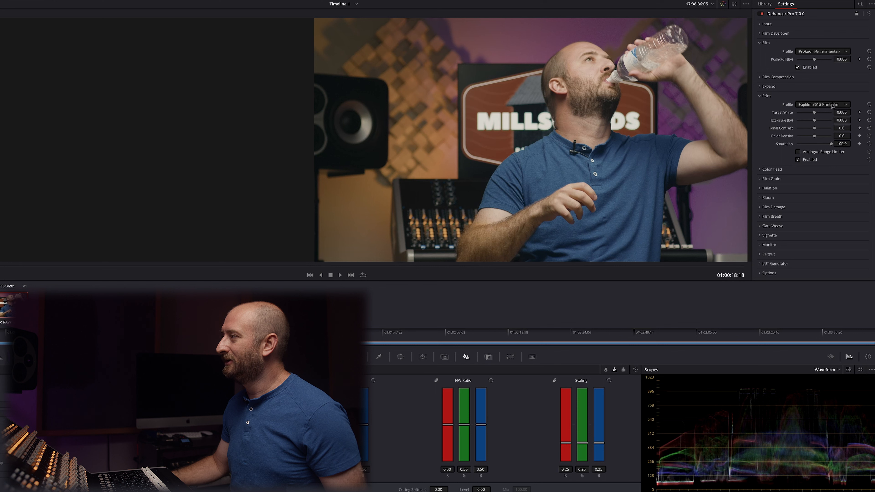
{"action": "left_click", "coordinate": [833, 106]}
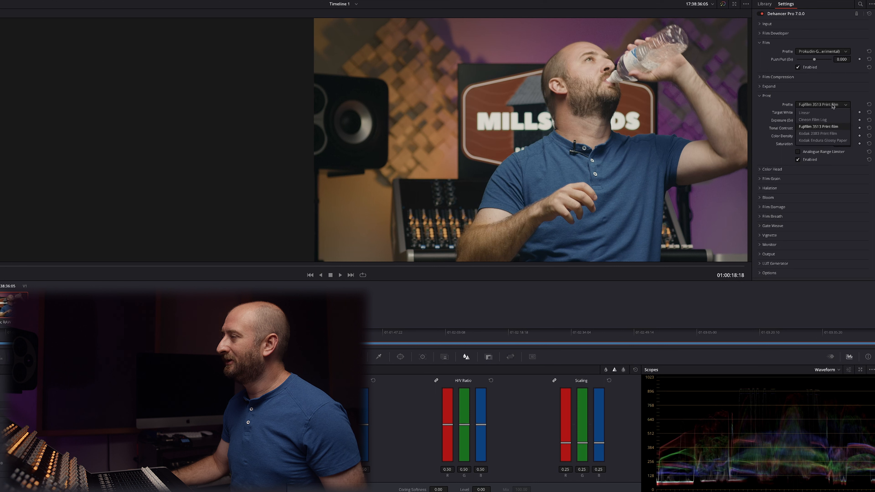
{"action": "left_click", "coordinate": [833, 134]}
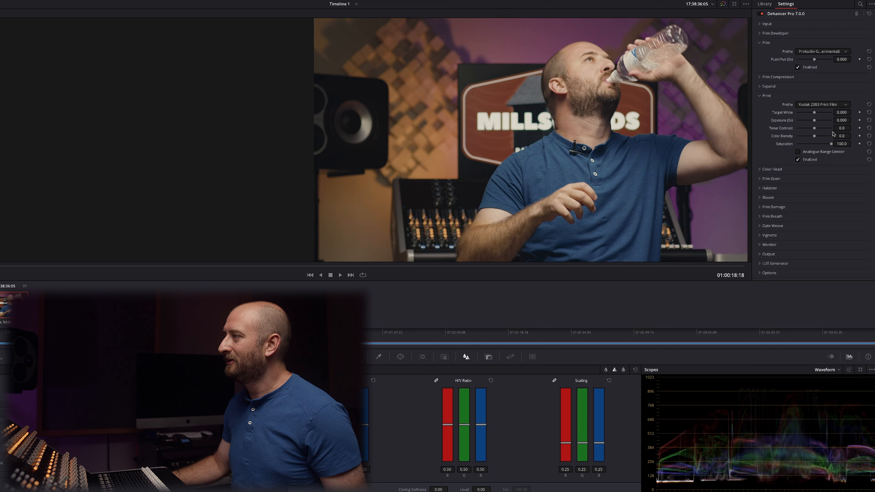
{"action": "left_click", "coordinate": [825, 105]}
{"action": "left_click", "coordinate": [828, 128]}
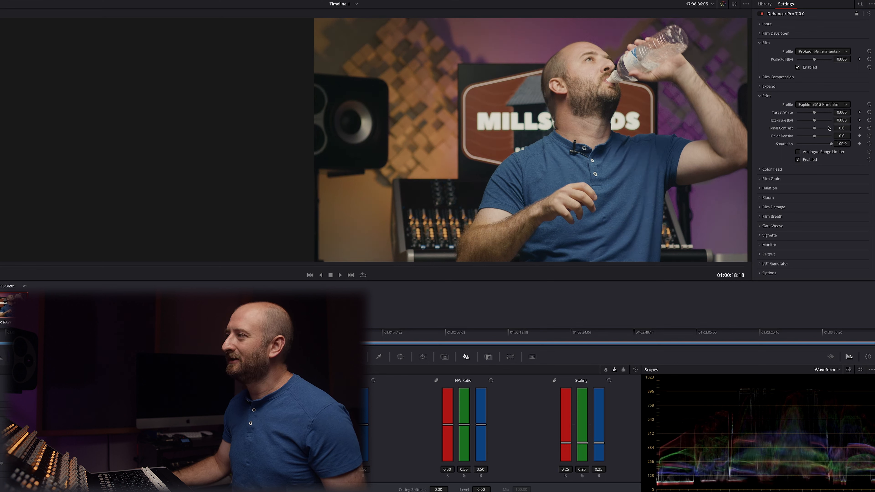
{"action": "left_click", "coordinate": [806, 105]}
{"action": "left_click", "coordinate": [806, 134]}
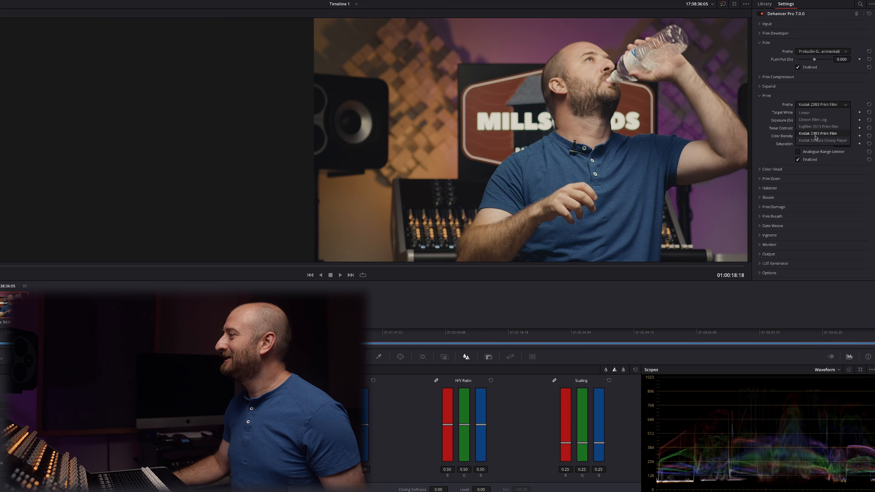
{"action": "left_click", "coordinate": [798, 160]}
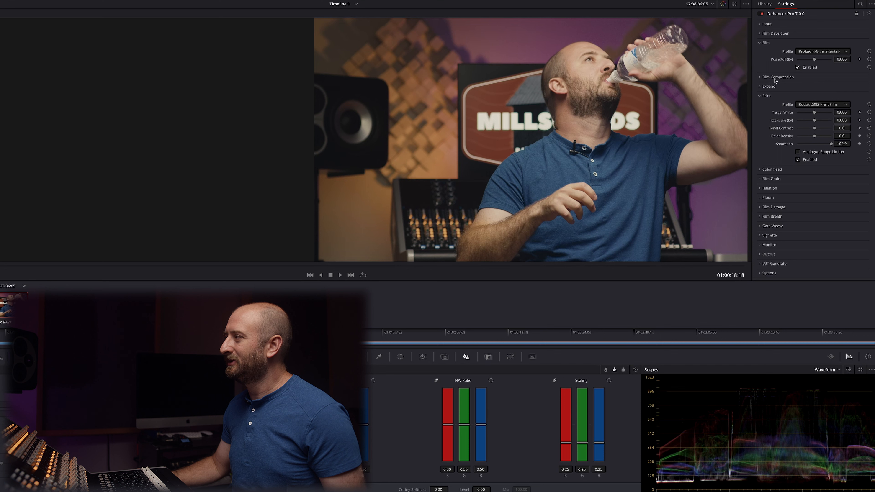
Set the Expand Black Point to about 4.30 and White Point to about 96.1, and compare the image with Expand off and on.
{"action": "left_click", "coordinate": [769, 87]}
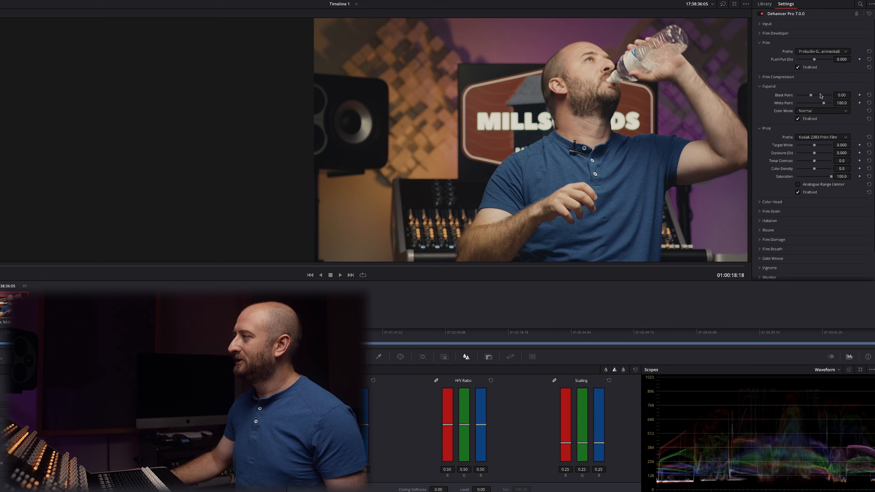
{"action": "left_click_drag", "start_coordinate": [811, 95], "coordinate": [822, 105]}
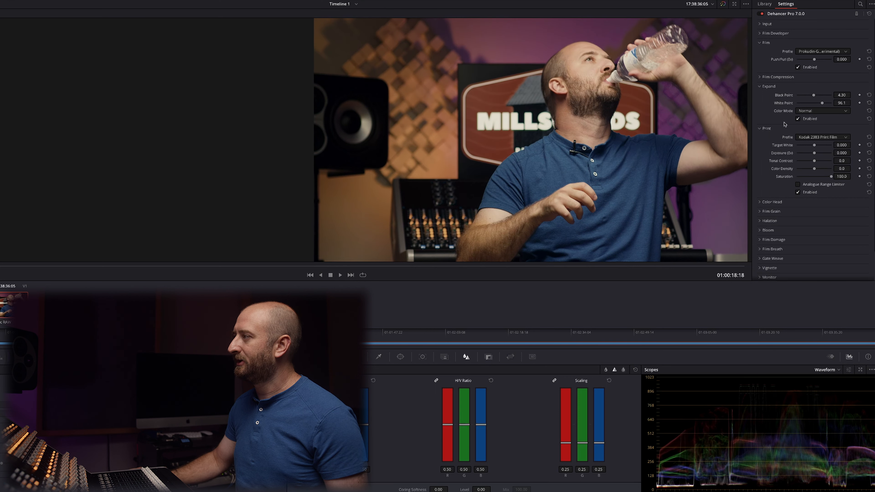
{"action": "left_click", "coordinate": [798, 119]}
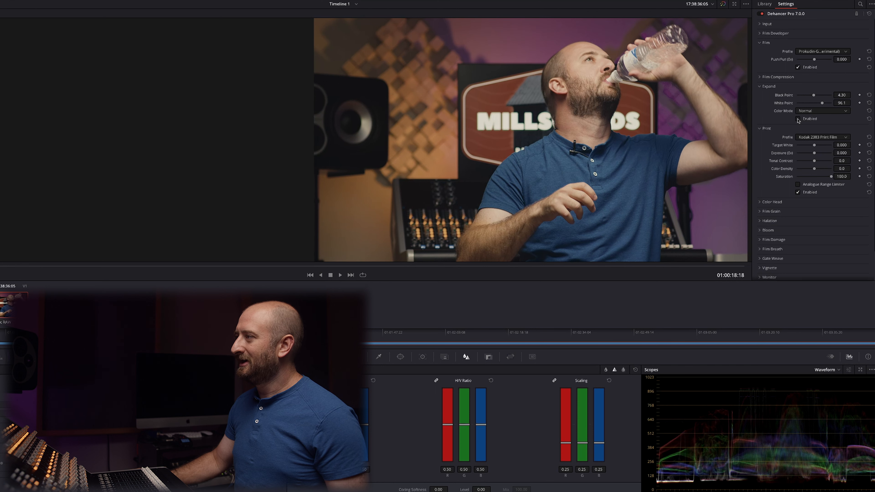
{"action": "left_click", "coordinate": [798, 119]}
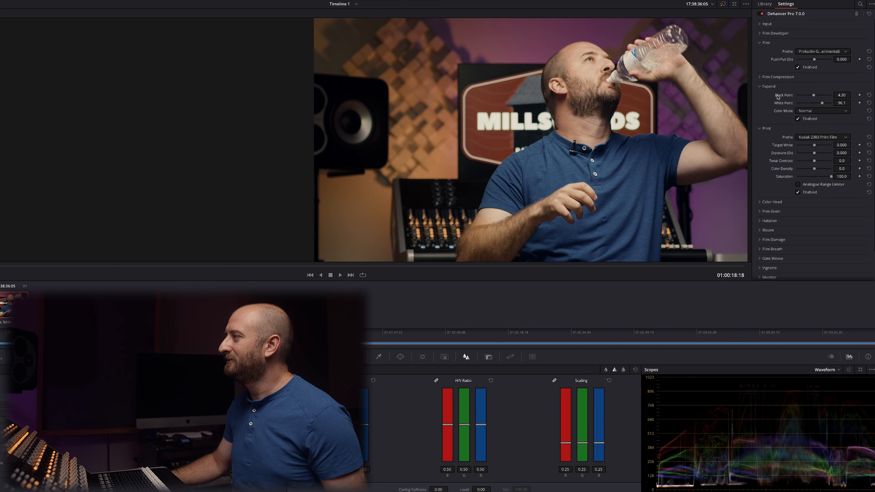
Try Film Compression with high and low Impact, leave Impact at about 67.9, and disable both Film Compression and Expand.
{"action": "left_click", "coordinate": [781, 79]}
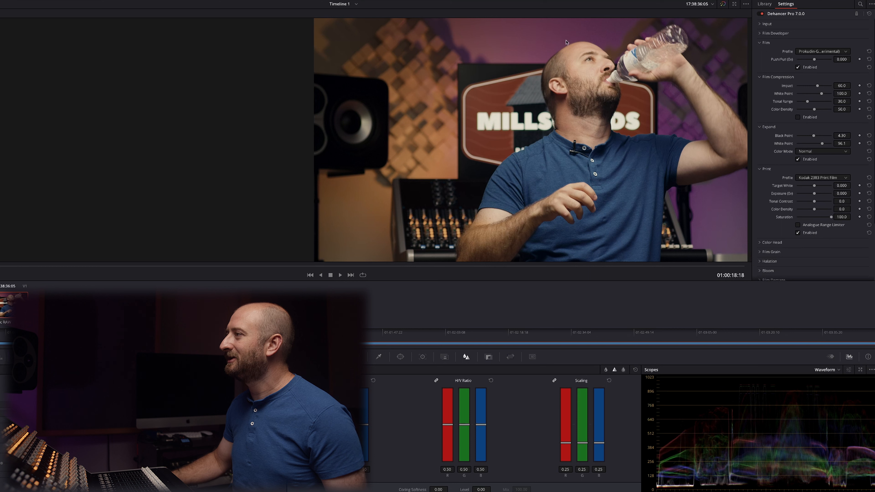
{"action": "left_click", "coordinate": [798, 117]}
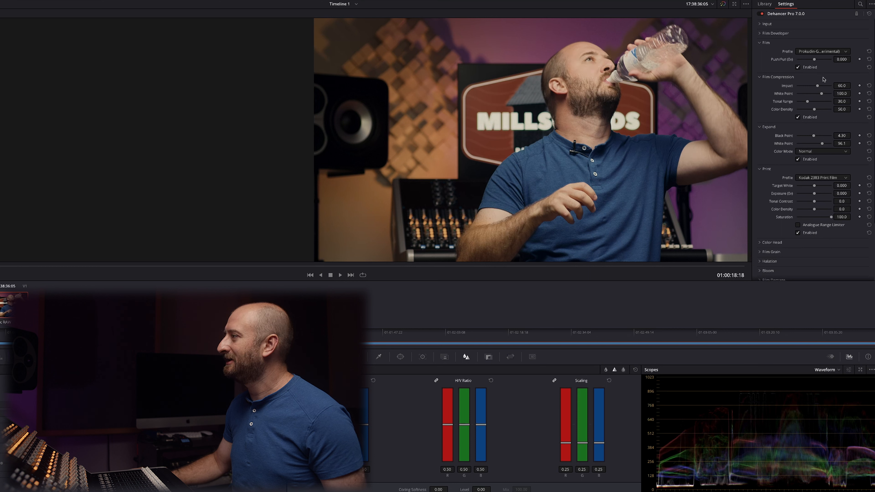
{"action": "left_click_drag", "start_coordinate": [817, 85], "coordinate": [773, 91]}
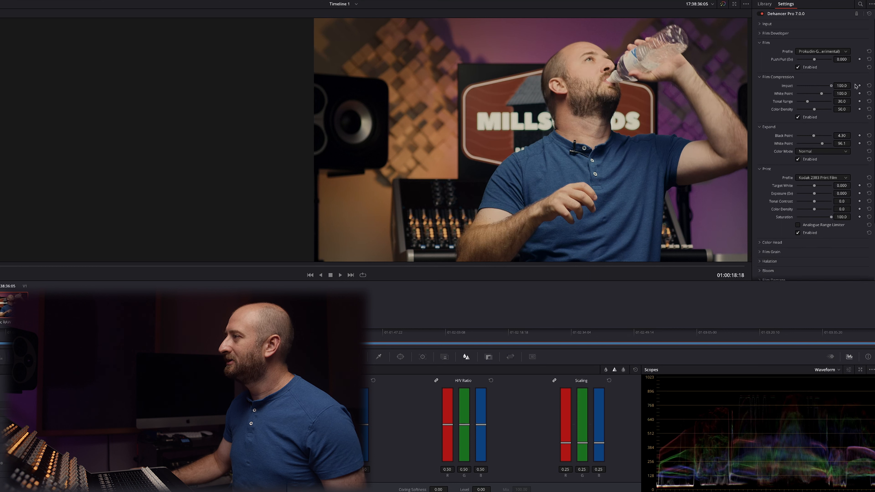
{"action": "left_click_drag", "start_coordinate": [797, 87], "coordinate": [828, 86]}
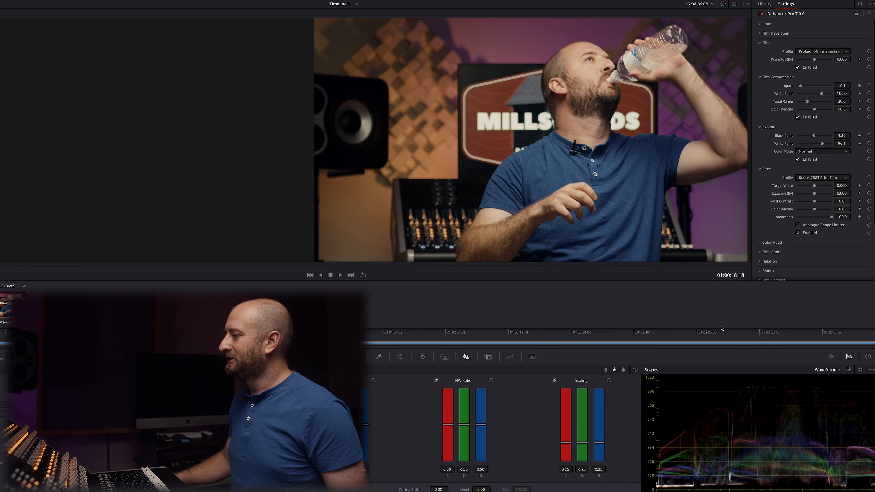
{"action": "mouse_move", "coordinate": [829, 85]}
{"action": "left_mouse_down"}
{"action": "mouse_move", "coordinate": [800, 86]}
{"action": "mouse_move", "coordinate": [829, 86]}
{"action": "mouse_move", "coordinate": [821, 92]}
{"action": "left_mouse_up"}
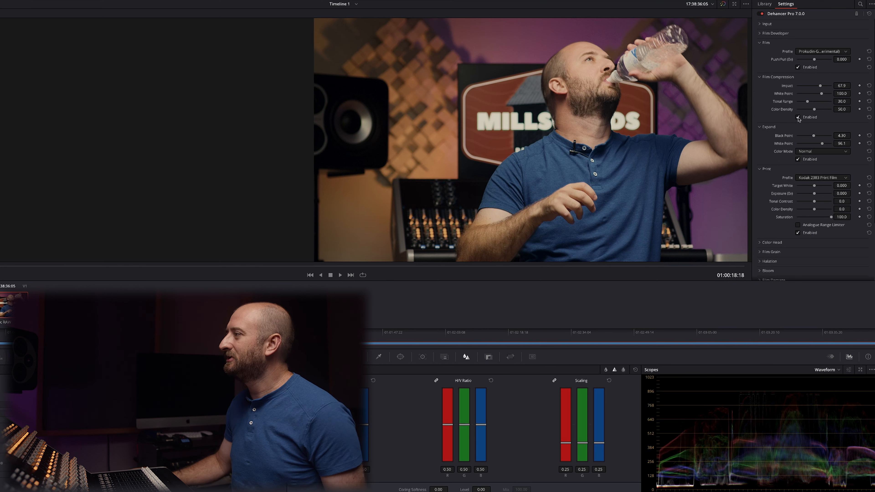
{"action": "left_click", "coordinate": [798, 117]}
{"action": "left_click", "coordinate": [798, 159]}
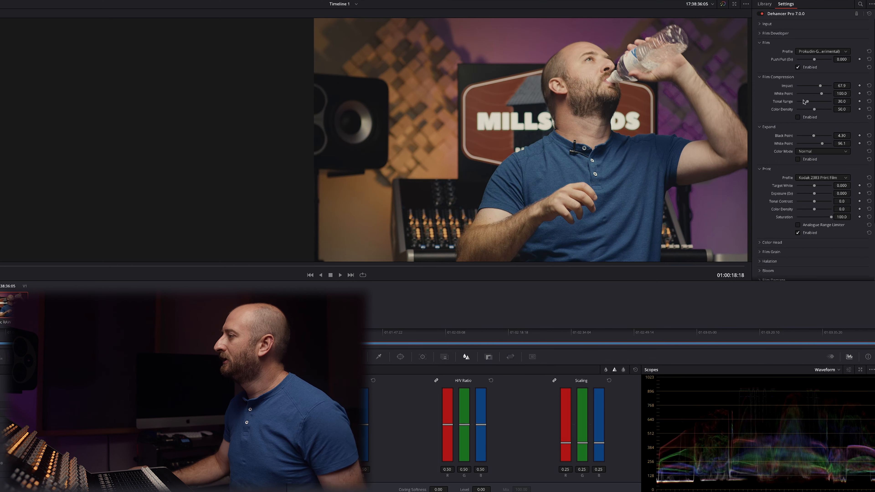
Test the Output Total Impact from 0 to 100, set it to 50, and open the Film profile list.
{"action": "scroll", "coordinate": [779, 158], "scroll_direction": "down", "scroll_amount": 4}
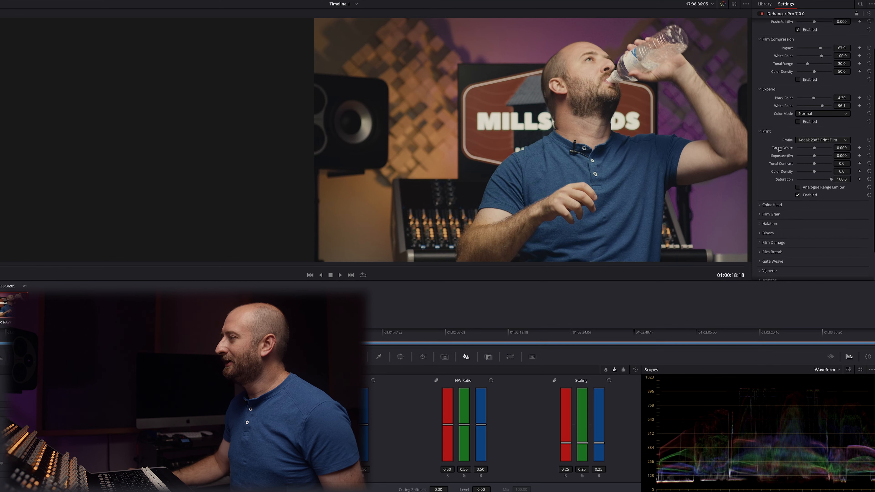
{"action": "left_click", "coordinate": [782, 256]}
{"action": "left_click_drag", "start_coordinate": [831, 264], "coordinate": [793, 269]}
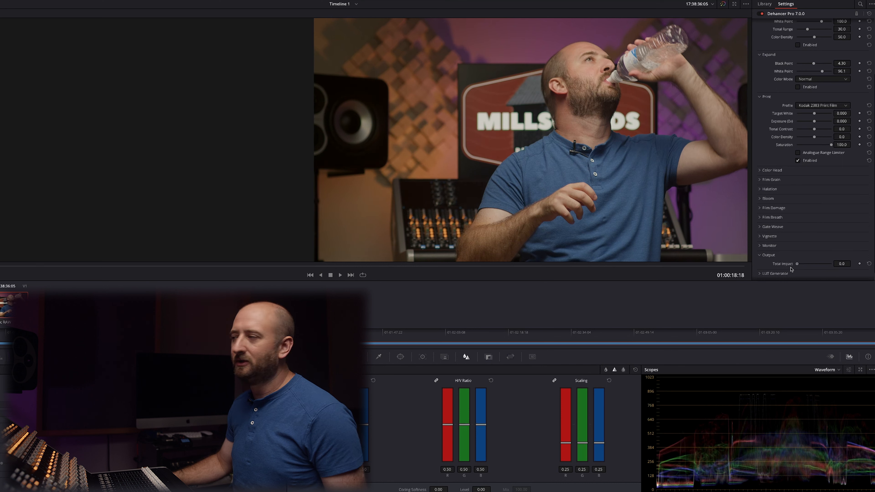
{"action": "left_click_drag", "start_coordinate": [793, 268], "coordinate": [850, 259]}
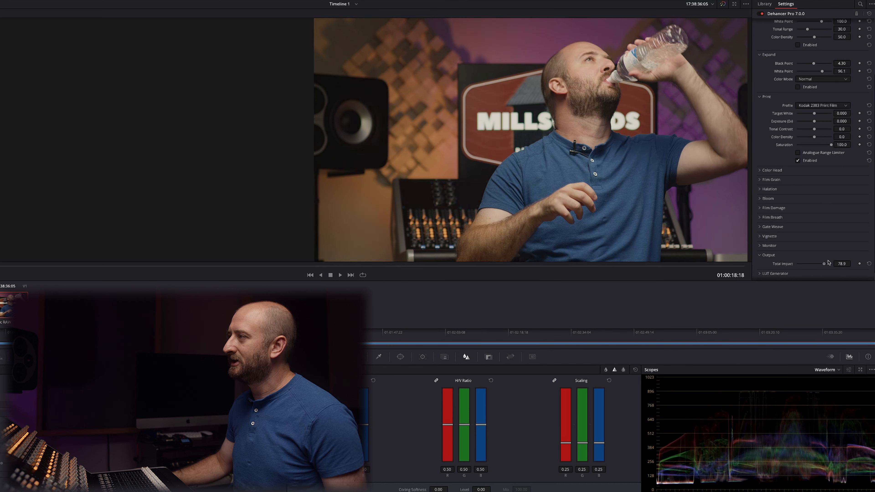
{"action": "double_click", "coordinate": [838, 265]}
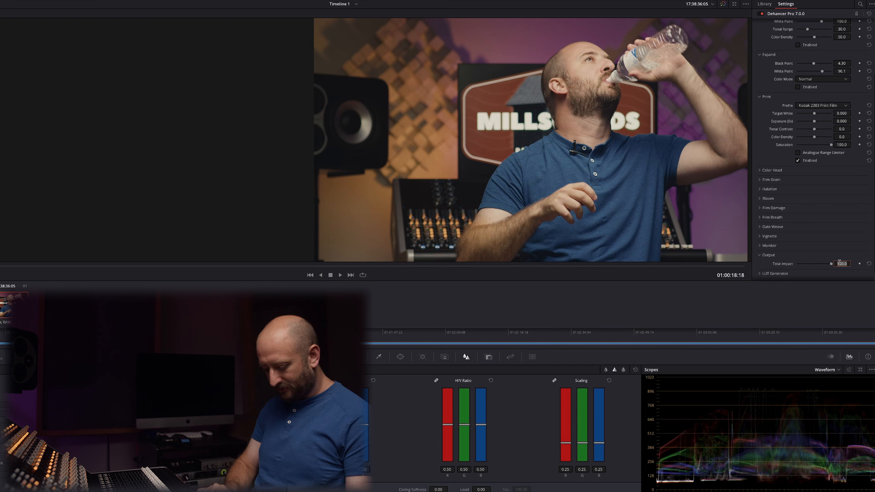
{"action": "type", "text": "50"}
{"action": "key", "text": "Return"}
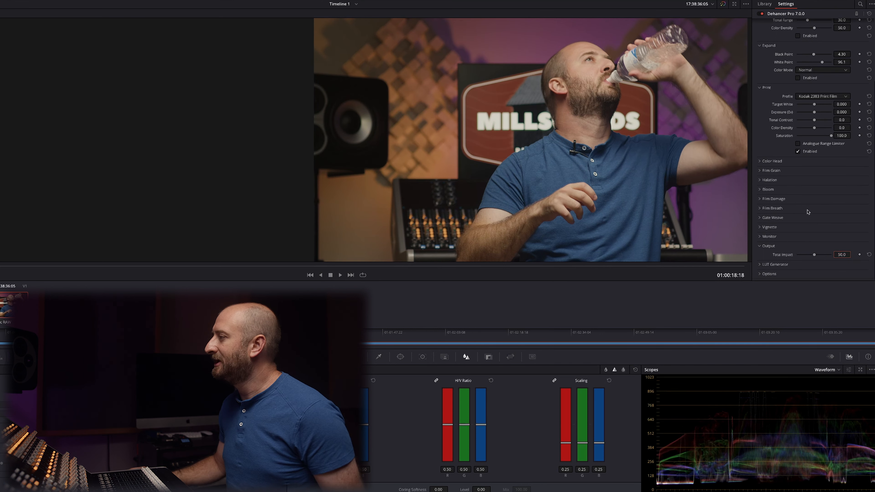
{"action": "scroll", "coordinate": [796, 202], "scroll_direction": "up", "scroll_amount": 5}
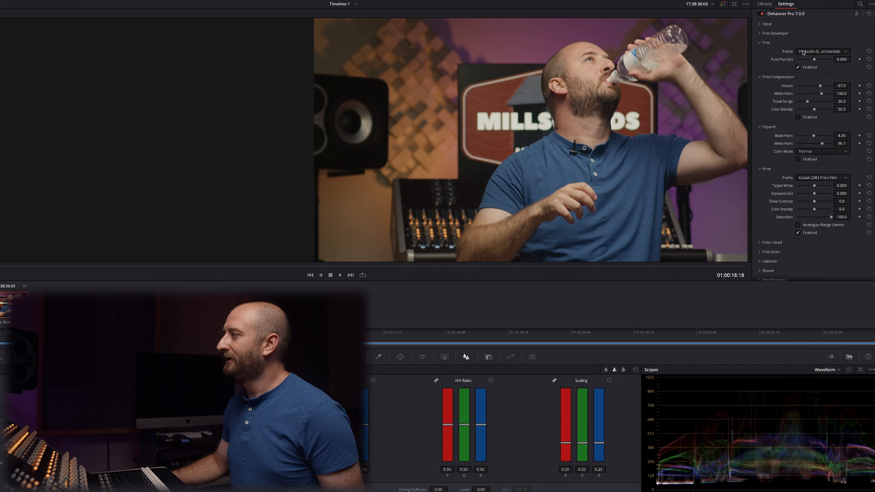
{"action": "left_click", "coordinate": [823, 52]}
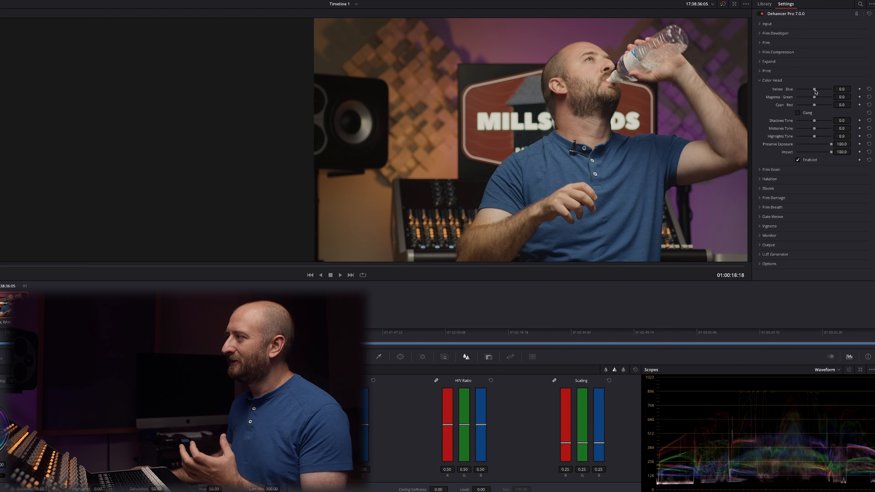
Try and reset a yellow shift in Color Head, and set Yellow-Blue to about 18.8, Magenta-Green to -0.4 and Cyan-Red to -1.4.
{"action": "left_click_drag", "start_coordinate": [815, 90], "coordinate": [802, 92]}
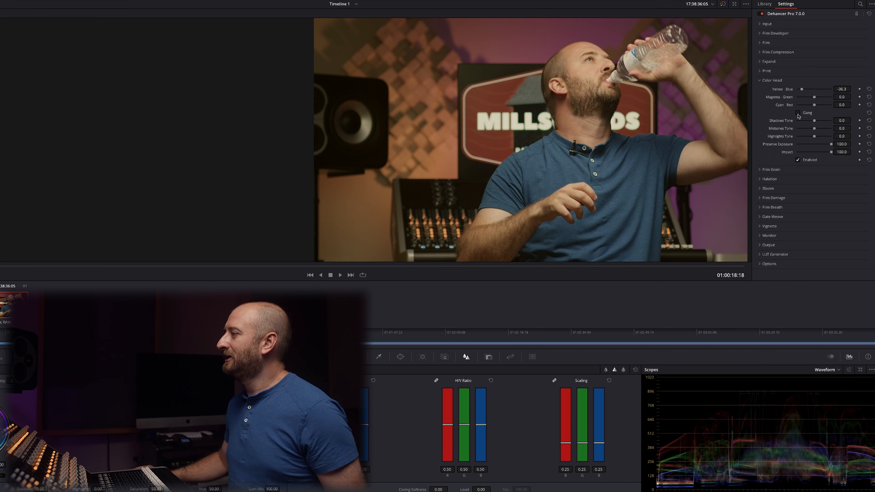
{"action": "double_click", "coordinate": [782, 90]}
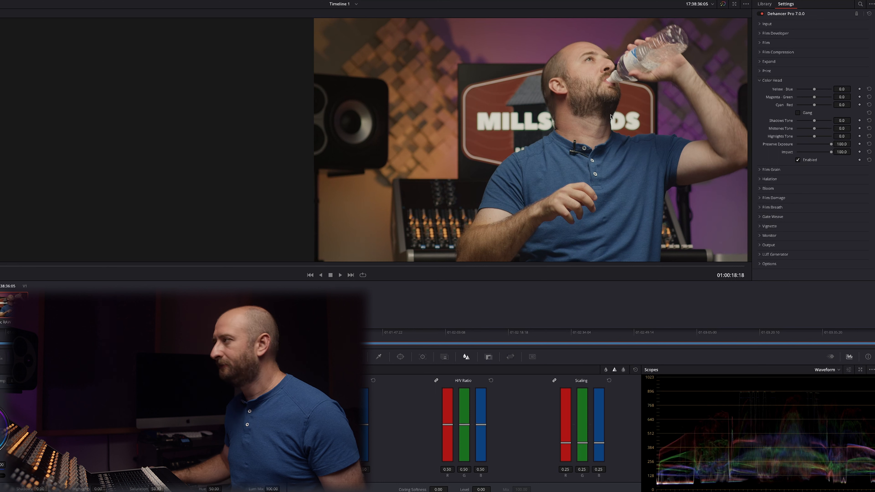
{"action": "left_click_drag", "start_coordinate": [815, 89], "coordinate": [821, 92]}
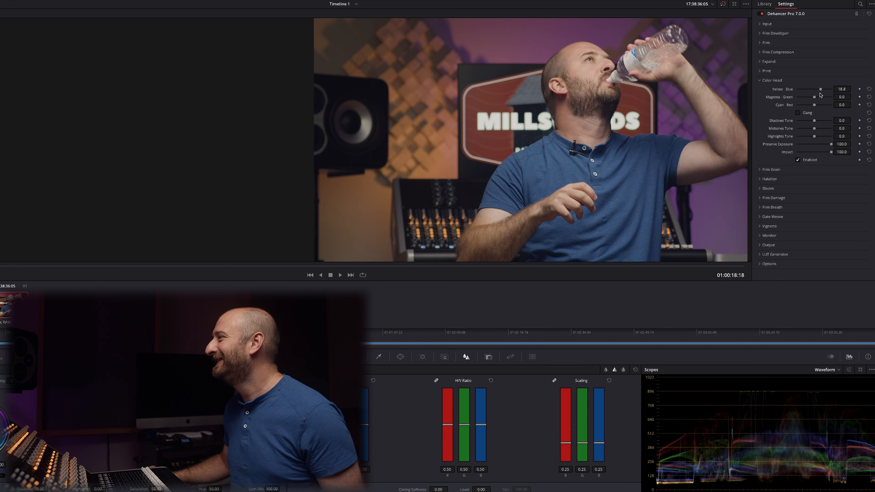
{"action": "left_click_drag", "start_coordinate": [814, 97], "coordinate": [815, 103]}
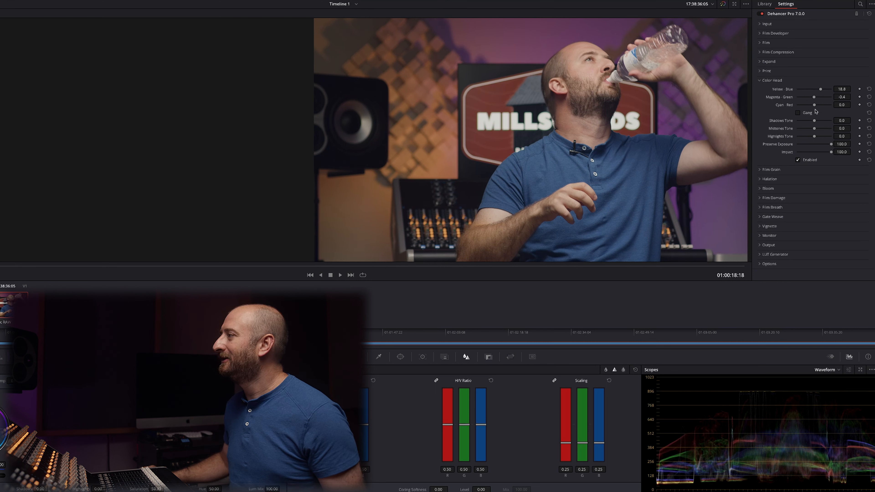
{"action": "left_click_drag", "start_coordinate": [814, 105], "coordinate": [814, 111]}
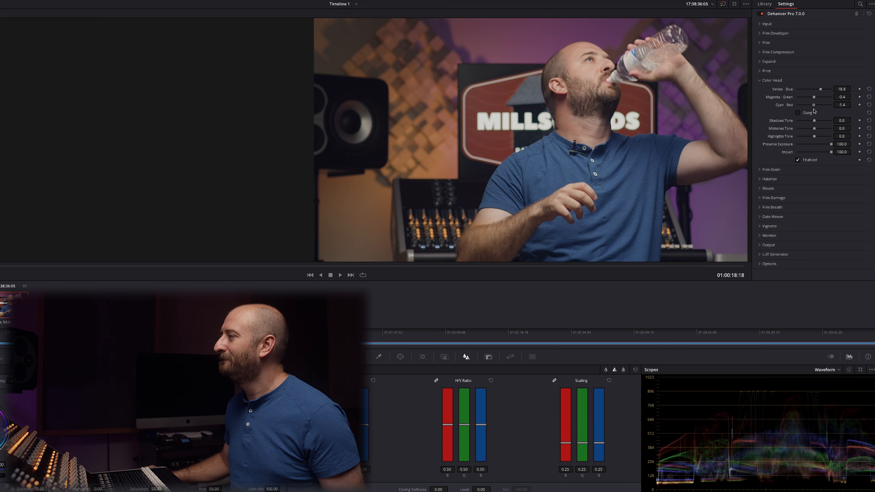
Reduce the Color Head Impact to about 78 and compare the image with Color Head off and on.
{"action": "left_click", "coordinate": [797, 160]}
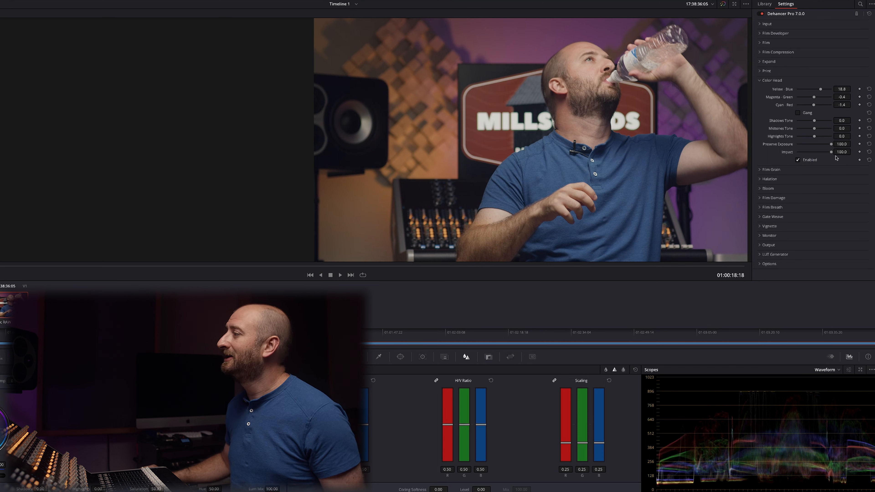
{"action": "mouse_move", "coordinate": [830, 152]}
{"action": "left_mouse_down"}
{"action": "mouse_move", "coordinate": [783, 156]}
{"action": "mouse_move", "coordinate": [823, 155]}
{"action": "left_mouse_up"}
{"action": "left_click", "coordinate": [798, 160]}
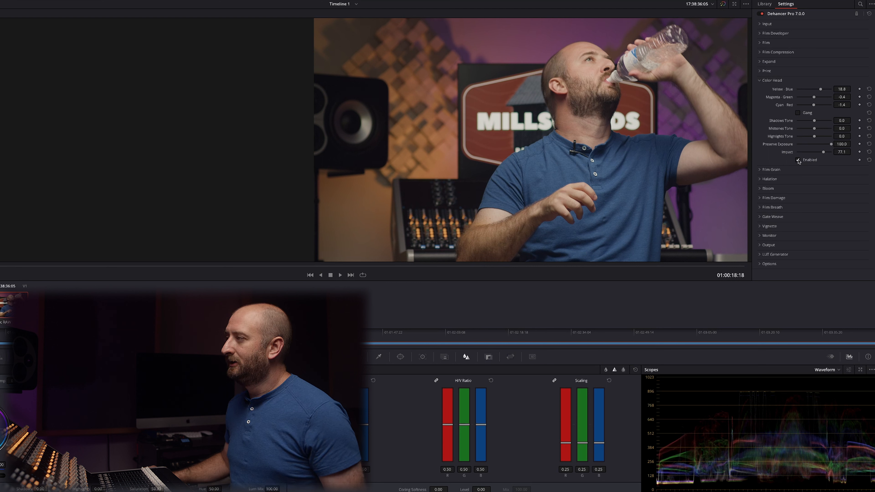
{"action": "left_click", "coordinate": [798, 160]}
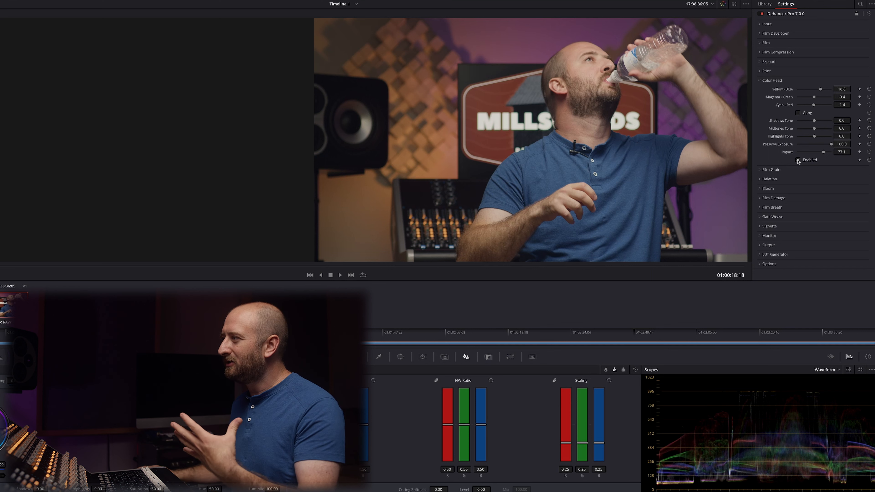
{"action": "mouse_move", "coordinate": [826, 152]}
{"action": "left_mouse_down"}
{"action": "mouse_move", "coordinate": [815, 158]}
{"action": "mouse_move", "coordinate": [825, 157]}
{"action": "left_mouse_up"}
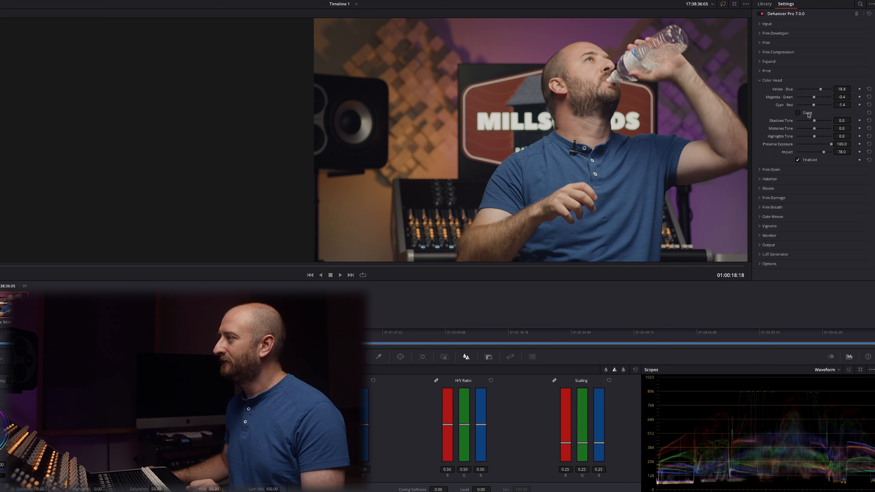
Gang the Color Head color sliders, shift them together to about -24.3, and lower Preserve Exposure to 0.
{"action": "left_click", "coordinate": [798, 113]}
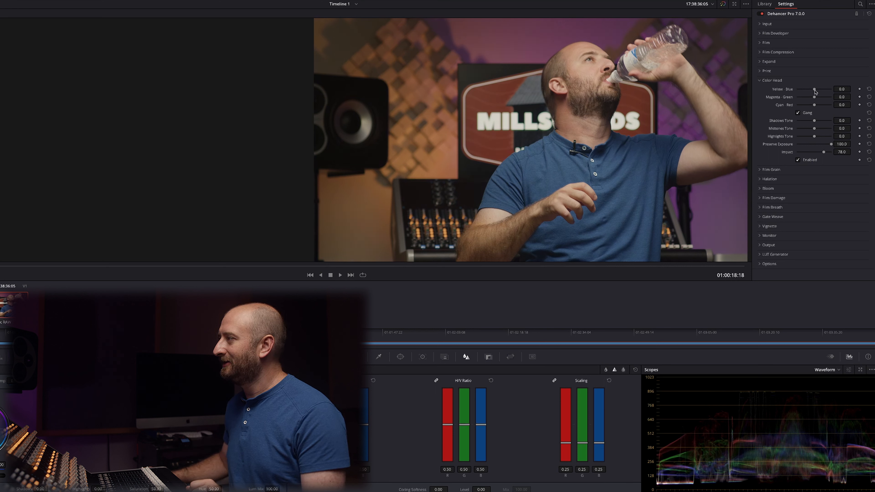
{"action": "left_click_drag", "start_coordinate": [817, 89], "coordinate": [806, 91]}
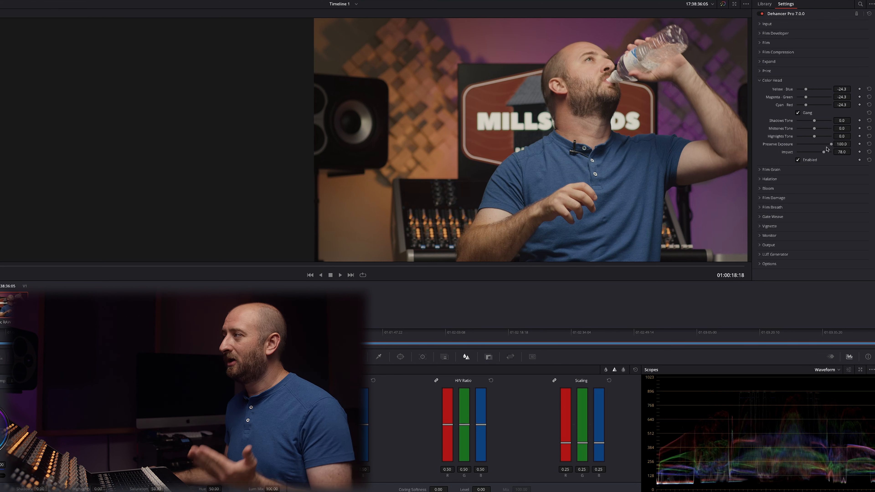
{"action": "left_click_drag", "start_coordinate": [830, 144], "coordinate": [783, 152]}
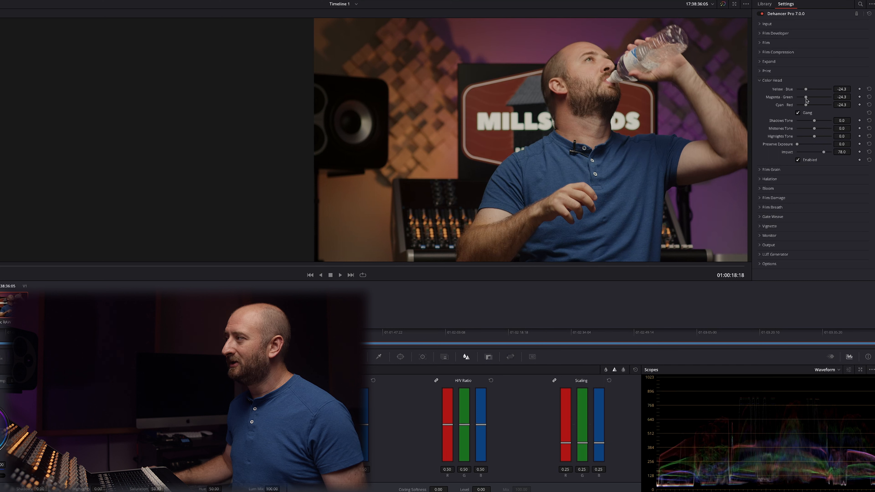
Try the ganged Color Head sliders at about 15.1, reset them, and turn off Gang.
{"action": "mouse_move", "coordinate": [807, 91]}
{"action": "left_mouse_down"}
{"action": "mouse_move", "coordinate": [823, 93]}
{"action": "mouse_move", "coordinate": [806, 98]}
{"action": "mouse_move", "coordinate": [818, 99]}
{"action": "left_mouse_up"}
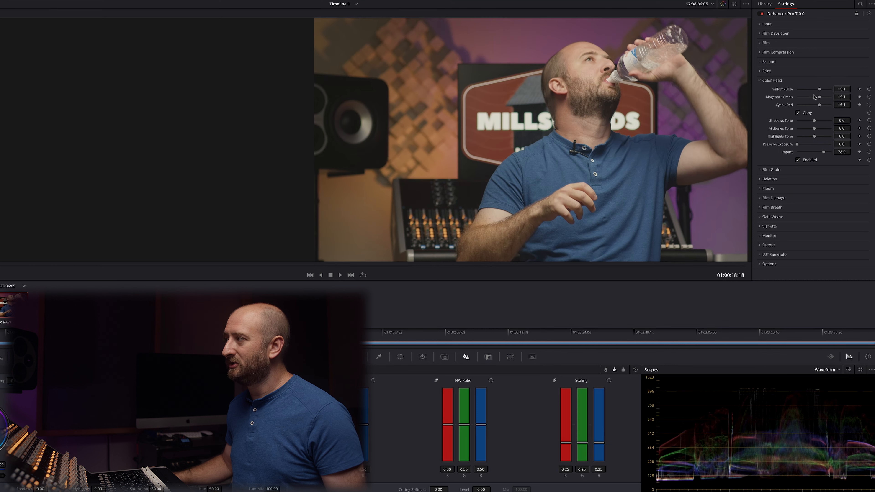
{"action": "double_click", "coordinate": [780, 89]}
{"action": "left_click", "coordinate": [798, 113]}
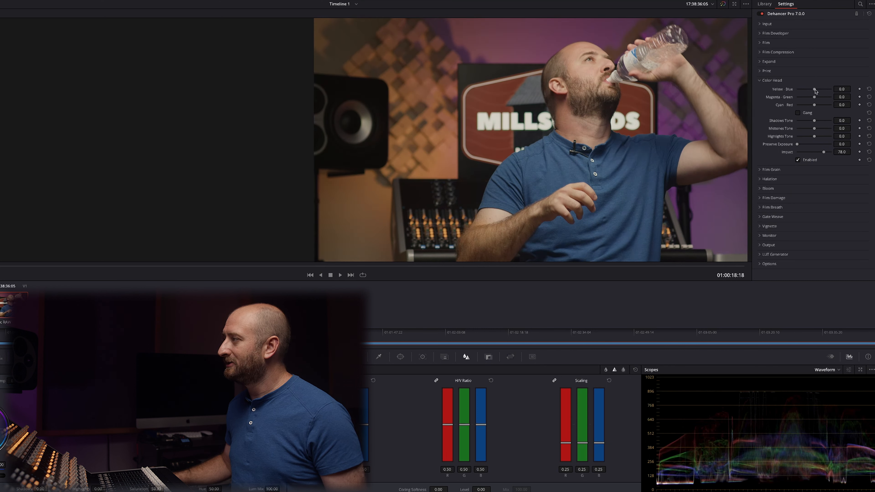
Set Color Head Yellow-Blue to about 11.4, Magenta-Green to -2.3, Cyan-Red to -5.9 and Impact to 100, and compare Color Head off and on.
{"action": "left_click_drag", "start_coordinate": [815, 91], "coordinate": [811, 110]}
{"action": "left_click_drag", "start_coordinate": [824, 152], "coordinate": [832, 152]}
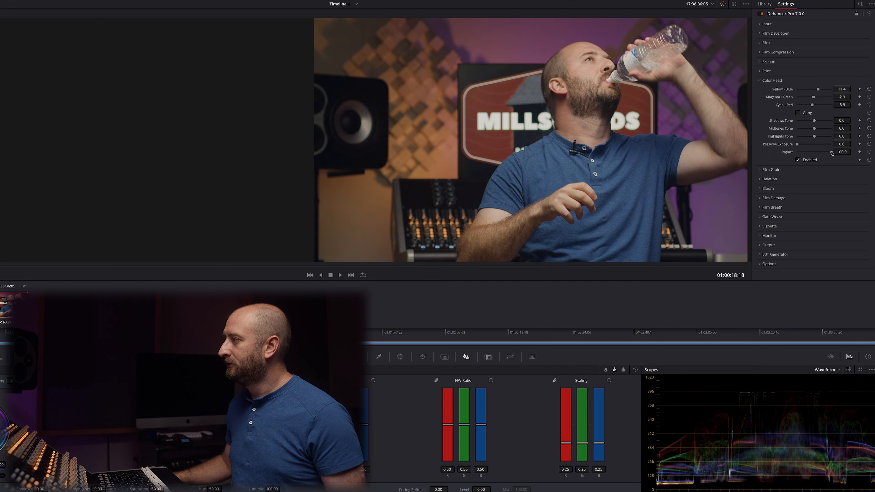
{"action": "left_click", "coordinate": [798, 160]}
{"action": "left_click", "coordinate": [797, 160]}
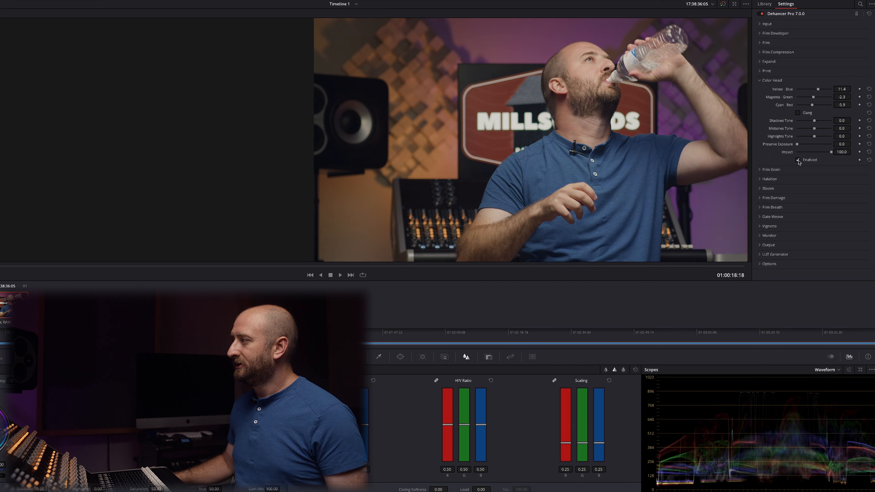
{"action": "left_click", "coordinate": [797, 161]}
{"action": "left_click", "coordinate": [798, 160]}
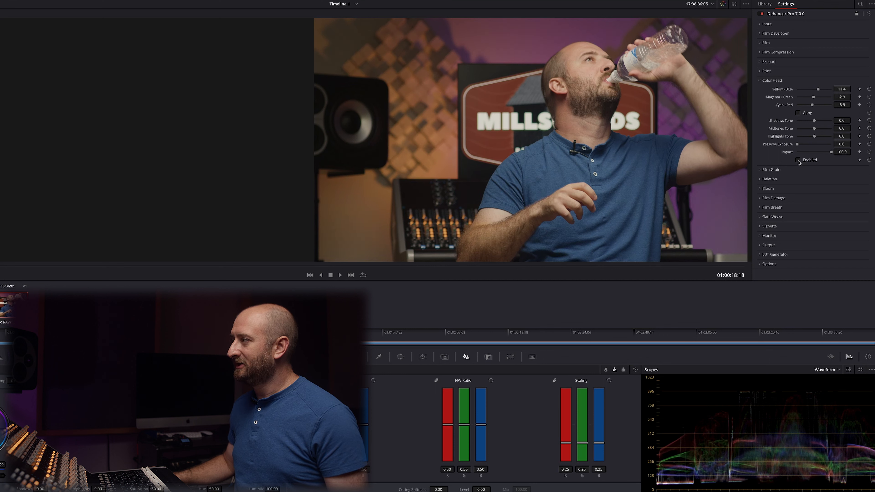
{"action": "left_click", "coordinate": [798, 161]}
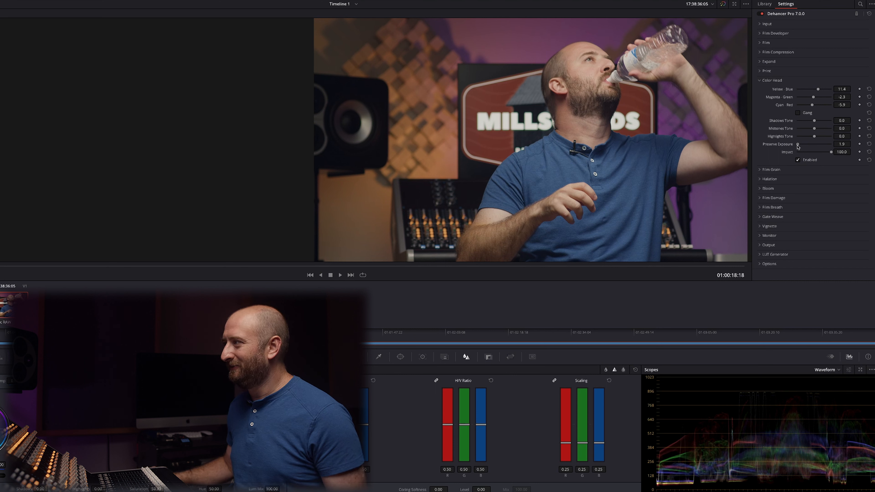
Raise the Color Head Preserve Exposure to 100, and pull it partway back down.
{"action": "left_click_drag", "start_coordinate": [798, 145], "coordinate": [849, 149]}
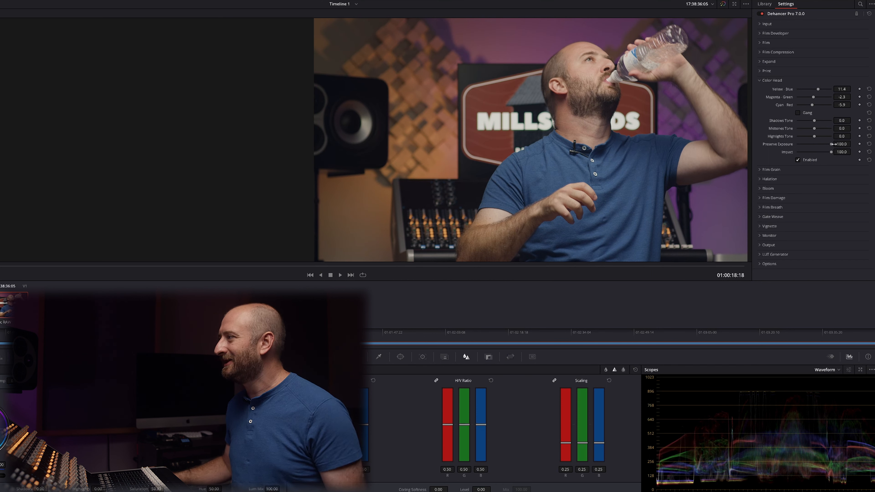
{"action": "mouse_move", "coordinate": [830, 144]}
{"action": "left_mouse_down"}
{"action": "mouse_move", "coordinate": [814, 153]}
{"action": "mouse_move", "coordinate": [819, 145]}
{"action": "left_mouse_up"}
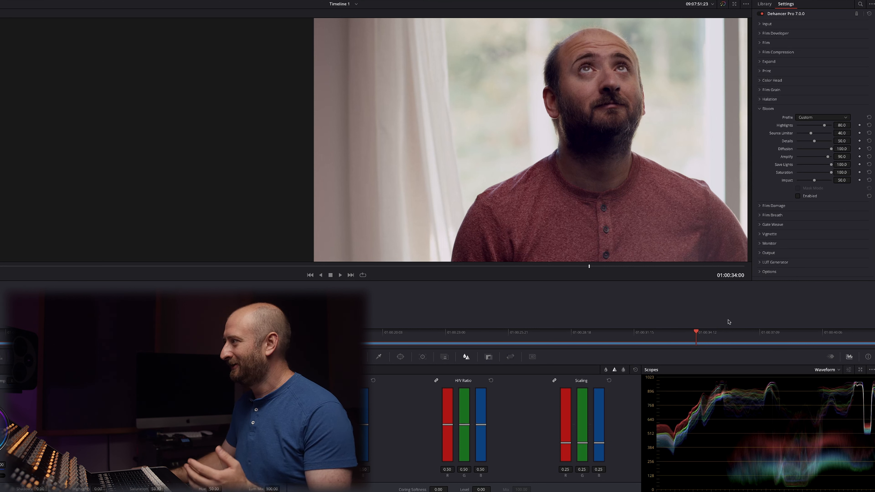
Enable Bloom on the window portrait clip and compare the image with Bloom off and on.
{"action": "left_click", "coordinate": [799, 197]}
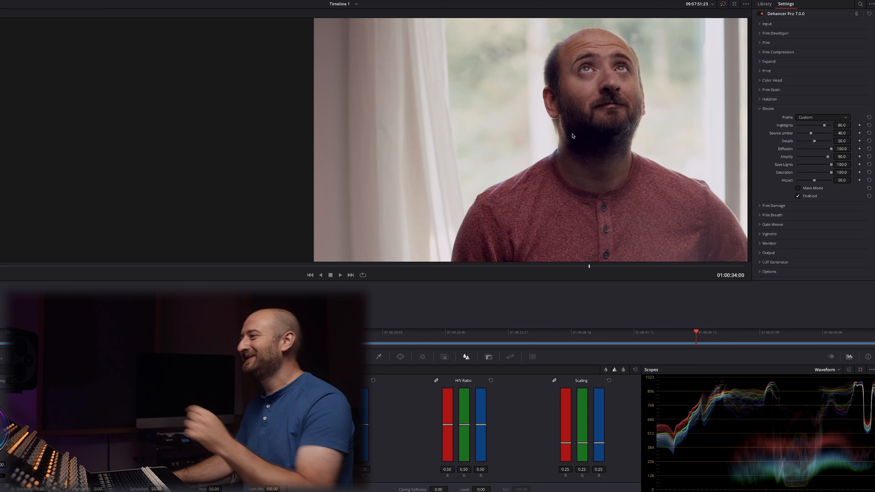
{"action": "left_click", "coordinate": [798, 197]}
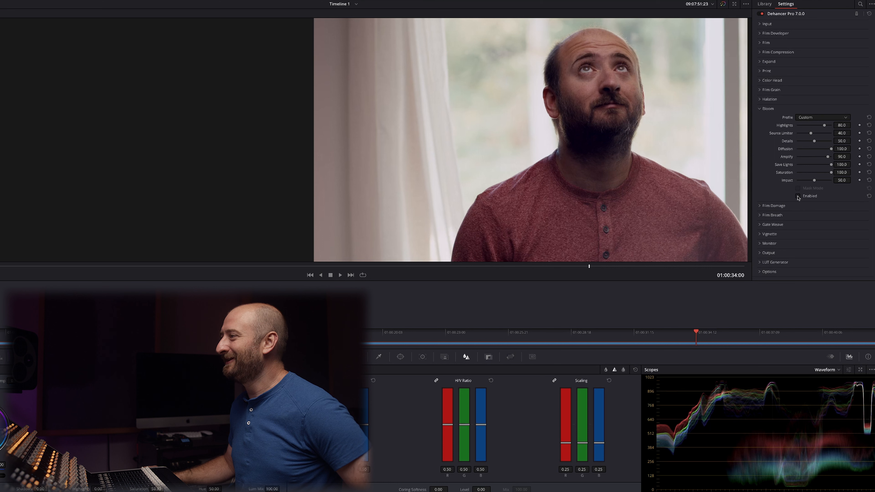
{"action": "left_click", "coordinate": [797, 196]}
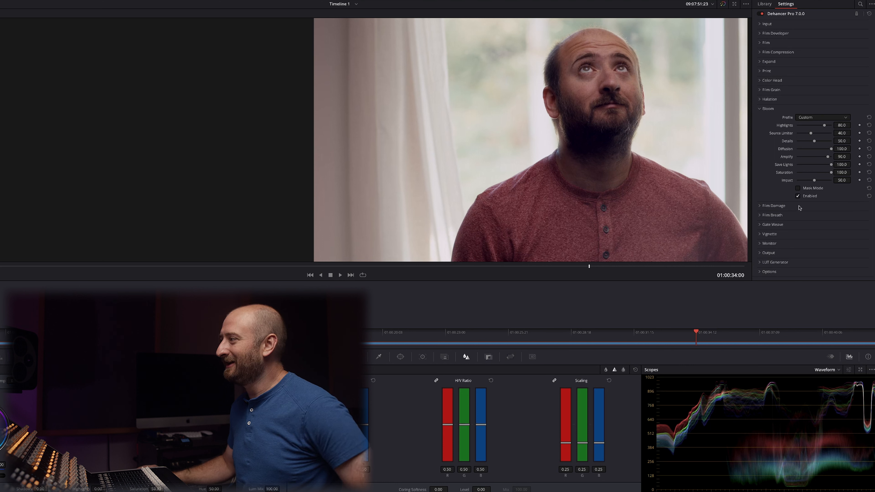
{"action": "left_click", "coordinate": [798, 196]}
{"action": "left_click", "coordinate": [798, 197]}
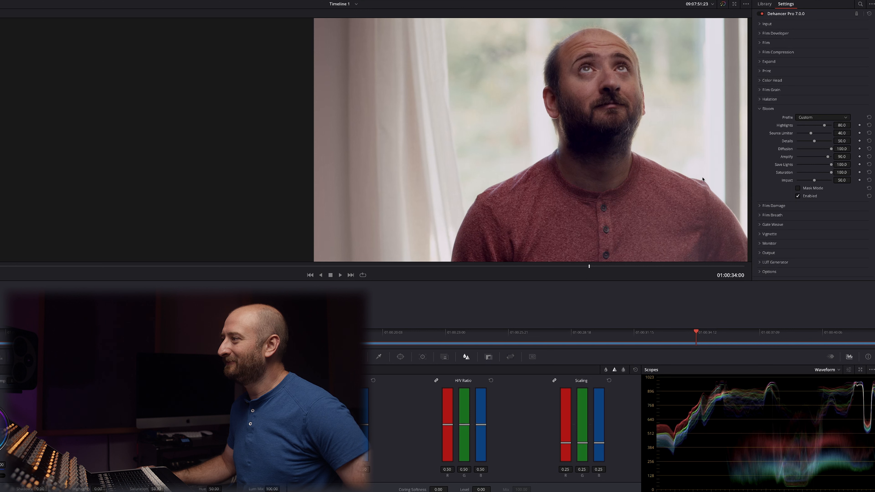
{"action": "left_click", "coordinate": [798, 196]}
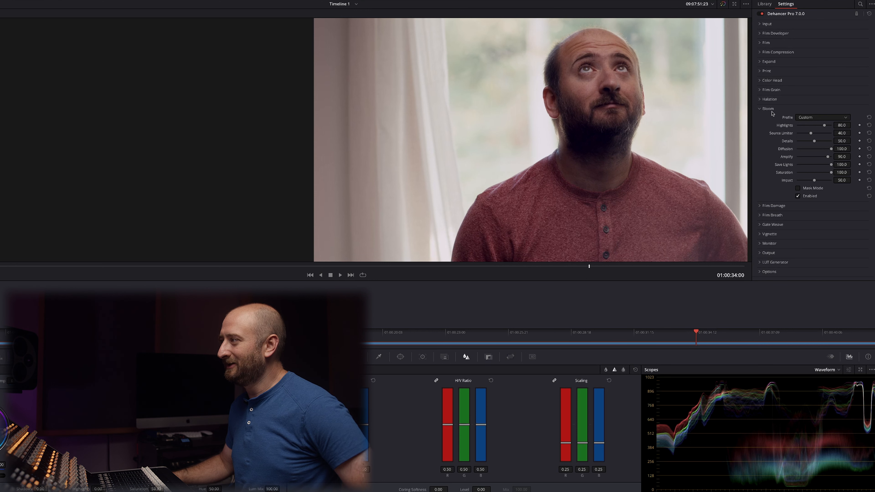
Raise the Bloom Impact to 100 in Mask Mode, and compare the unmasked image with Bloom off and on.
{"action": "left_click", "coordinate": [797, 188]}
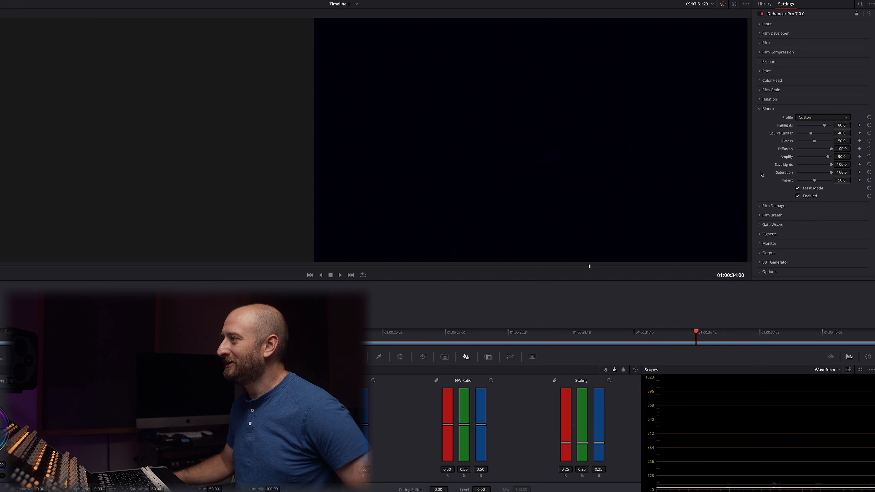
{"action": "left_click_drag", "start_coordinate": [814, 180], "coordinate": [831, 181]}
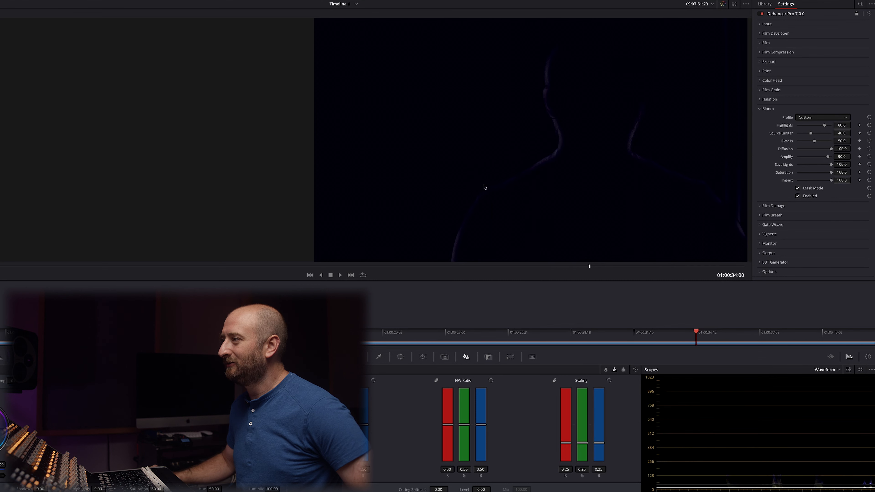
{"action": "left_click", "coordinate": [798, 188]}
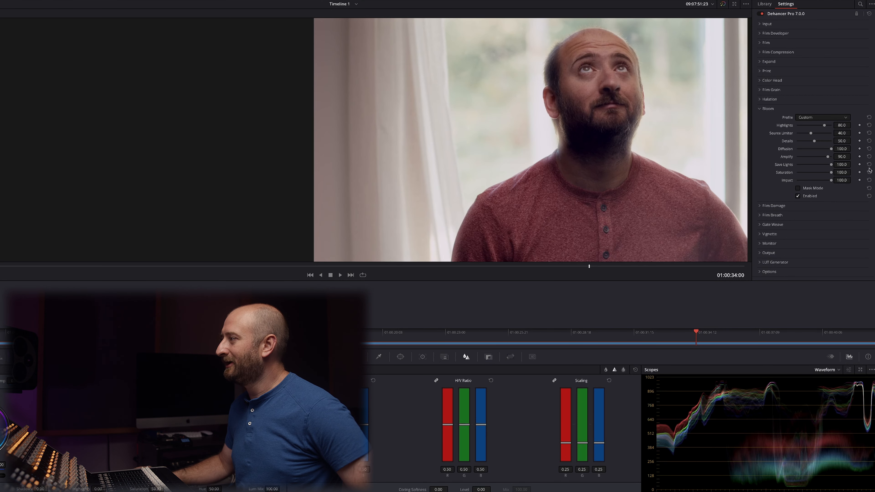
{"action": "left_click", "coordinate": [798, 195]}
{"action": "left_click", "coordinate": [798, 195]}
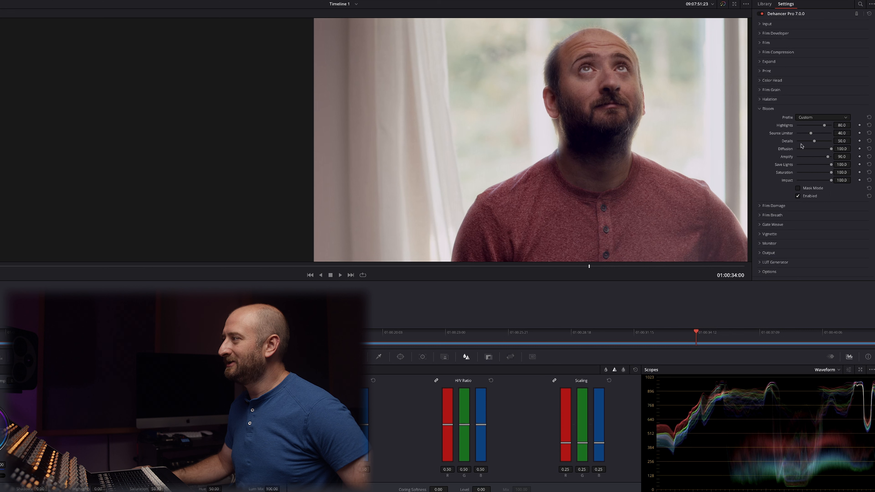
Try the 8 mm / Super 8 Bloom profile, compare Bloom off and on, and switch the profile to 65 mm / 70 mm.
{"action": "left_click", "coordinate": [810, 117]}
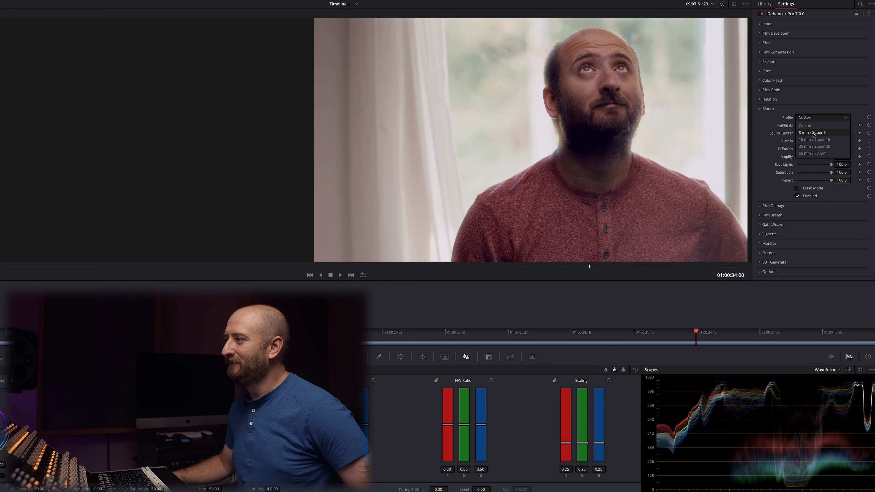
{"action": "left_click", "coordinate": [812, 132]}
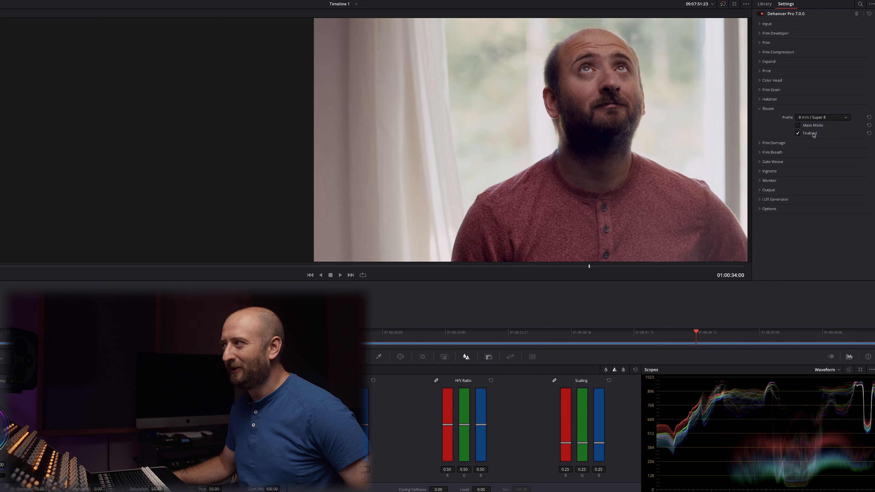
{"action": "left_click", "coordinate": [797, 133]}
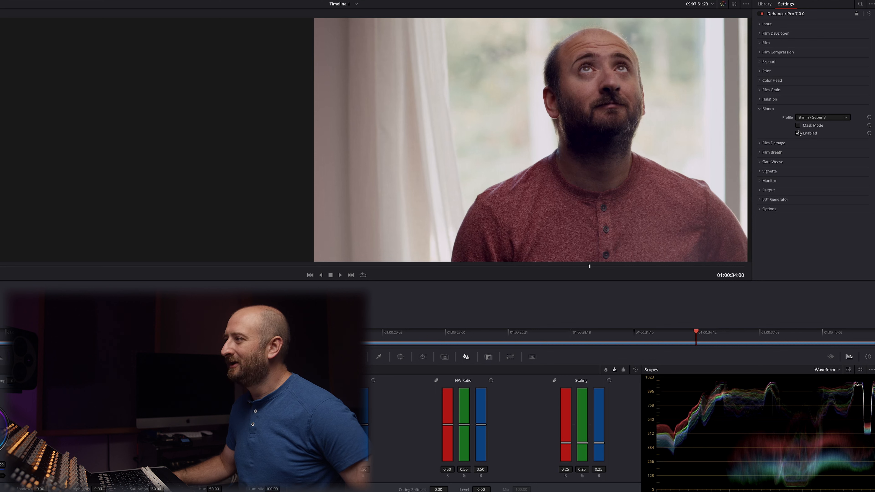
{"action": "left_click", "coordinate": [822, 117]}
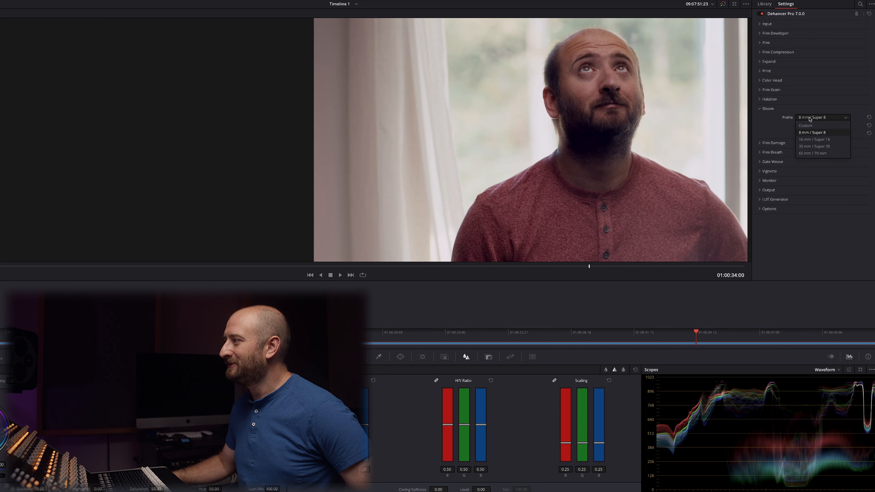
{"action": "left_click", "coordinate": [814, 154]}
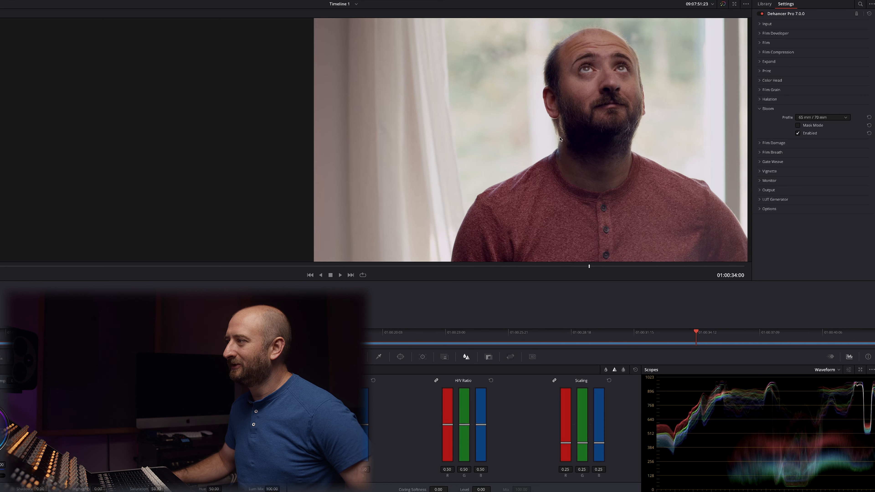
Inspect the 65 mm / 70 mm Bloom in Mask Mode, using the Custom profile with Impact raised to 100.
{"action": "left_click", "coordinate": [797, 126]}
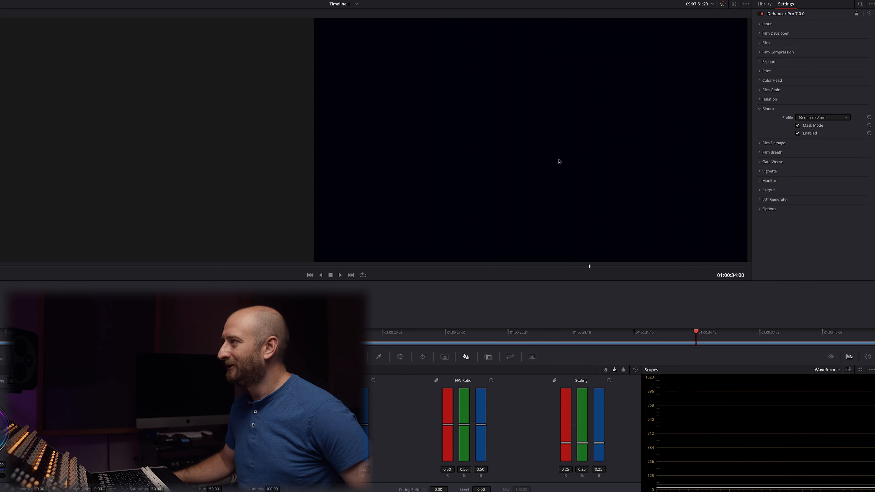
{"action": "left_click", "coordinate": [820, 117]}
{"action": "left_click", "coordinate": [807, 153]}
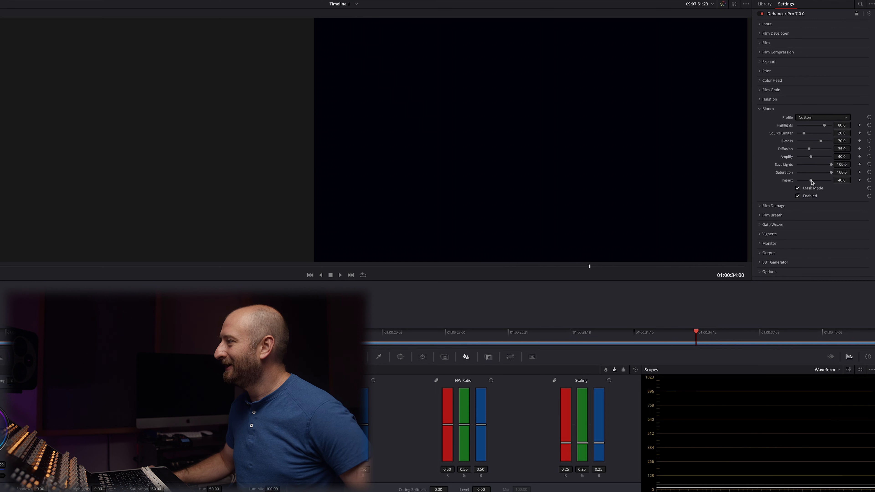
{"action": "left_click_drag", "start_coordinate": [811, 180], "coordinate": [844, 181]}
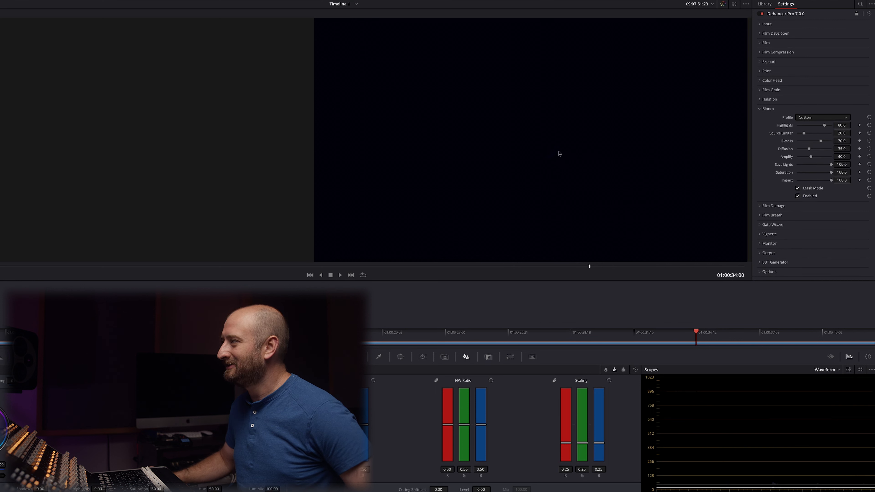
{"action": "left_click", "coordinate": [798, 189]}
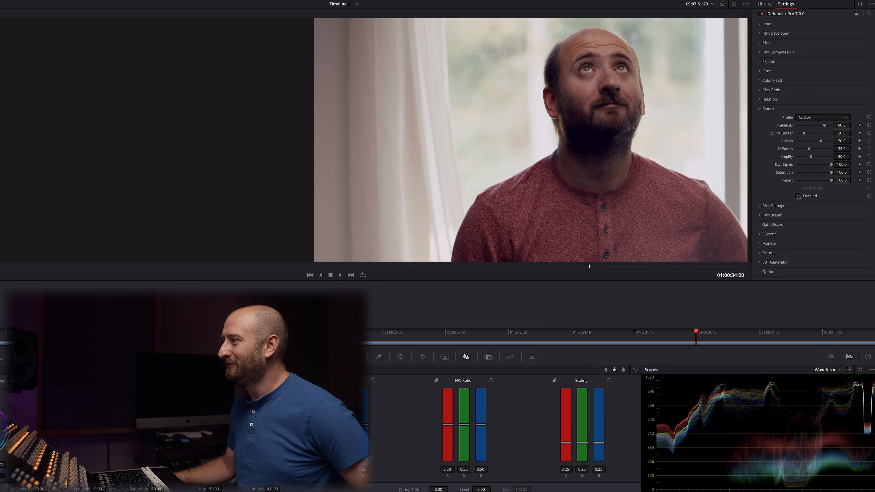
Load the 8 mm / Super 8 Bloom profile, switch it to Custom, and reduce Impact to about 66.9 and slightly below.
{"action": "left_click", "coordinate": [819, 115]}
{"action": "left_click", "coordinate": [809, 132]}
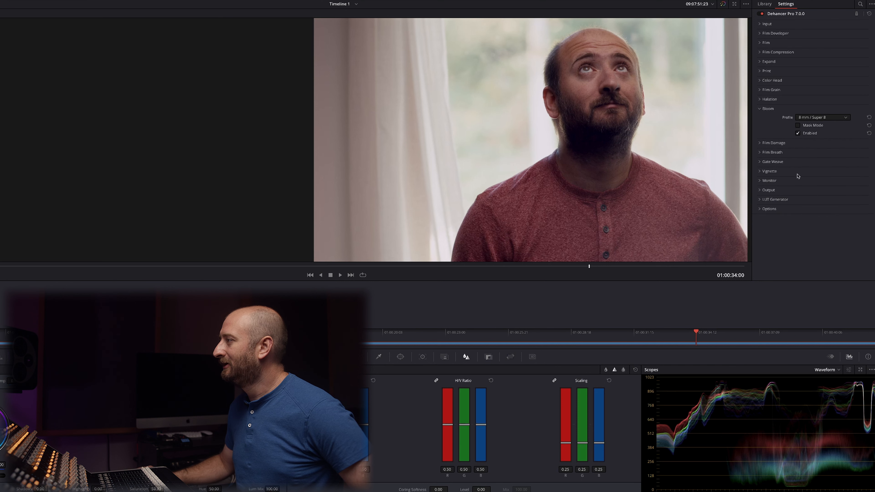
{"action": "left_click", "coordinate": [798, 126]}
{"action": "left_click", "coordinate": [798, 126]}
{"action": "left_click", "coordinate": [807, 117]}
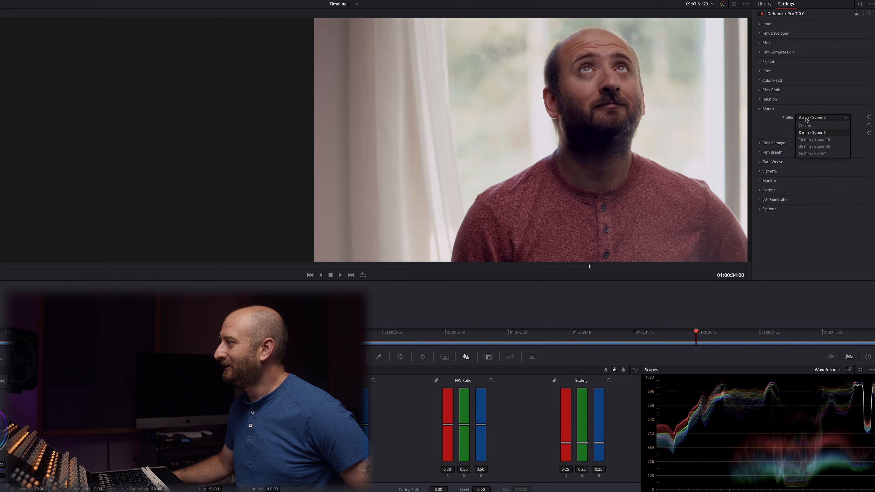
{"action": "left_click", "coordinate": [806, 126]}
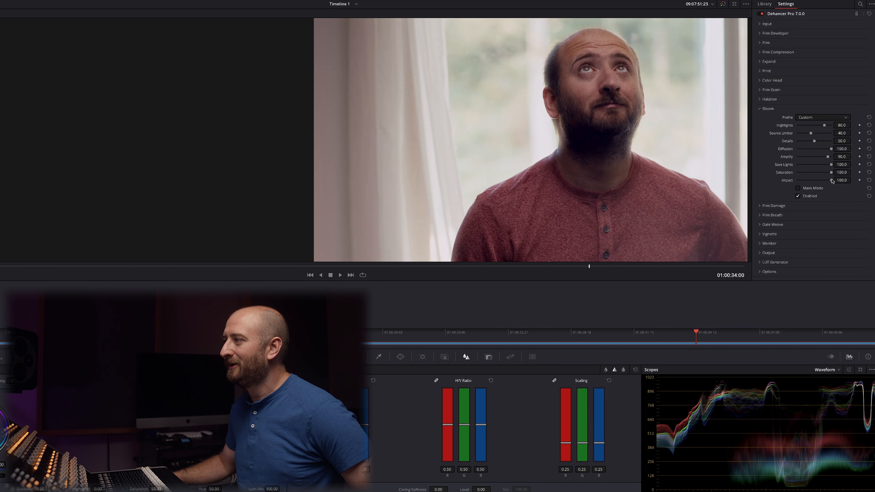
{"action": "mouse_move", "coordinate": [815, 181]}
{"action": "left_mouse_down"}
{"action": "mouse_move", "coordinate": [806, 181]}
{"action": "mouse_move", "coordinate": [820, 181]}
{"action": "left_mouse_up"}
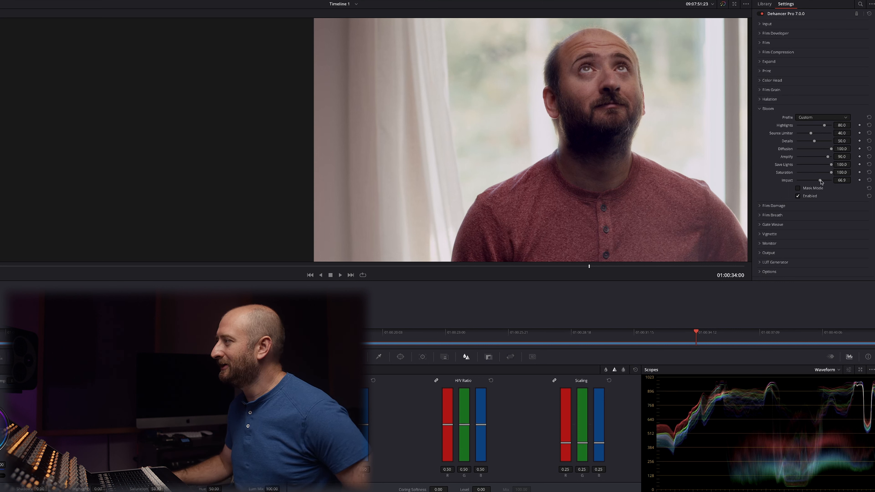
{"action": "mouse_move", "coordinate": [819, 180]}
{"action": "left_mouse_down"}
{"action": "mouse_move", "coordinate": [830, 181]}
{"action": "mouse_move", "coordinate": [817, 189]}
{"action": "left_mouse_up"}
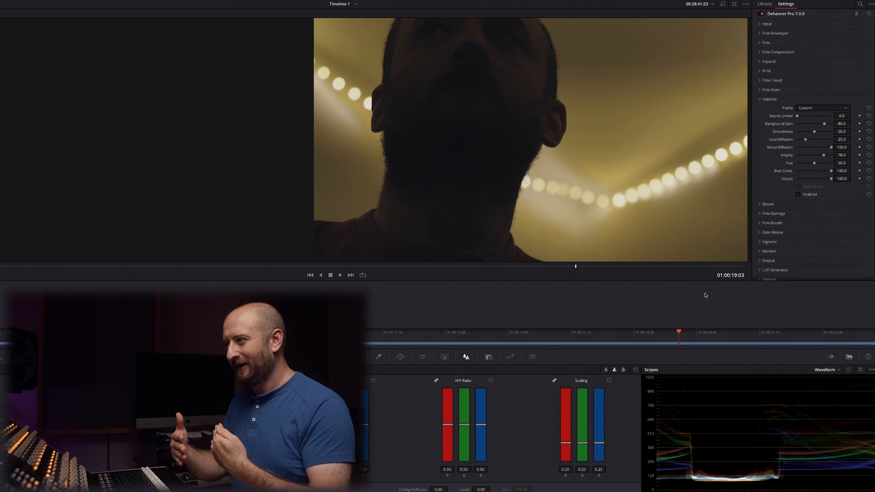
Enable Halation on the string-lights clip, inspect its mask, and compare the unmasked image with Halation off and on.
{"action": "left_click", "coordinate": [797, 194]}
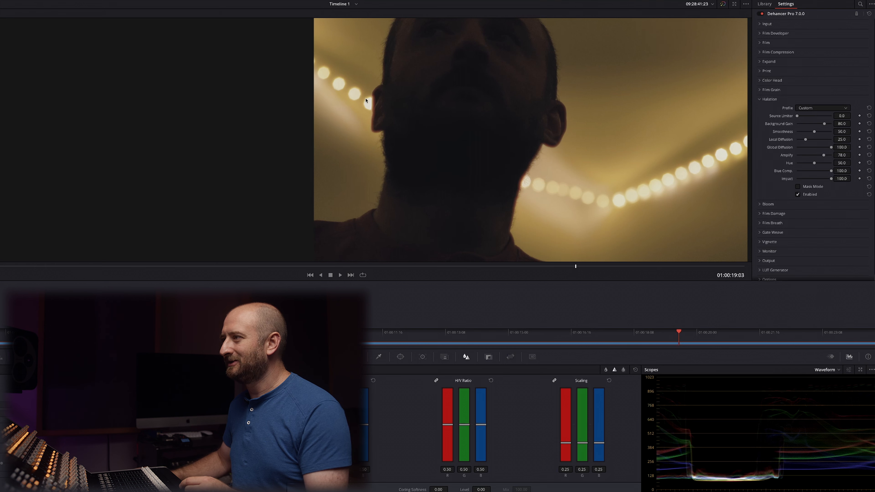
{"action": "left_click", "coordinate": [798, 195]}
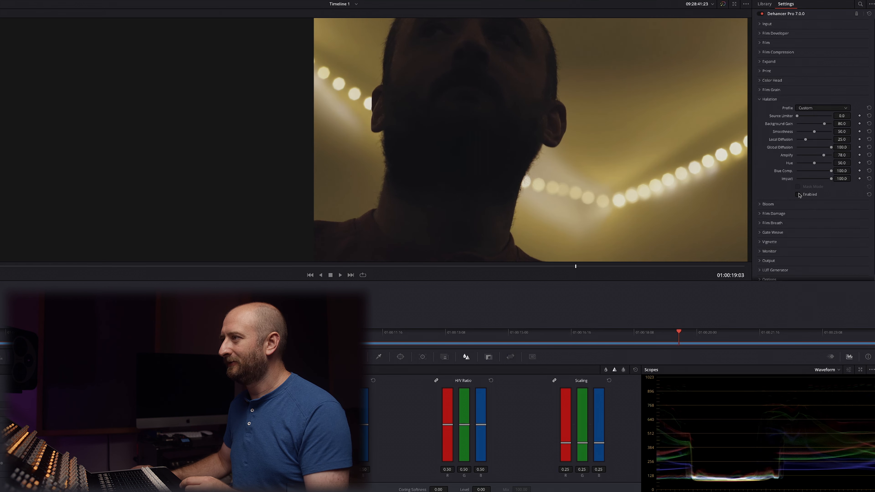
{"action": "left_click", "coordinate": [798, 194]}
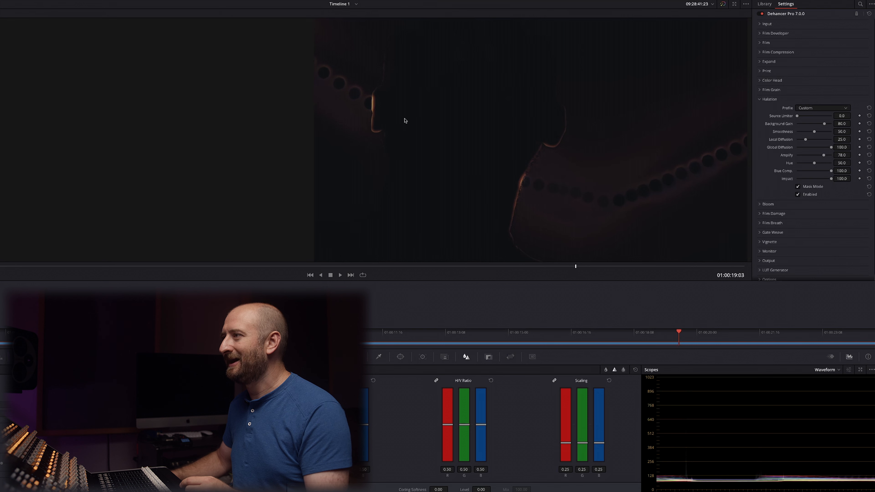
{"action": "left_click", "coordinate": [797, 195]}
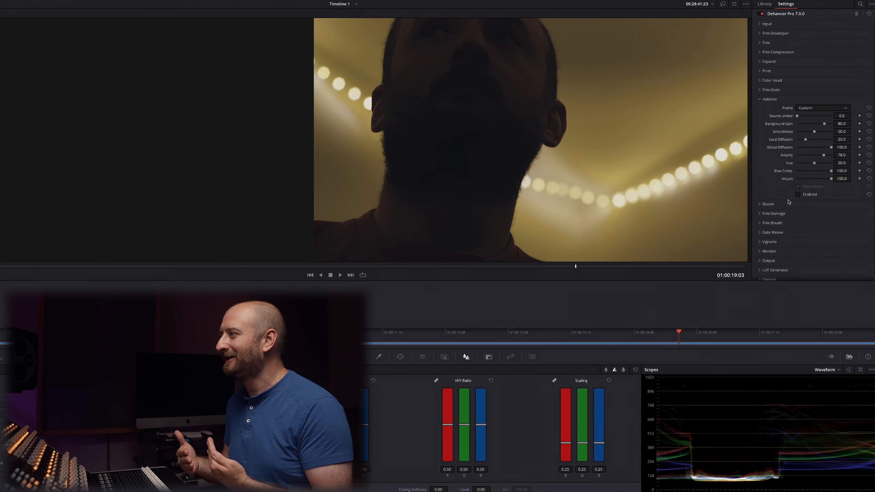
{"action": "left_click", "coordinate": [798, 187]}
{"action": "left_click", "coordinate": [798, 187]}
{"action": "left_click", "coordinate": [798, 195]}
{"action": "left_click", "coordinate": [798, 195]}
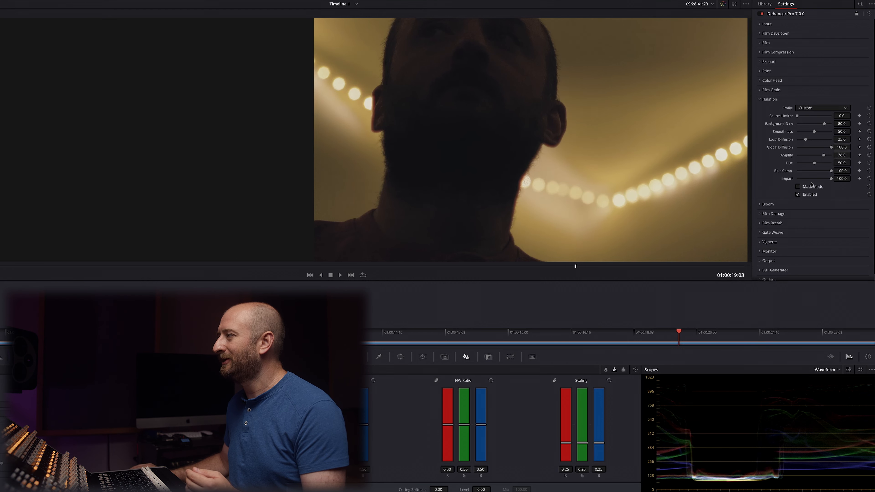
Lower the Halation Impact to 23.9 in Mask Mode, and return to the normal image.
{"action": "left_click", "coordinate": [798, 187]}
{"action": "left_click_drag", "start_coordinate": [831, 179], "coordinate": [805, 182]}
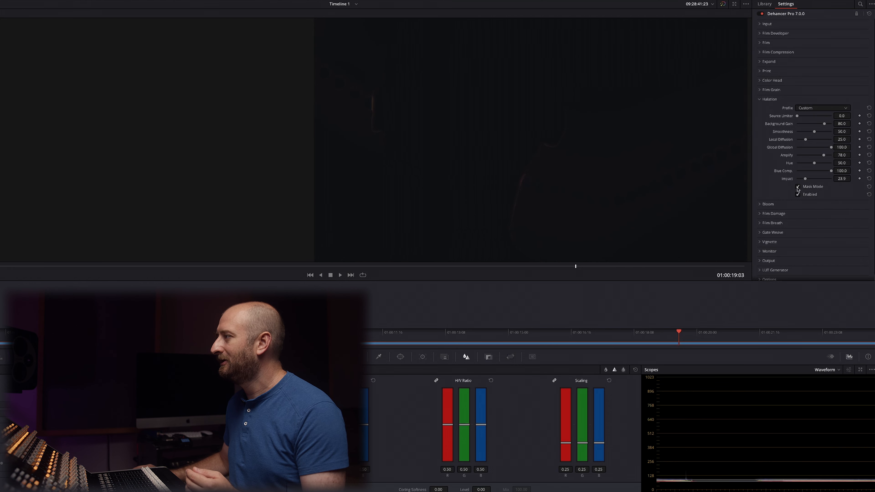
{"action": "left_click", "coordinate": [798, 188]}
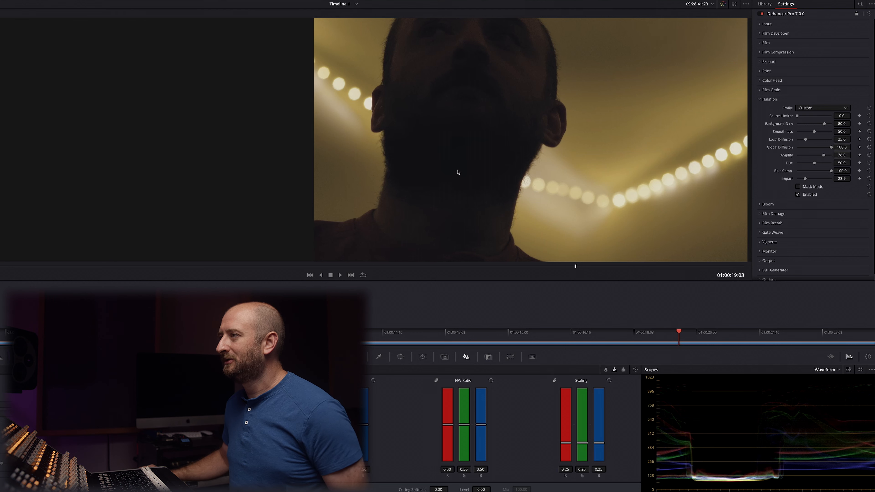
Play the clip briefly, return to 01:00:20:22, and turn Halation off to compare the image.
{"action": "key", "text": "space"}
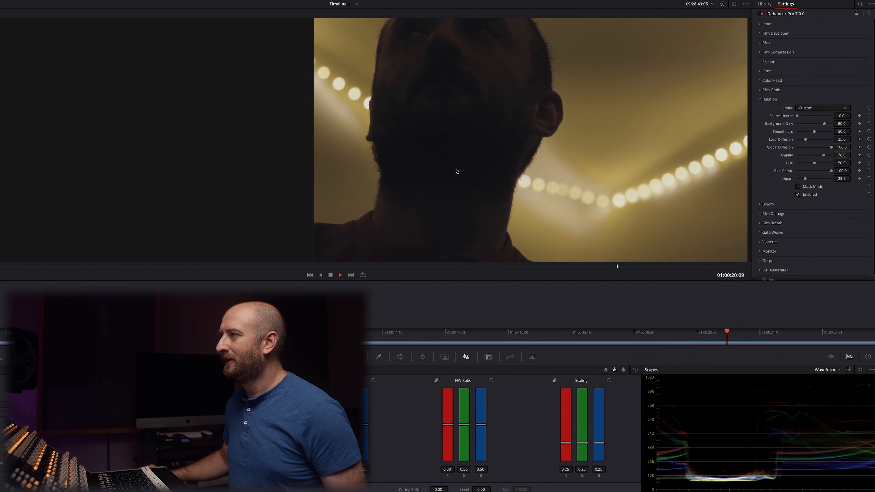
{"action": "key", "text": "space"}
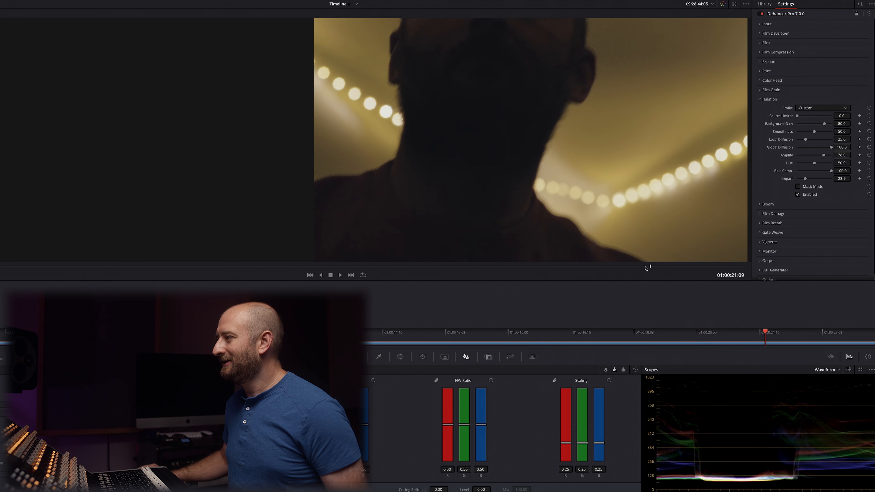
{"action": "left_click_drag", "start_coordinate": [649, 268], "coordinate": [635, 268]}
{"action": "left_click", "coordinate": [798, 195]}
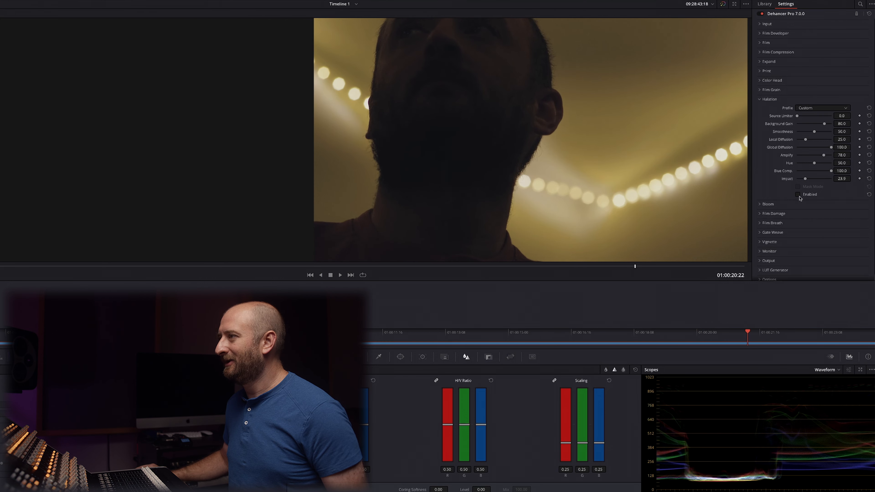
Turn Halation back on for the string-lights clip and review its available film-format profiles.
{"action": "left_click", "coordinate": [798, 195]}
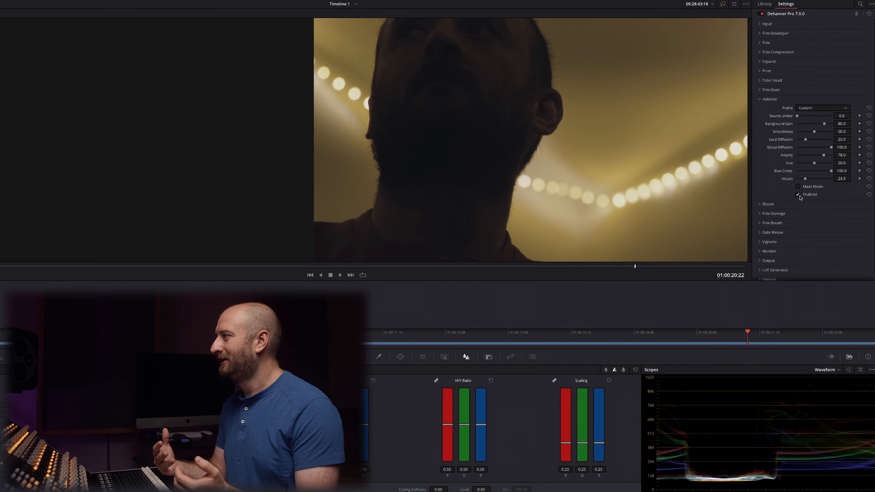
{"action": "left_click", "coordinate": [815, 109]}
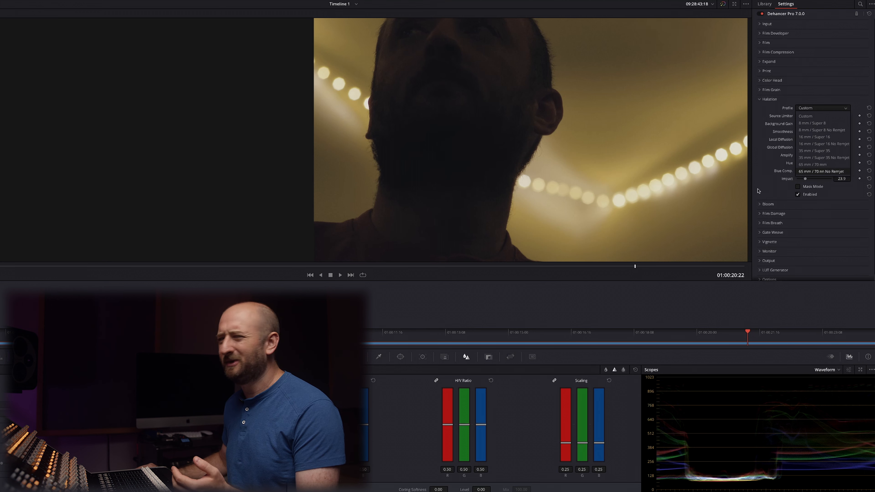
{"action": "left_click", "coordinate": [763, 192]}
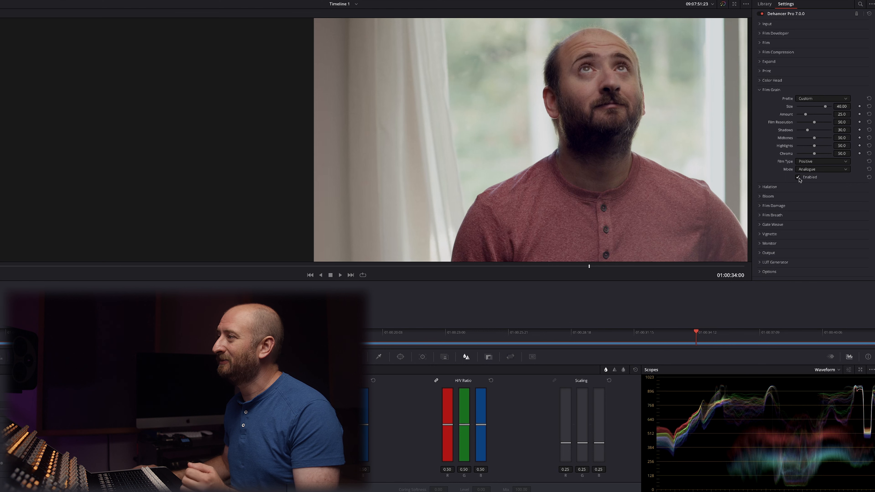
Inspect the Film Grain up close on the window clip, try the 8 mm ISO 50 profile, and select 65 mm ISO 50.
{"action": "scroll", "coordinate": [627, 132], "scroll_direction": "left", "scroll_amount": 2}
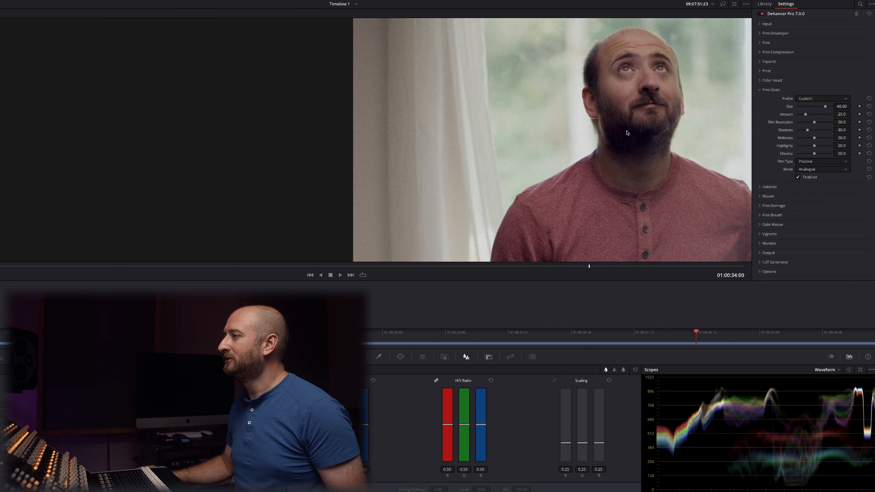
{"action": "scroll", "coordinate": [627, 132], "scroll_direction": "down", "scroll_amount": 2}
{"action": "scroll", "coordinate": [626, 132], "scroll_direction": "right", "scroll_amount": 3}
{"action": "scroll", "coordinate": [626, 131], "scroll_direction": "up", "scroll_amount": 1}
{"action": "scroll", "coordinate": [551, 122], "scroll_direction": "up", "scroll_amount": 5}
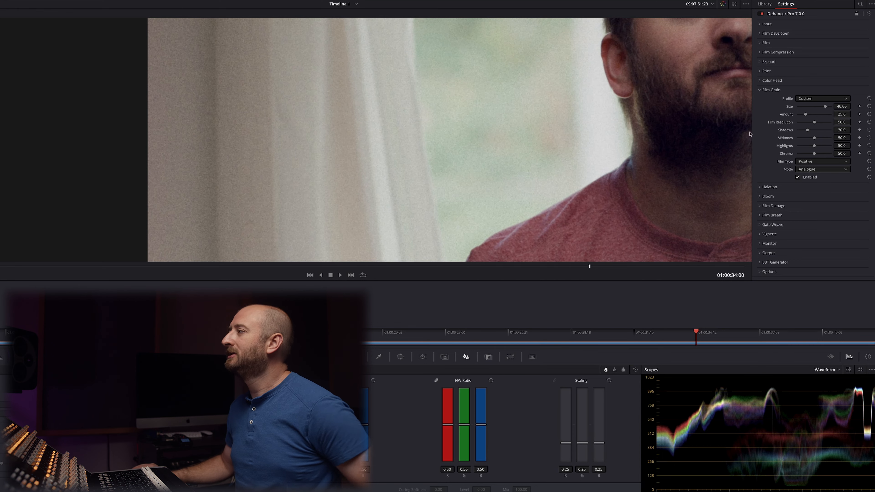
{"action": "left_click", "coordinate": [818, 98]}
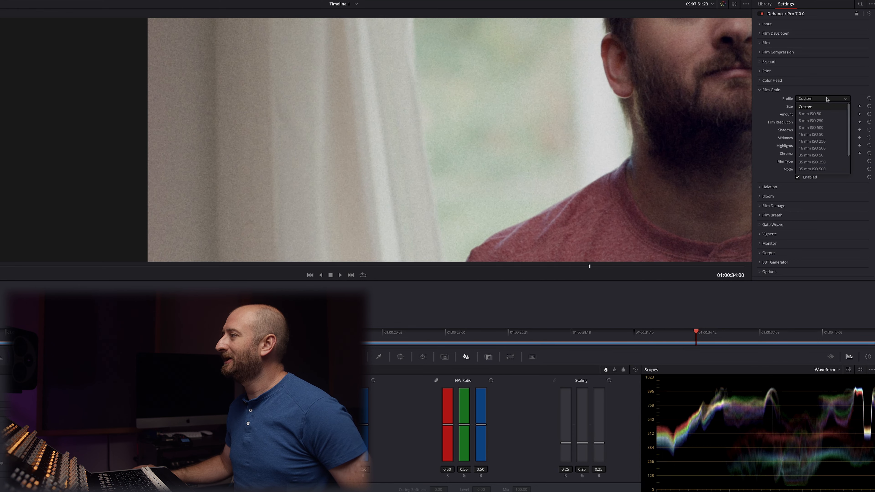
{"action": "left_click", "coordinate": [819, 116]}
{"action": "left_click", "coordinate": [818, 100]}
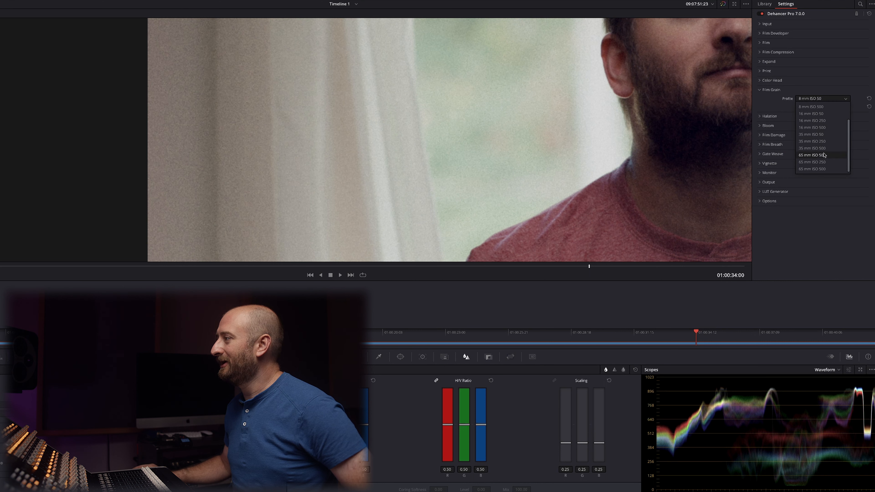
{"action": "left_click", "coordinate": [825, 156]}
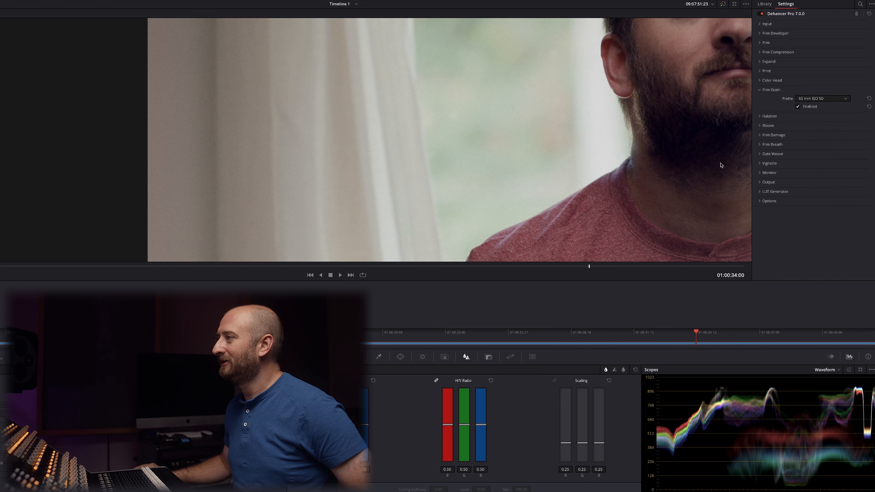
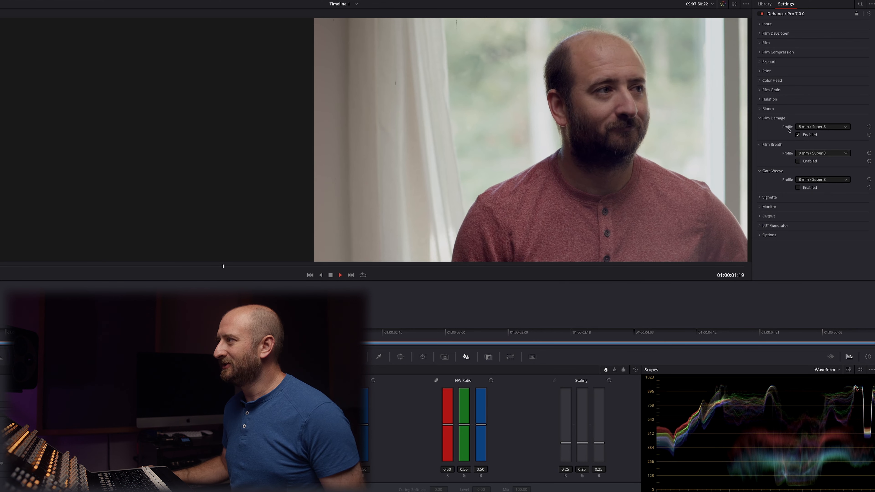
Switch the Film Damage profile to Custom and examine its dust, hair and scratch settings.
{"action": "left_click", "coordinate": [813, 128]}
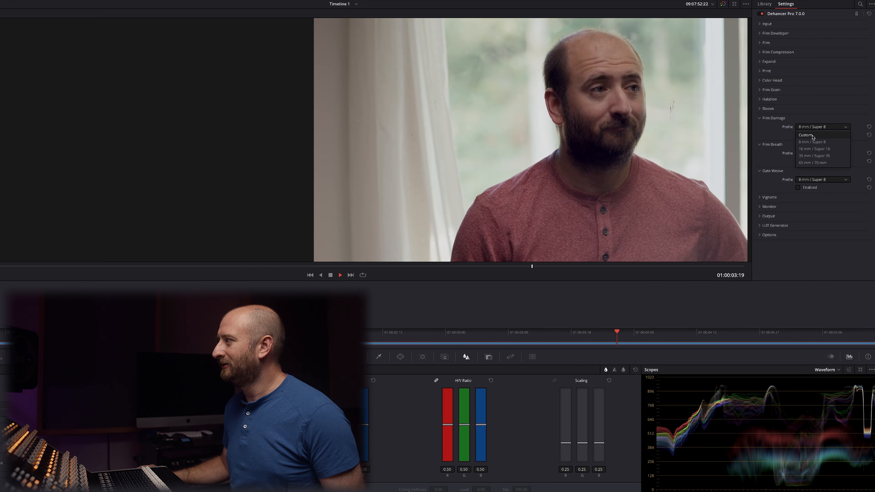
{"action": "left_click", "coordinate": [806, 135]}
{"action": "scroll", "coordinate": [762, 143], "scroll_direction": "down", "scroll_amount": 2}
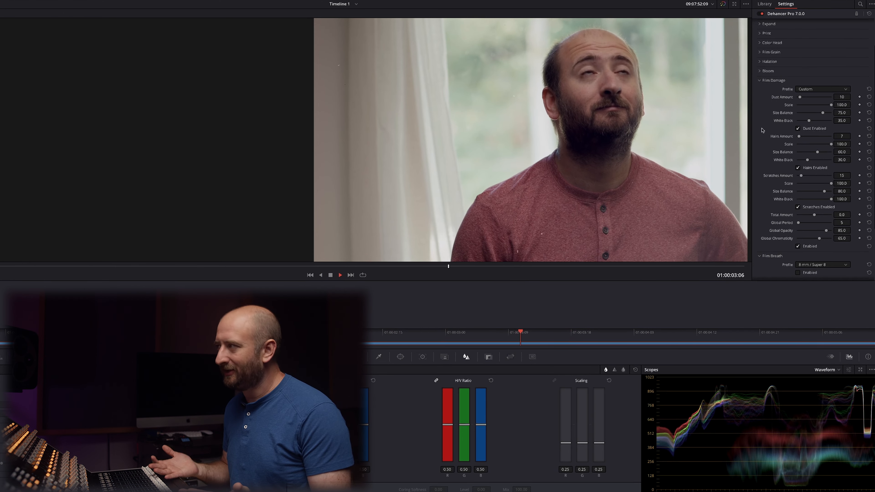
Load the 65 mm / 70 mm Film Damage profile, compare the image with the effect off, and collapse its settings.
{"action": "left_click", "coordinate": [819, 89]}
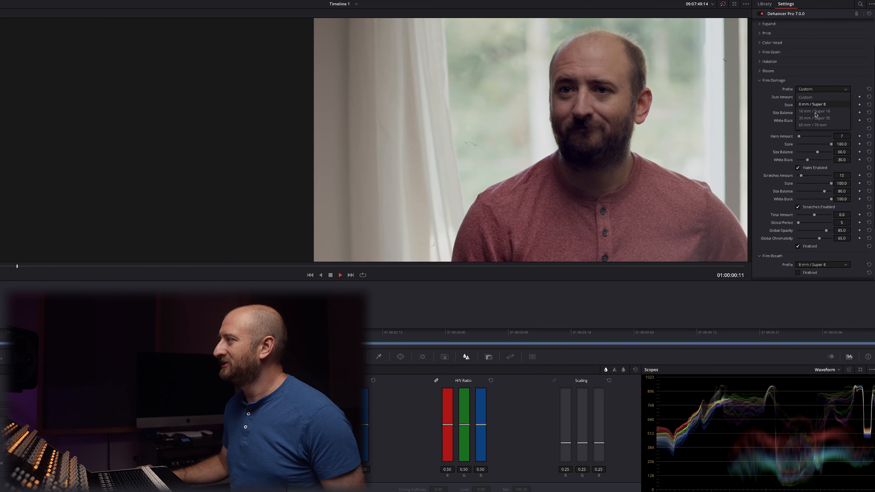
{"action": "left_click", "coordinate": [817, 126]}
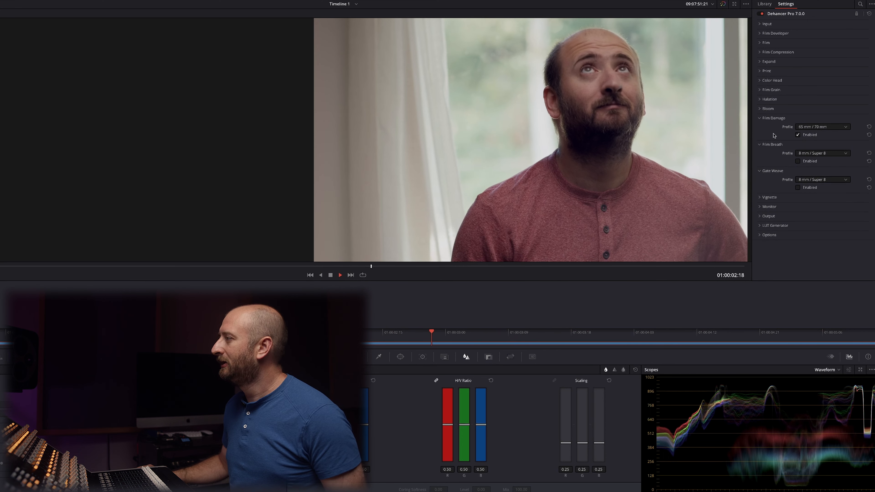
{"action": "left_click", "coordinate": [798, 135]}
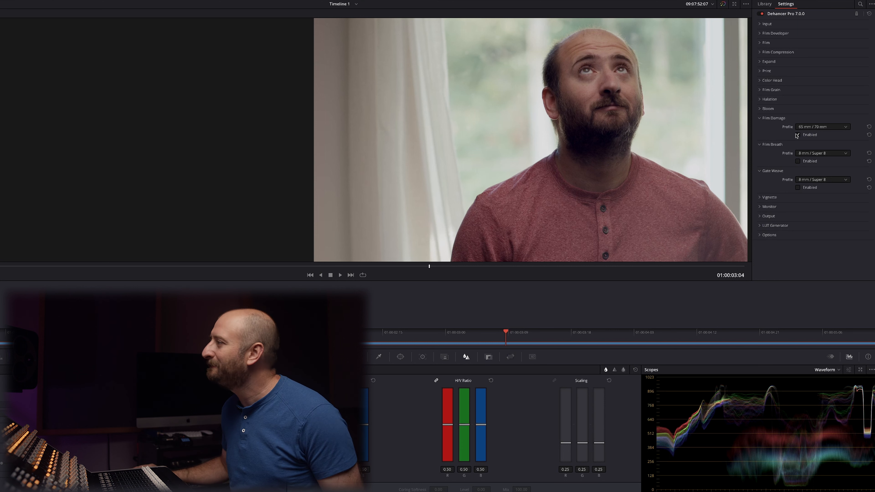
{"action": "left_click", "coordinate": [797, 134]}
{"action": "left_click", "coordinate": [776, 117]}
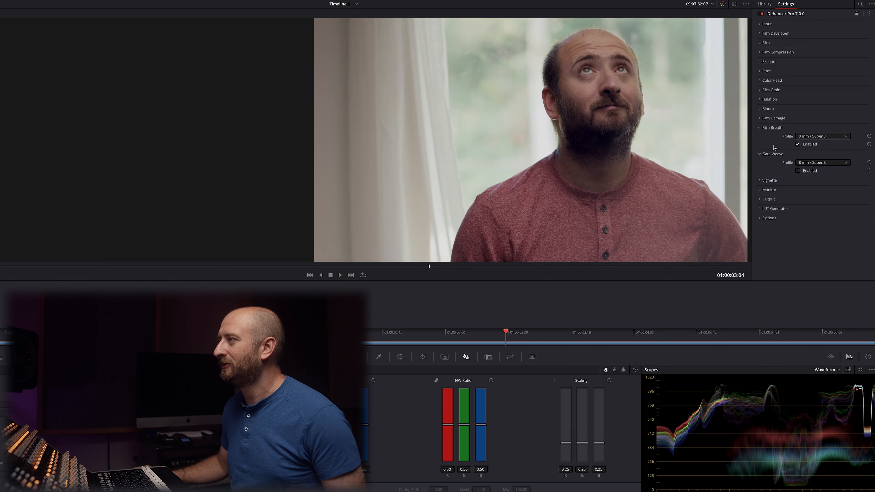
Play the window clip and compare the 8 mm / Super 8 Film Breath effect off and on.
{"action": "key", "text": "space"}
{"action": "left_click", "coordinate": [797, 145]}
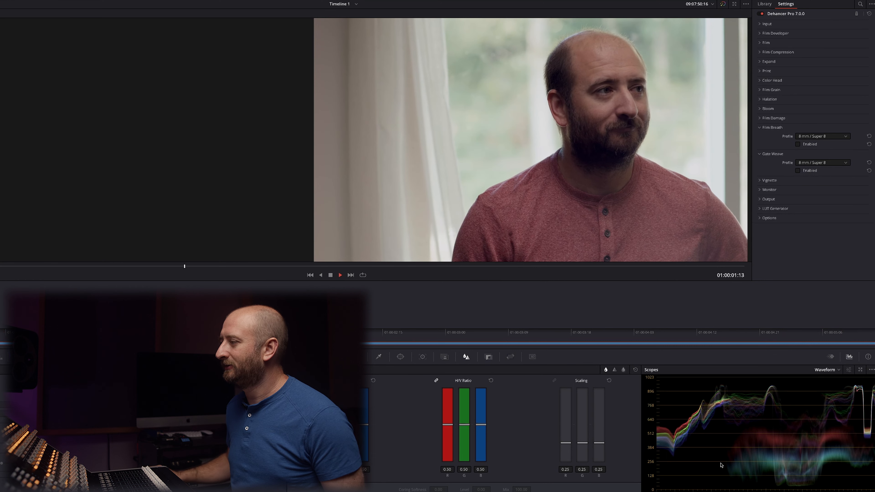
{"action": "left_click", "coordinate": [798, 144]}
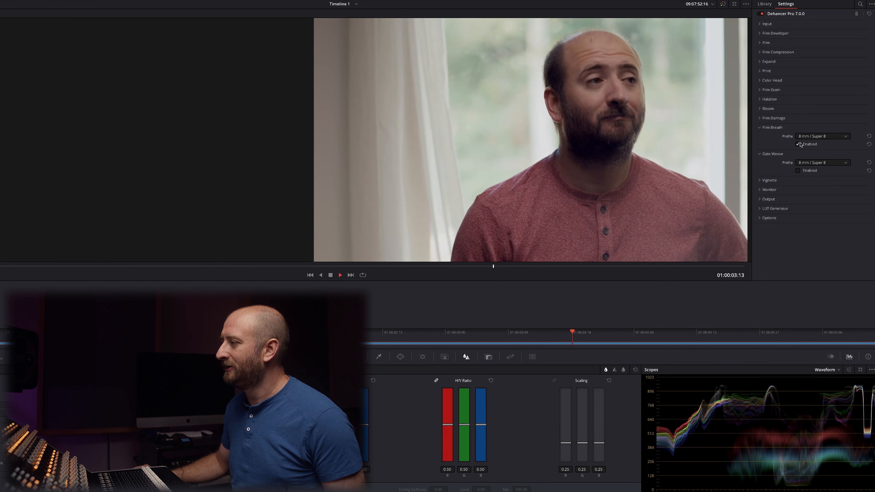
{"action": "left_click", "coordinate": [798, 144]}
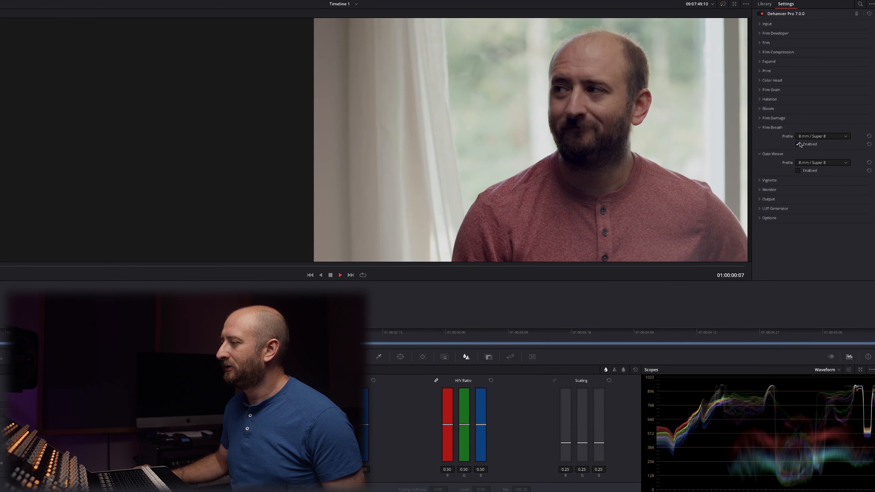
{"action": "key", "text": "space"}
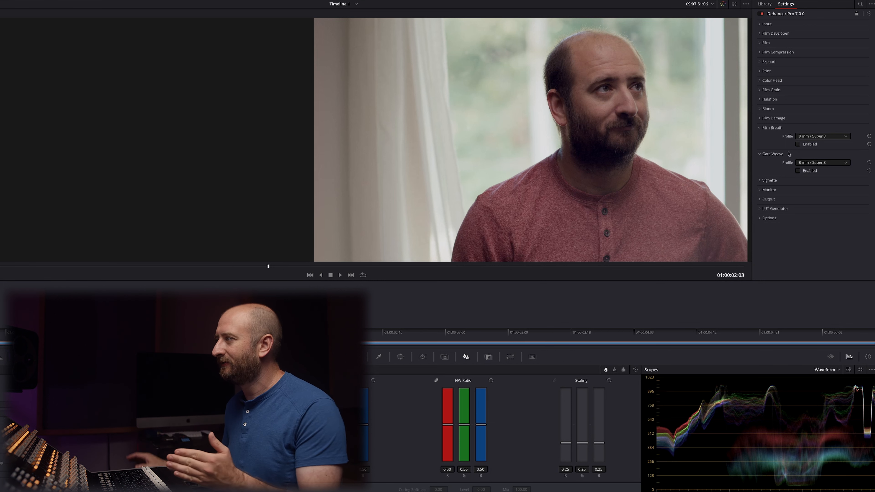
{"action": "key", "text": "space"}
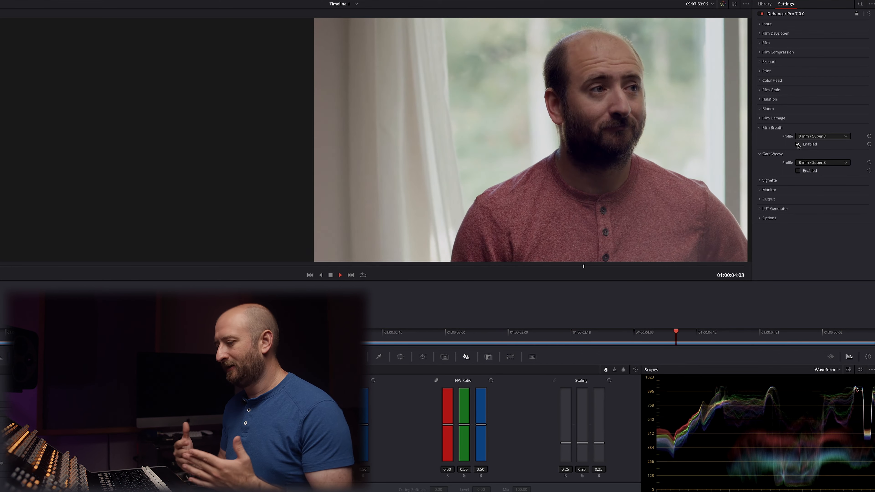
{"action": "key", "text": "space"}
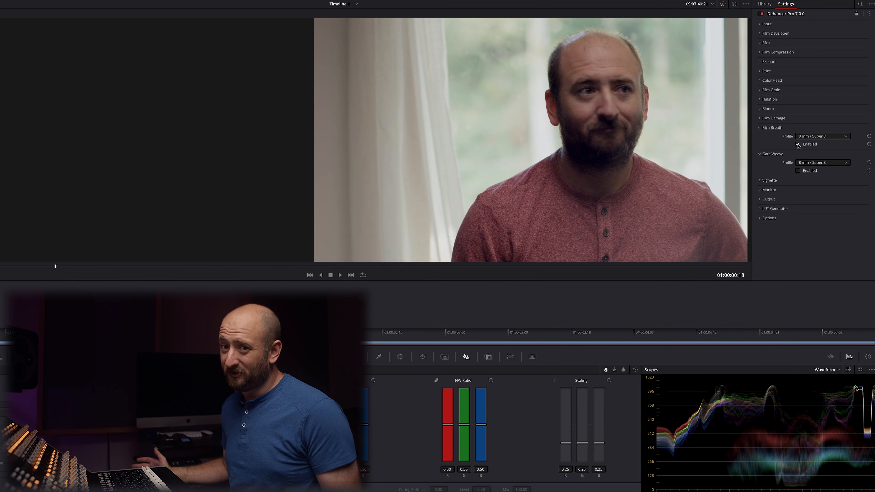
Set the Film Breath profile to 65 mm / 70 mm, compare it off and on during playback, and turn it off.
{"action": "left_click", "coordinate": [809, 138]}
{"action": "left_click", "coordinate": [814, 170]}
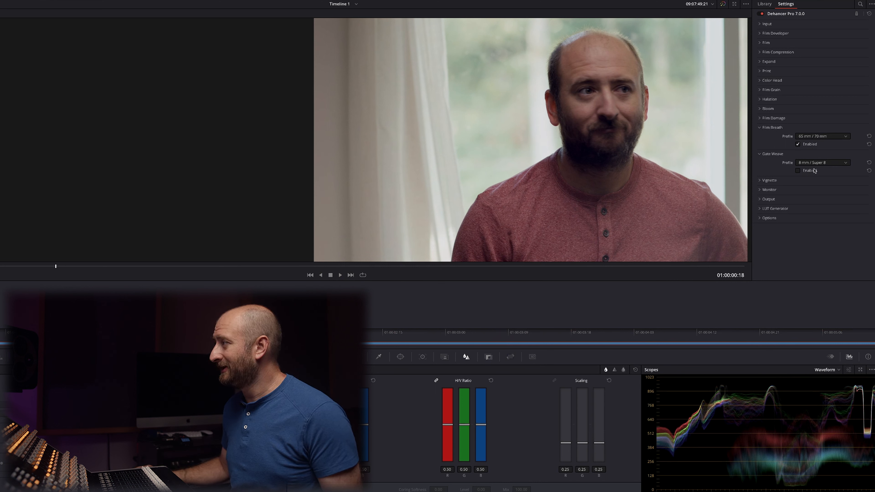
{"action": "left_click", "coordinate": [798, 144]}
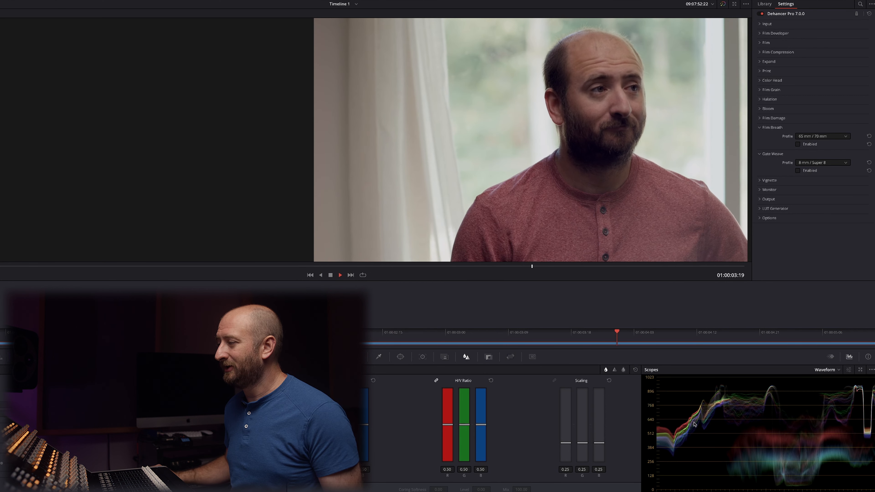
{"action": "left_click", "coordinate": [797, 144]}
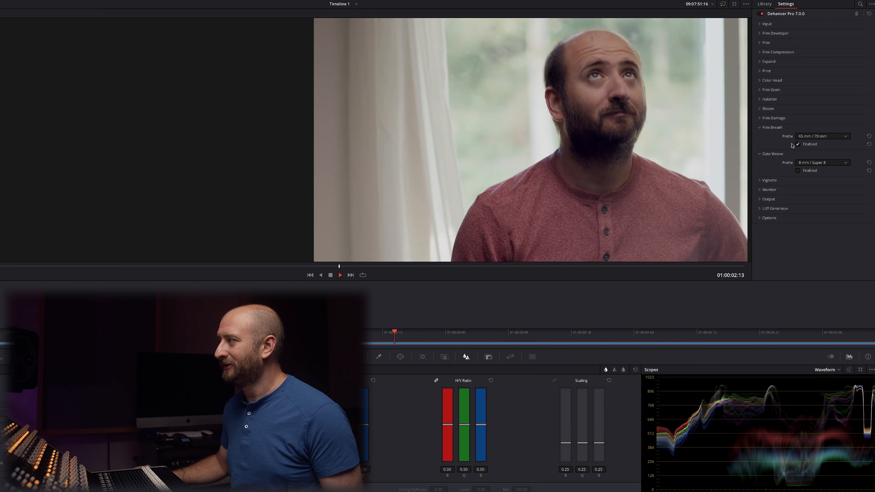
{"action": "key", "text": "space"}
{"action": "left_click", "coordinate": [797, 144]}
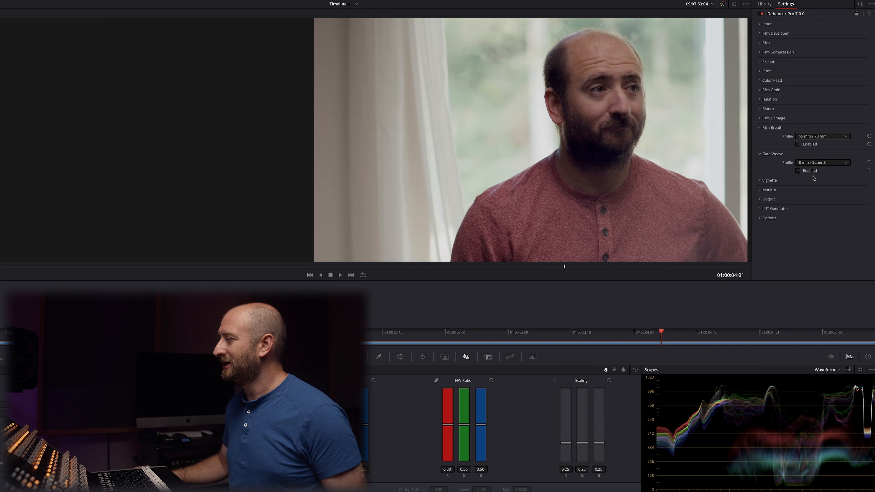
Enable Gate Weave with the 8 mm / Super 8 profile, compare it off and on, and play the clip.
{"action": "left_click", "coordinate": [798, 171]}
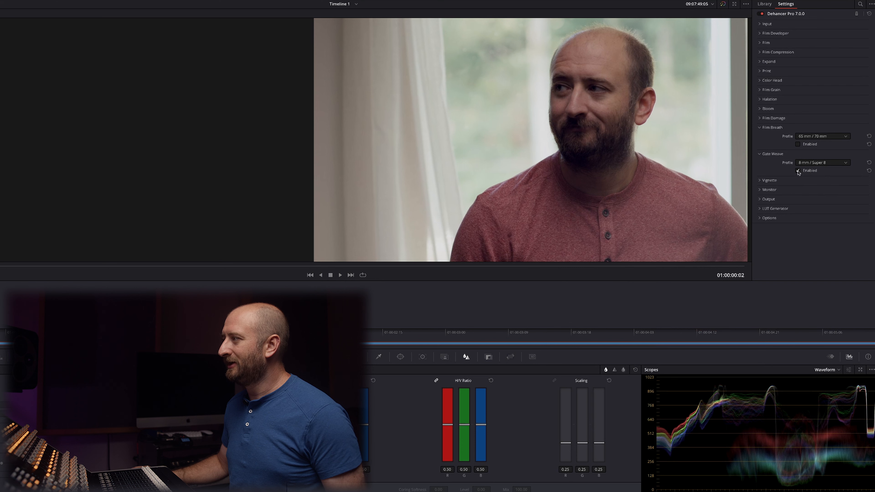
{"action": "left_click", "coordinate": [798, 171]}
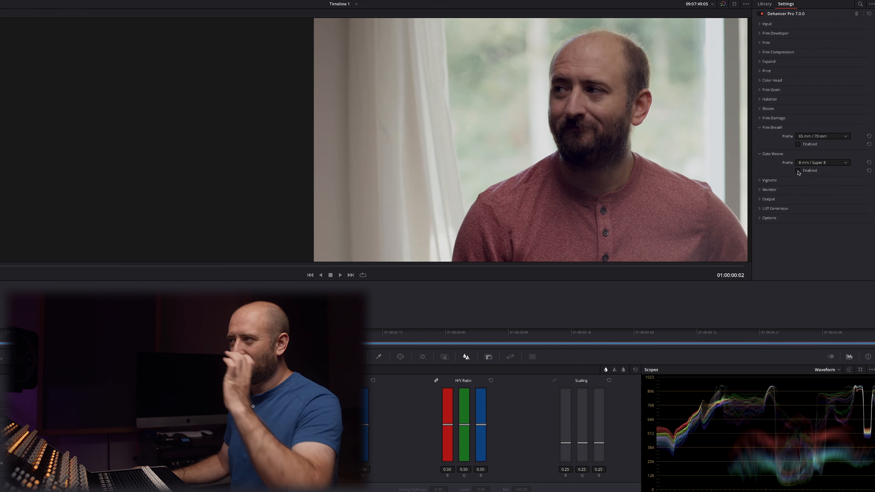
{"action": "left_click", "coordinate": [798, 171]}
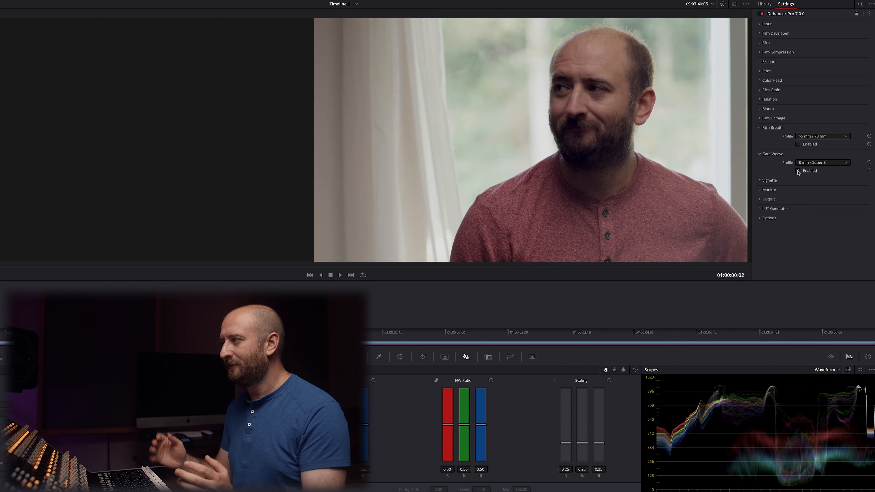
{"action": "left_click", "coordinate": [798, 171]}
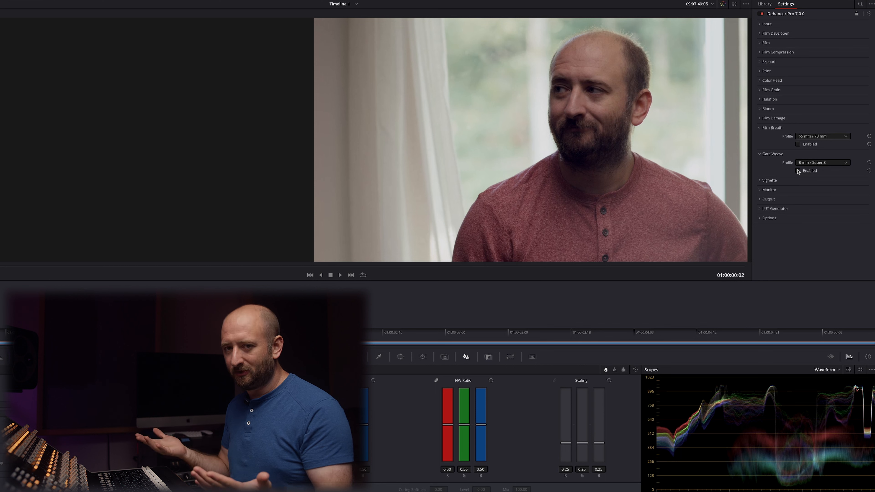
{"action": "left_click", "coordinate": [798, 171]}
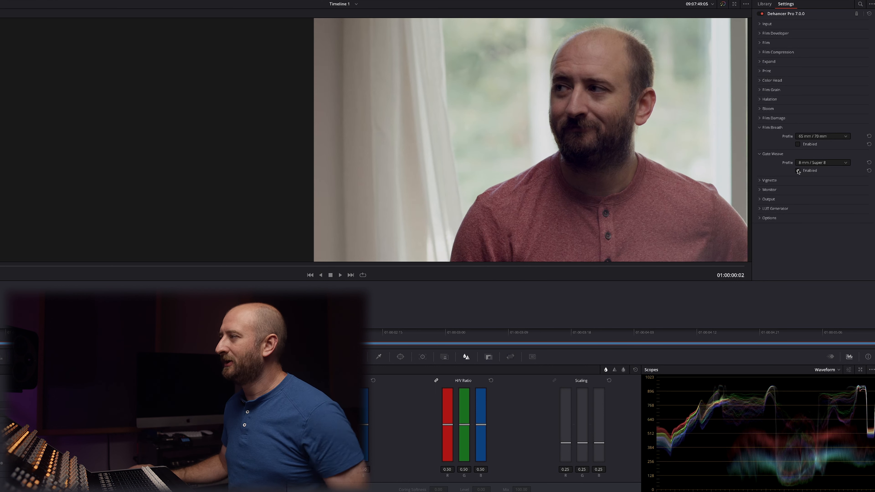
{"action": "key", "text": "space"}
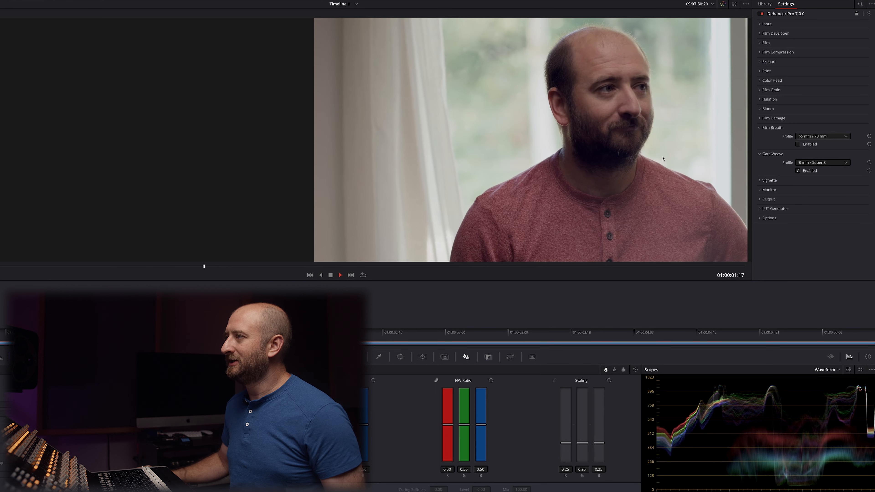
Set Film Breath and Film Damage to 8 mm / Super 8, enable both alongside Gate Weave, and play the clip.
{"action": "left_click", "coordinate": [821, 136]}
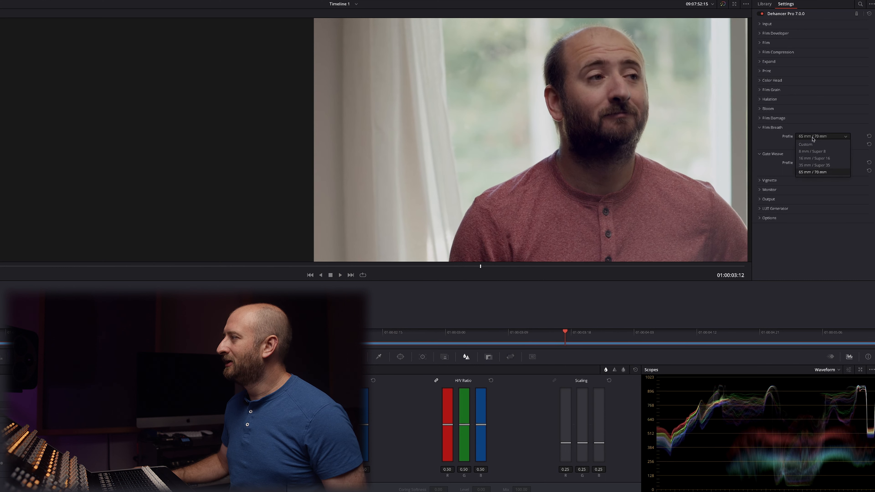
{"action": "left_click", "coordinate": [813, 167]}
{"action": "left_click", "coordinate": [822, 129]}
{"action": "left_click", "coordinate": [817, 141]}
{"action": "left_click", "coordinate": [798, 134]}
{"action": "left_click", "coordinate": [798, 161]}
{"action": "key", "text": "space"}
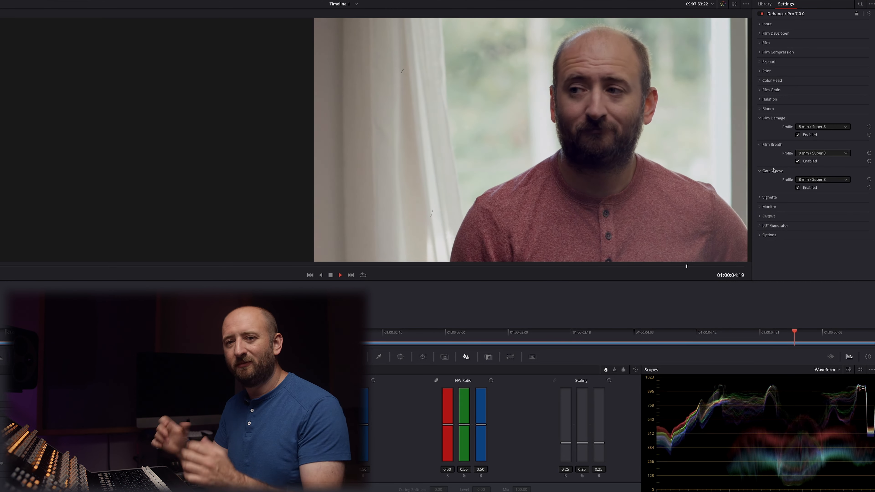
{"action": "key", "text": "space"}
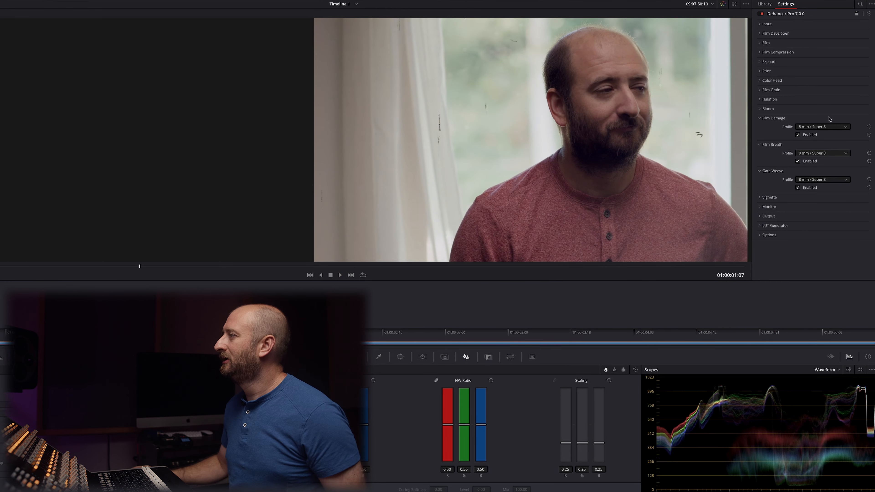
Set the Film Damage, Film Breath and Gate Weave profiles to 65 mm / 70 mm, and play the clip briefly.
{"action": "left_click", "coordinate": [822, 127]}
{"action": "left_click", "coordinate": [821, 164]}
{"action": "left_click", "coordinate": [813, 154]}
{"action": "left_click", "coordinate": [816, 180]}
{"action": "left_click", "coordinate": [816, 181]}
{"action": "left_click", "coordinate": [815, 217]}
{"action": "key", "text": "space"}
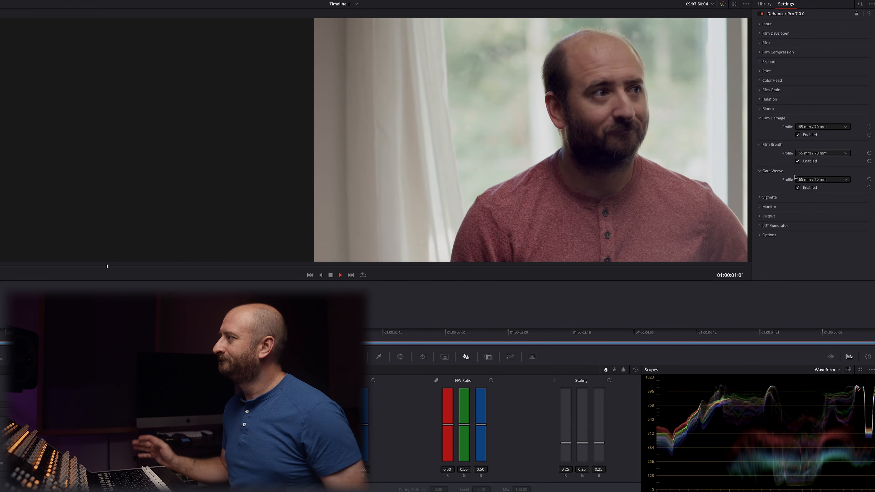
{"action": "key", "text": "space"}
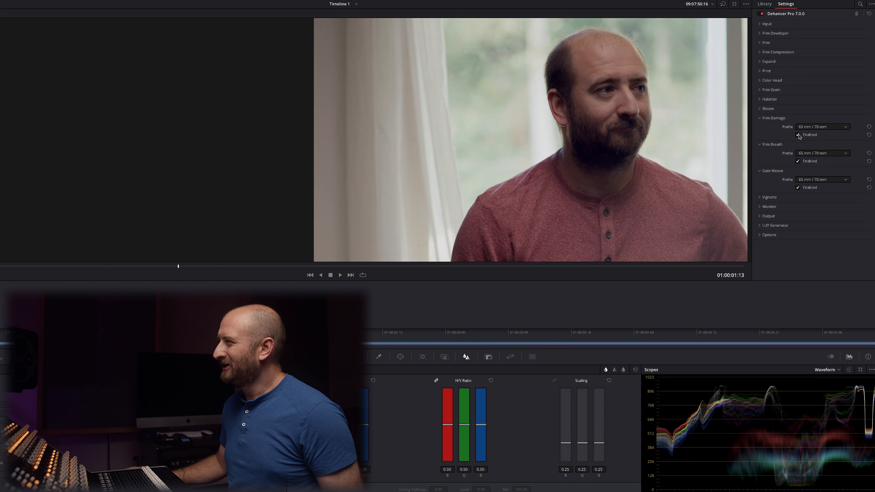